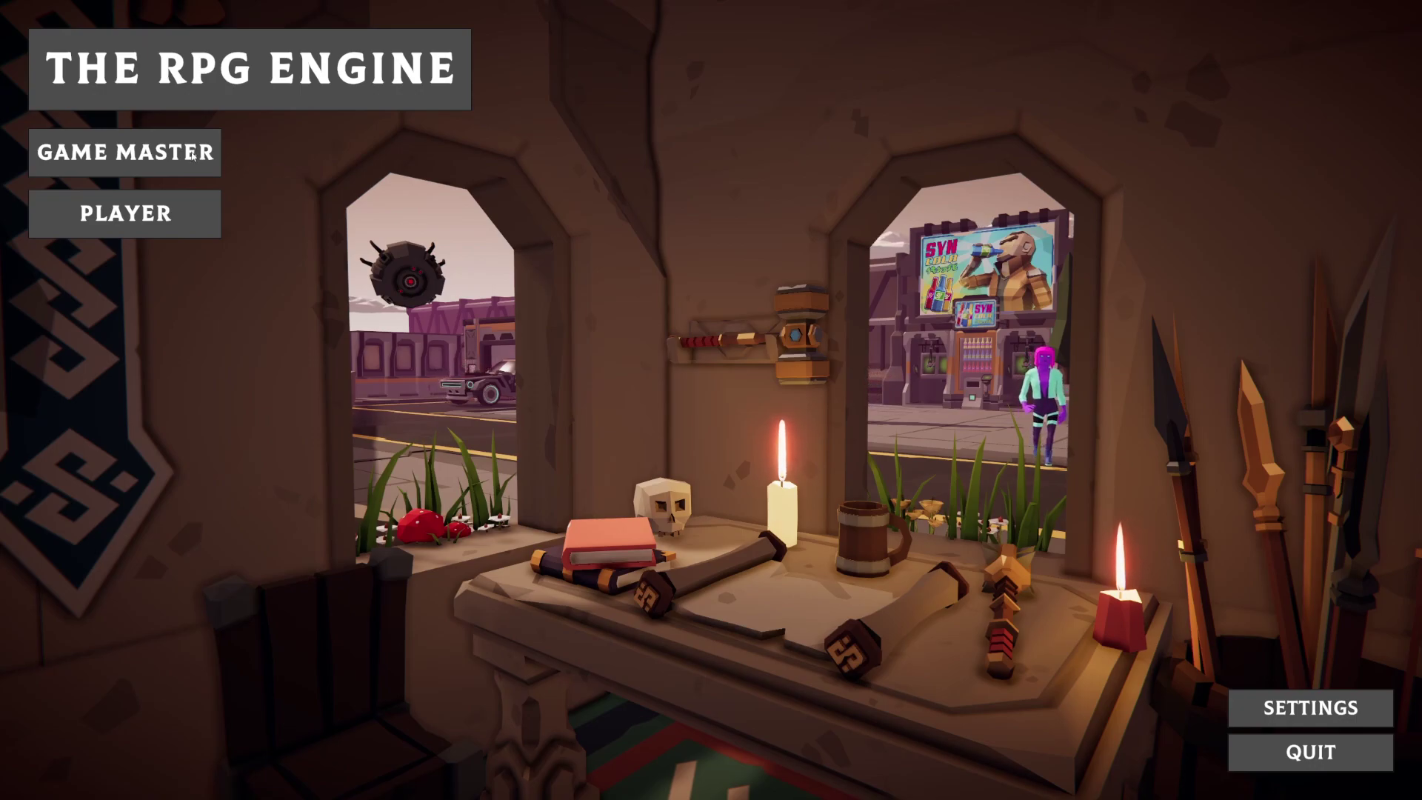
# Step: Create a new campaign as game master
pyautogui.click(192, 154)
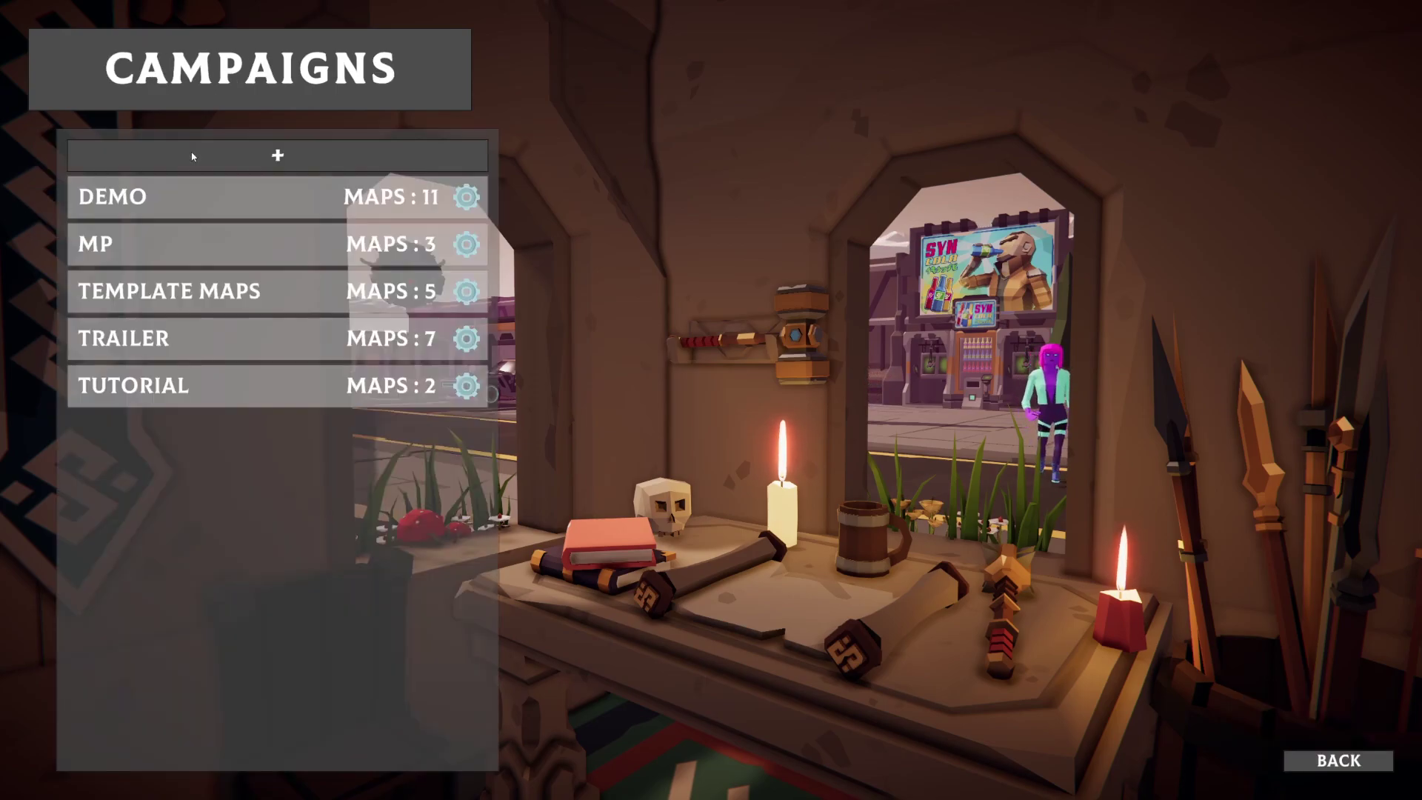
pyautogui.click(289, 164)
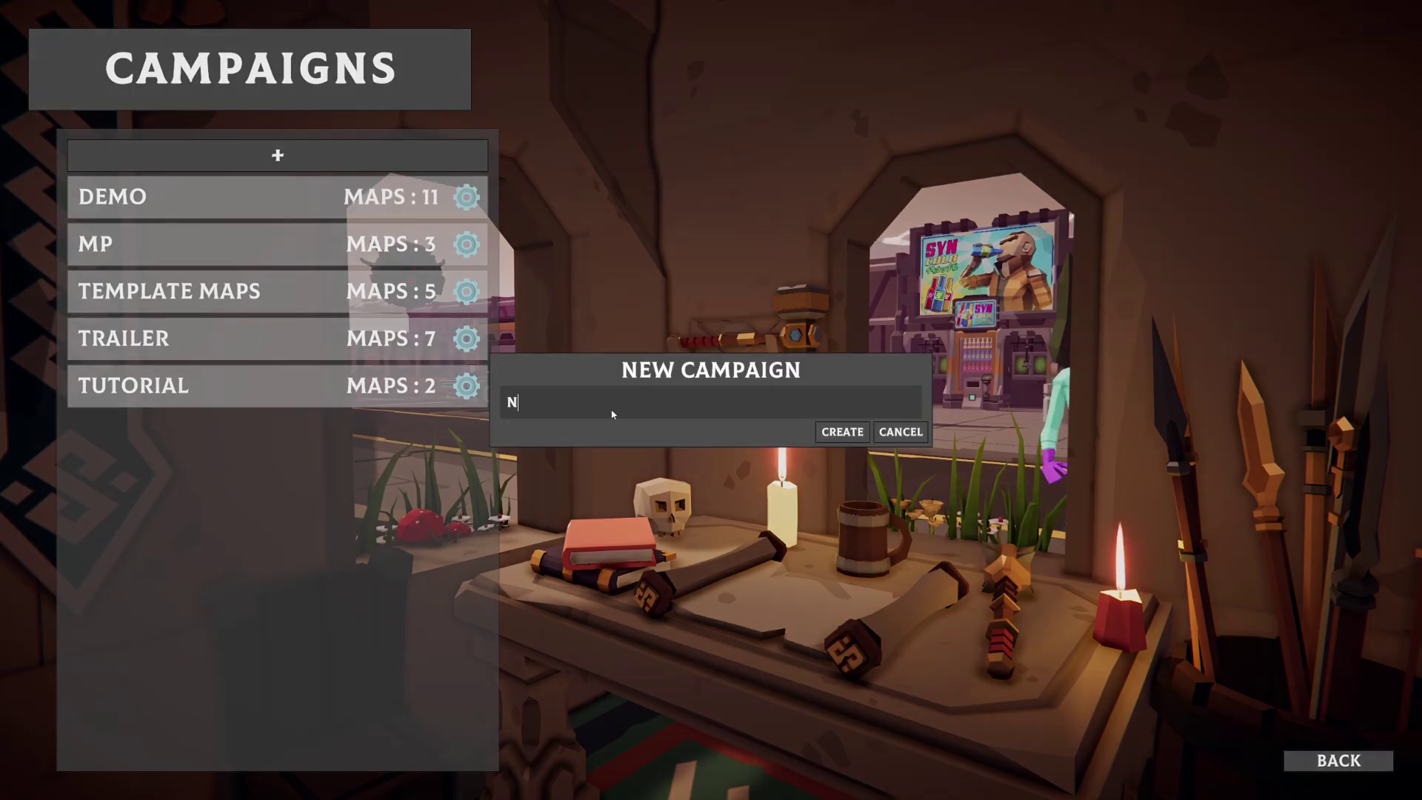
pyautogui.click(833, 431)
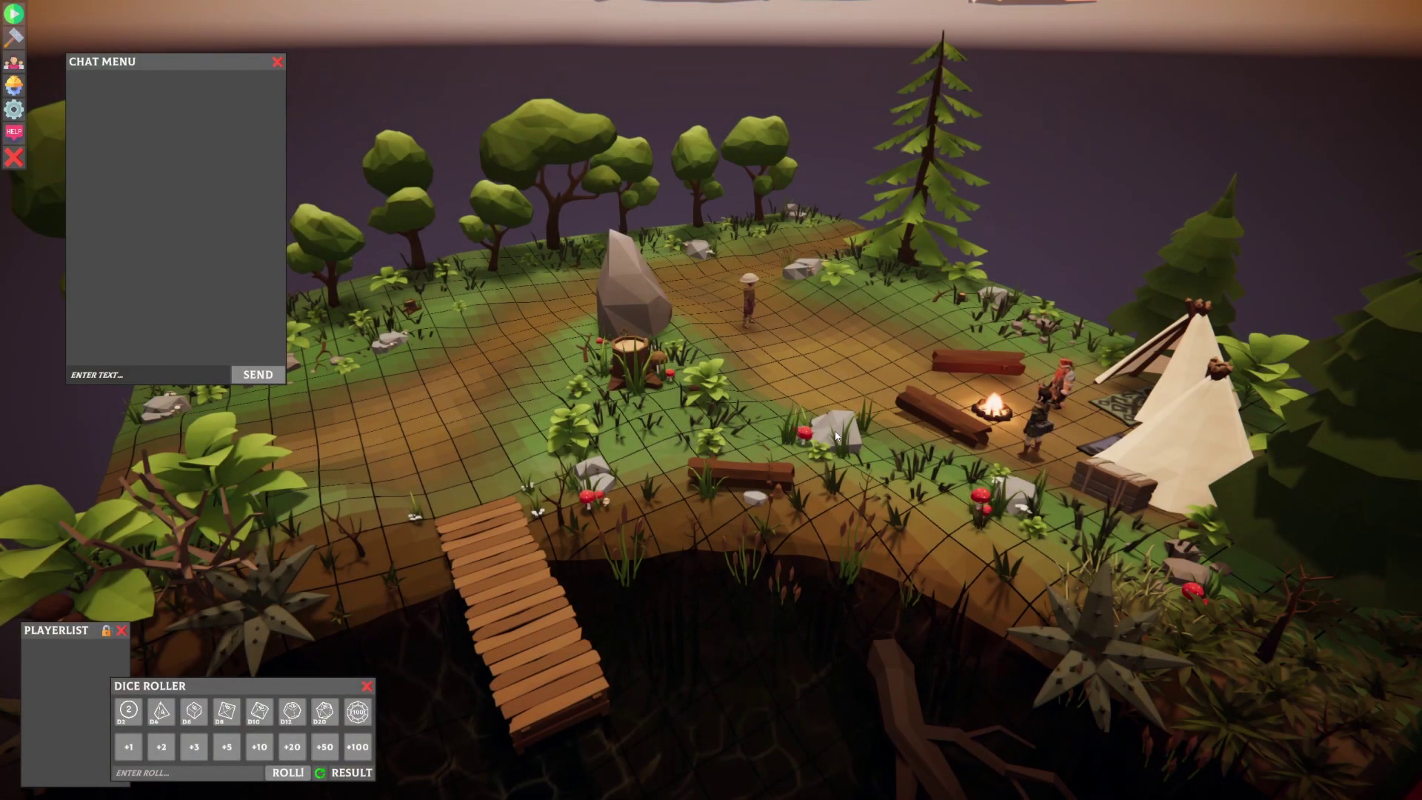
# Step: Close the player list, dice roller and chat windows
pyautogui.click(121, 631)
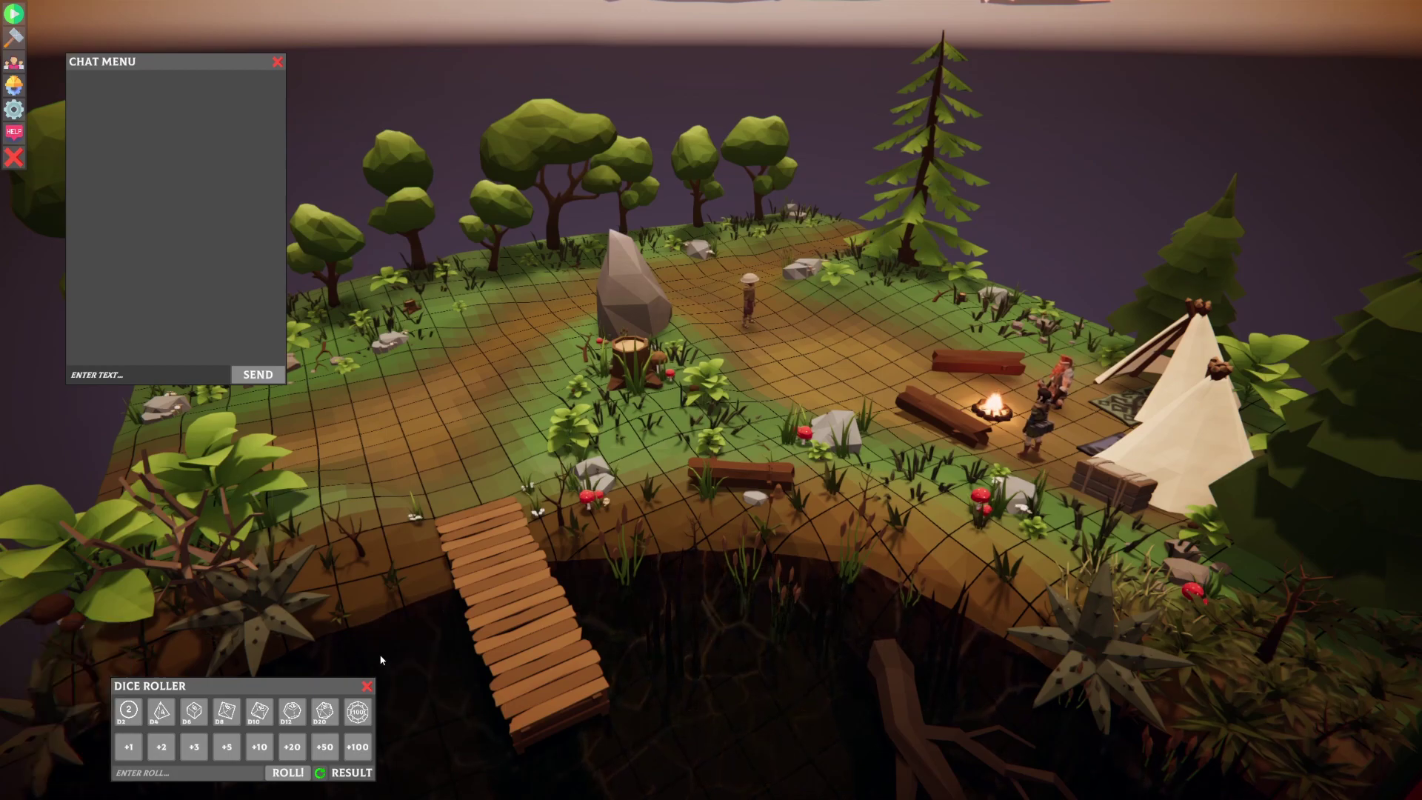
pyautogui.click(367, 687)
pyautogui.click(278, 63)
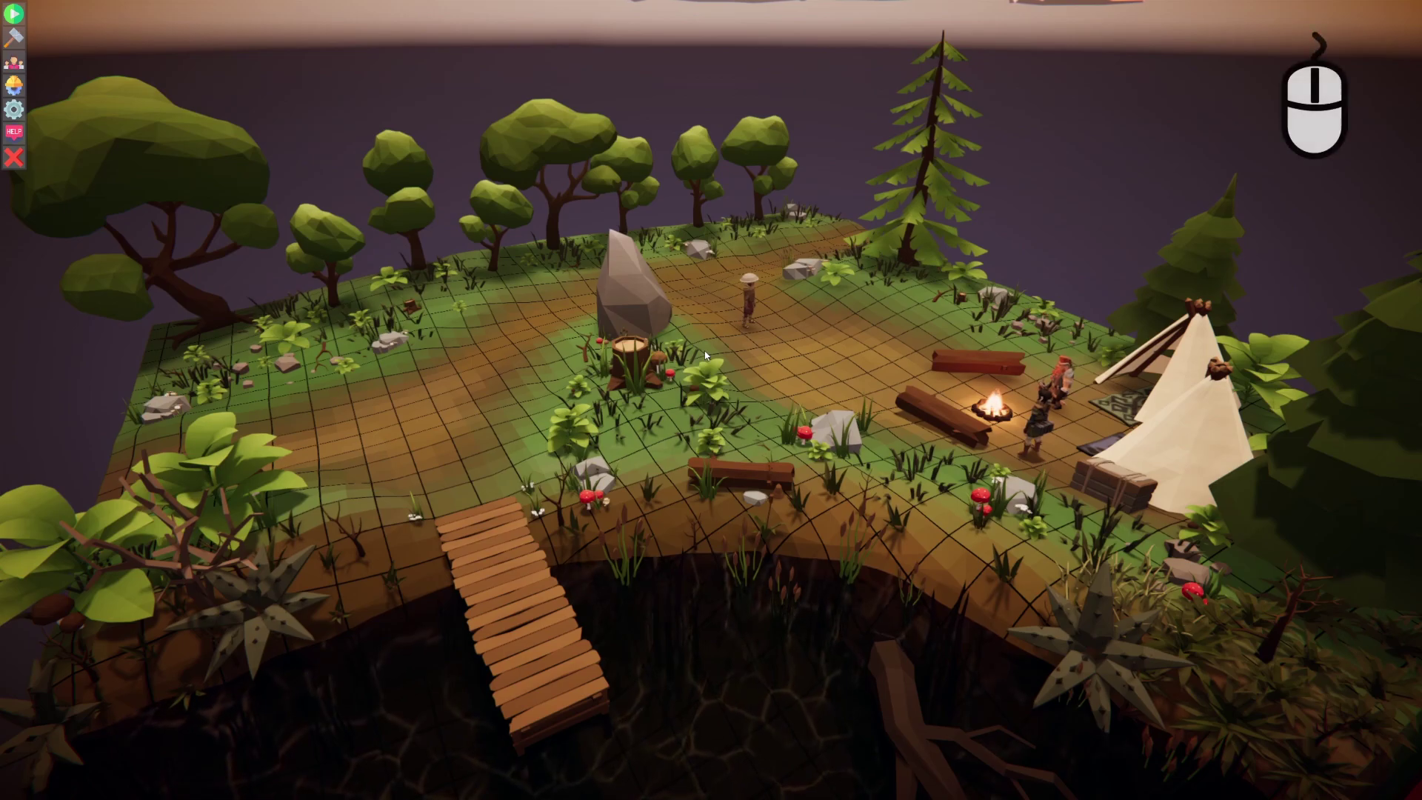
# Step: Examine the default forest camp map from different positions, angles, distances and heights
pyautogui.moveTo(705, 356); pyautogui.dragTo(711, 425, button='middle')
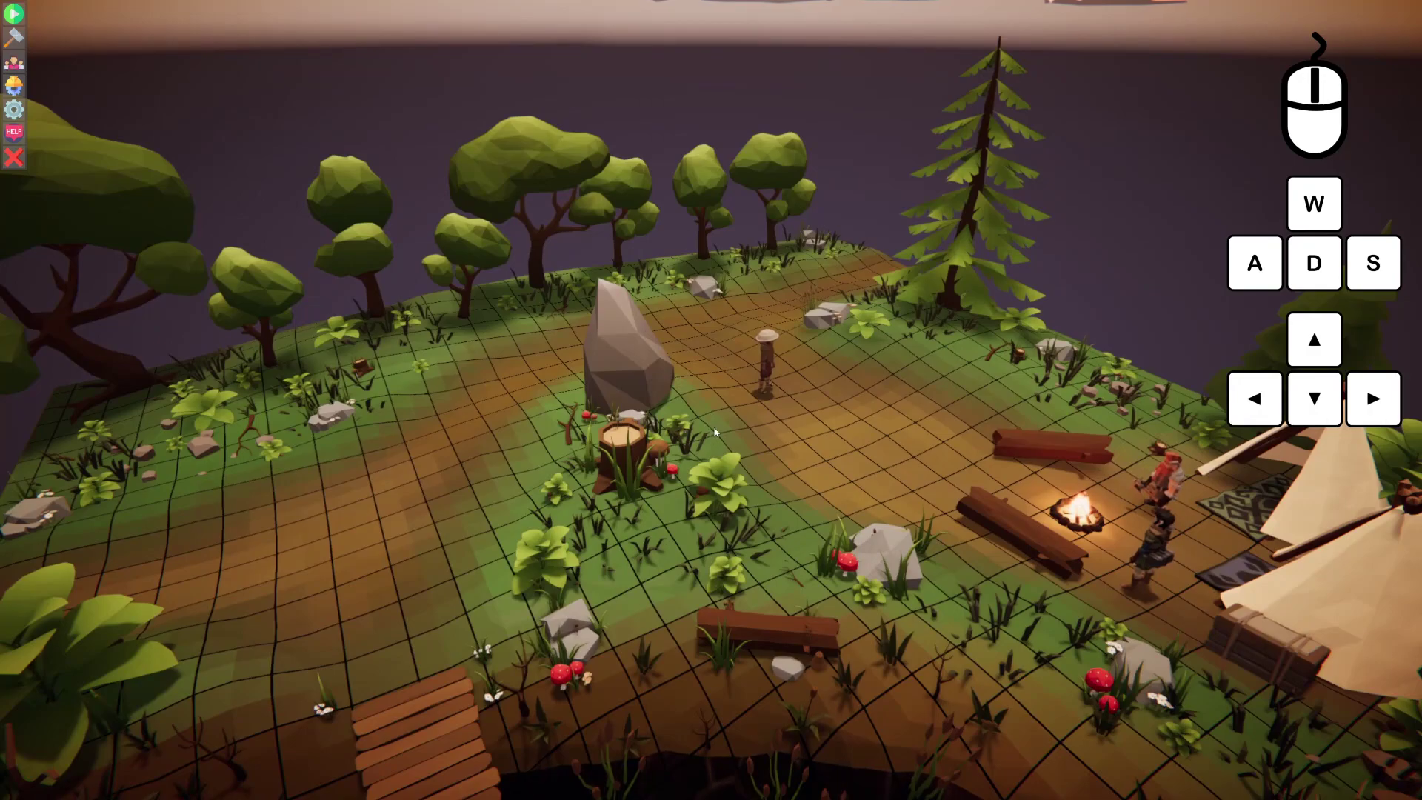
pyautogui.press('w')
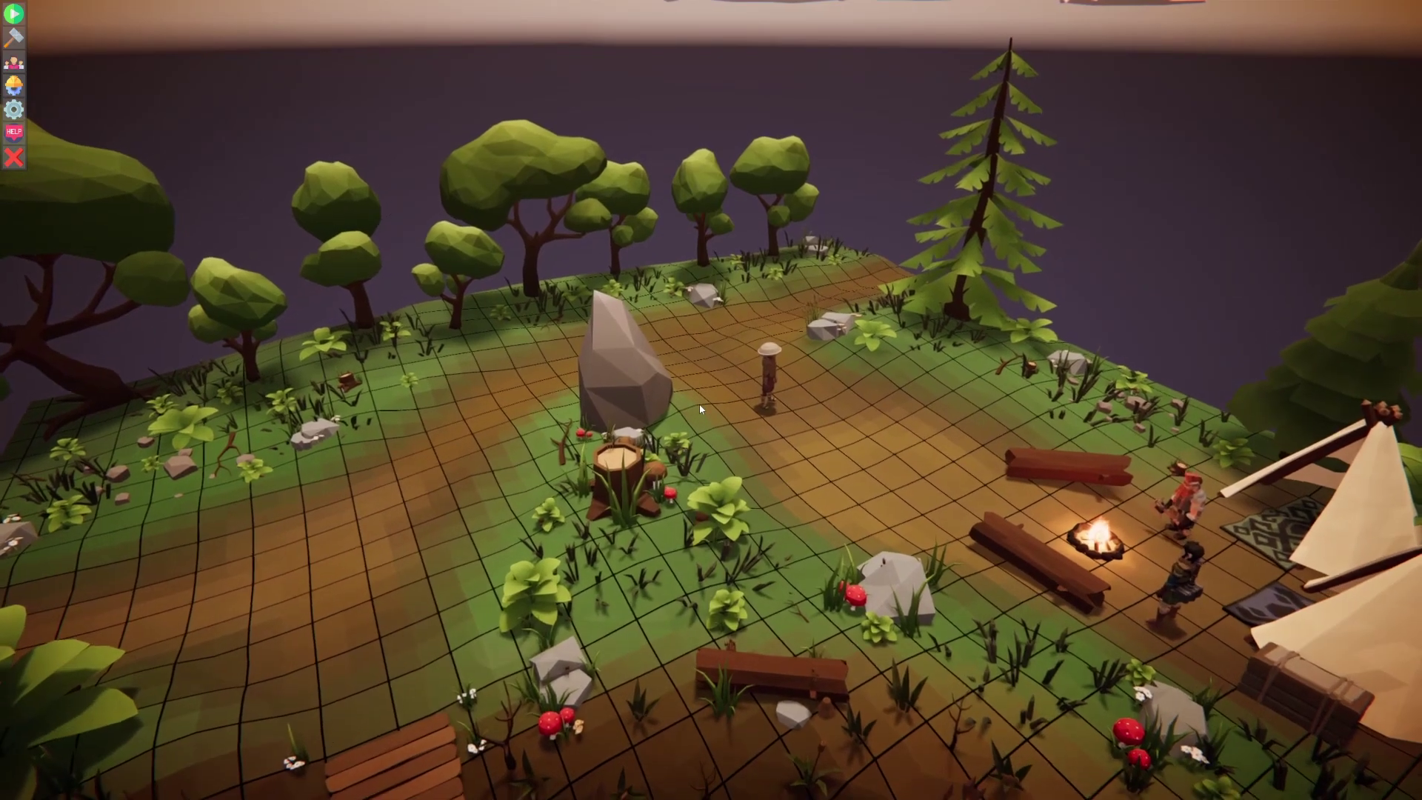
pyautogui.moveTo(700, 406); pyautogui.dragTo(795, 420, button='right')
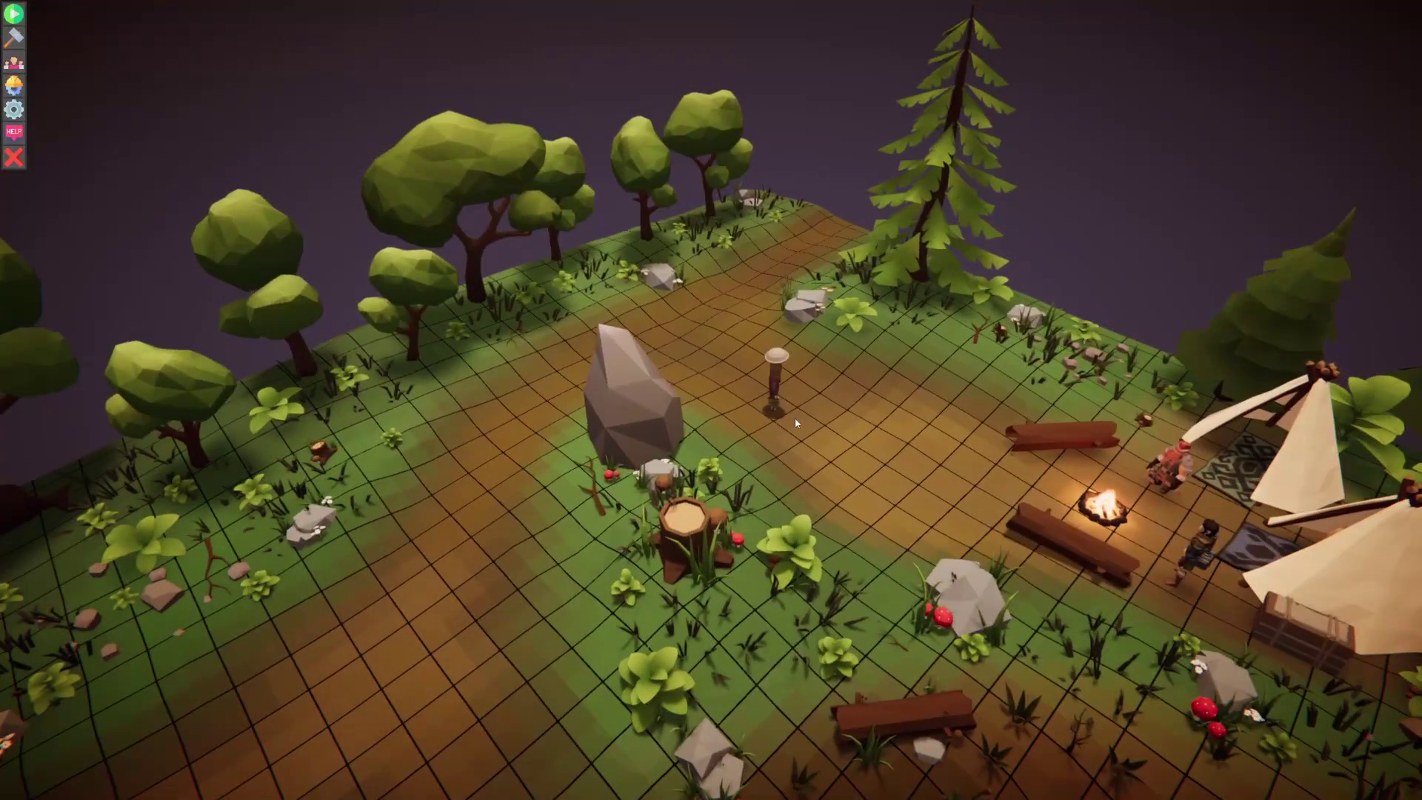
pyautogui.scroll(5, 794, 418)
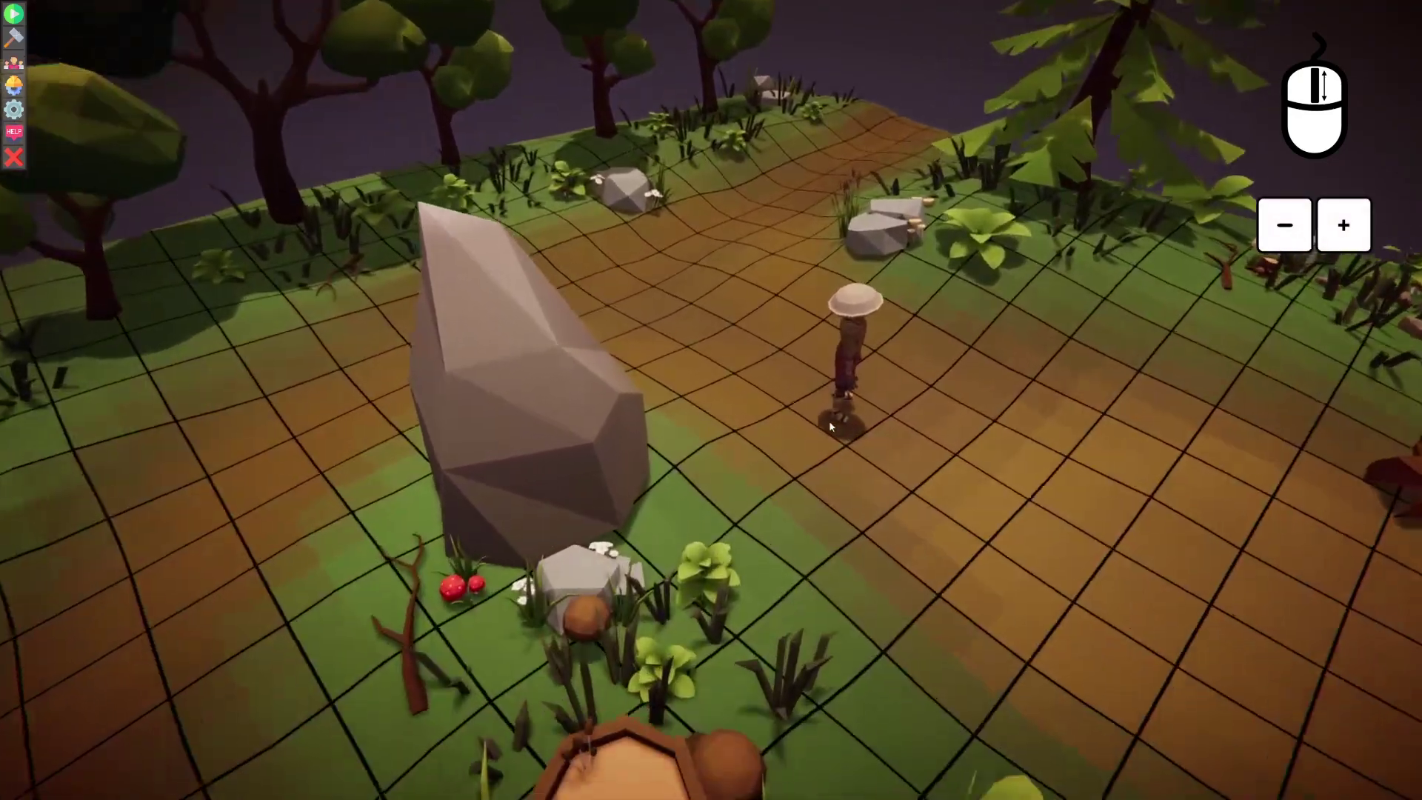
pyautogui.scroll(-5, 829, 420)
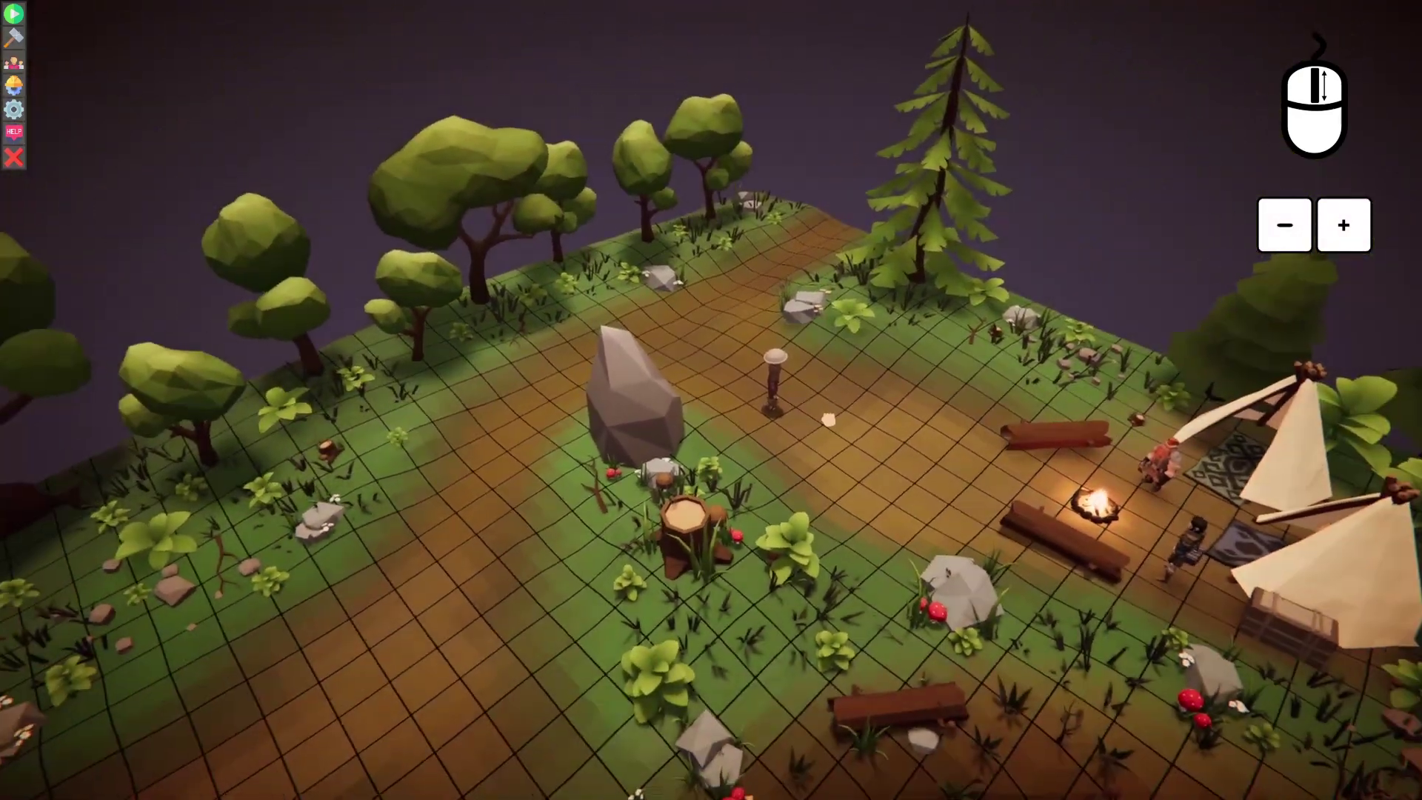
pyautogui.scroll(5, 748, 428)
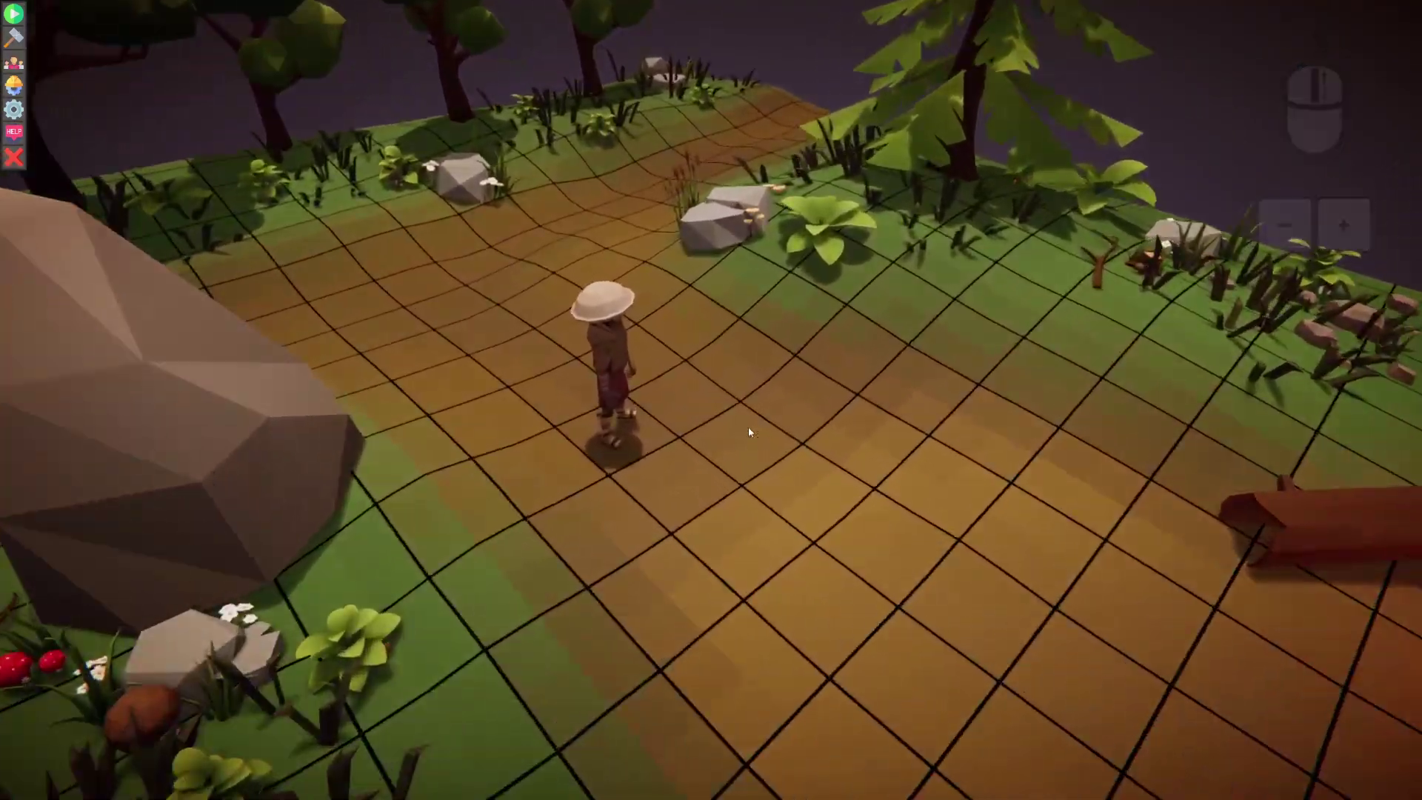
pyautogui.scroll(-3, 748, 432)
pyautogui.press('pageup')
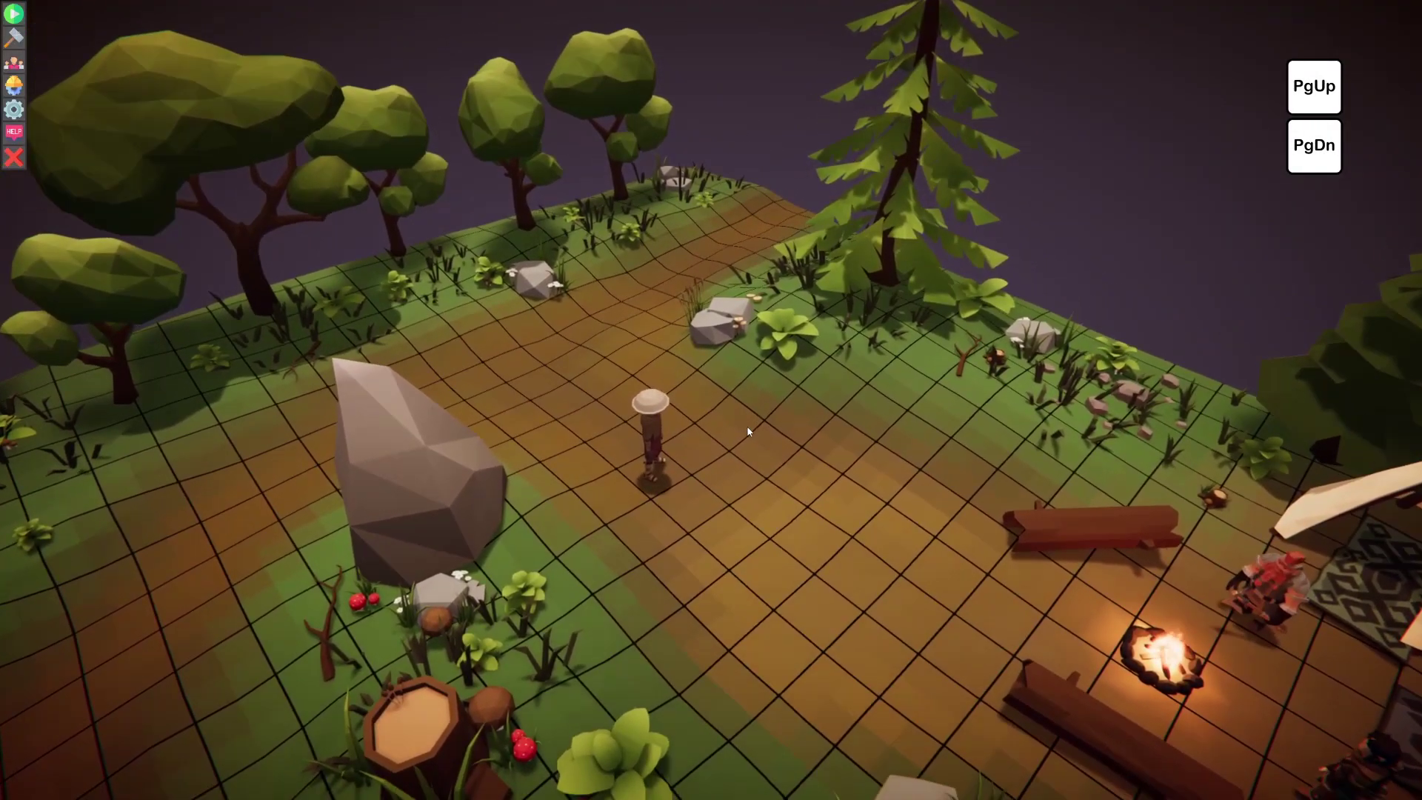
pyautogui.press('pagedown')
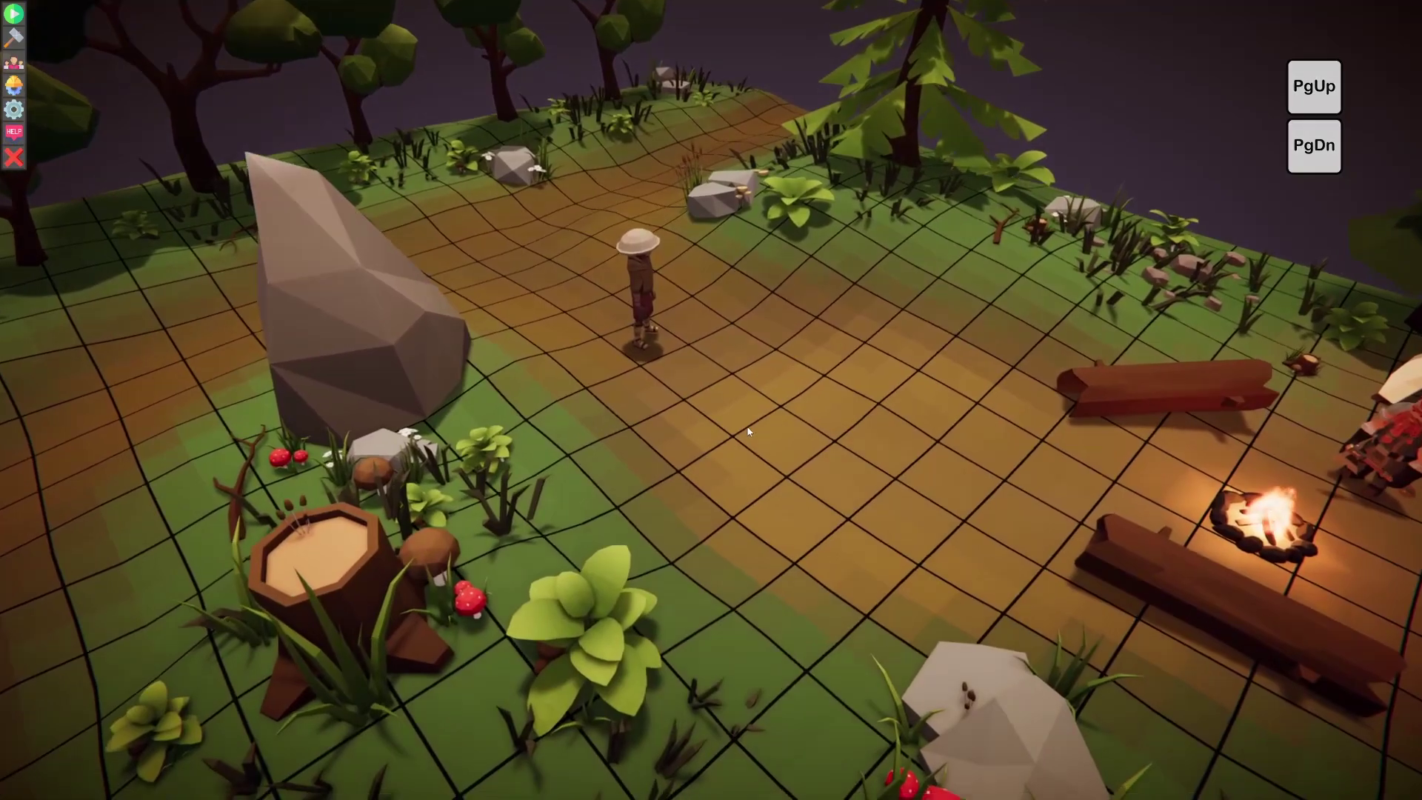
pyautogui.scroll(-5, 743, 416)
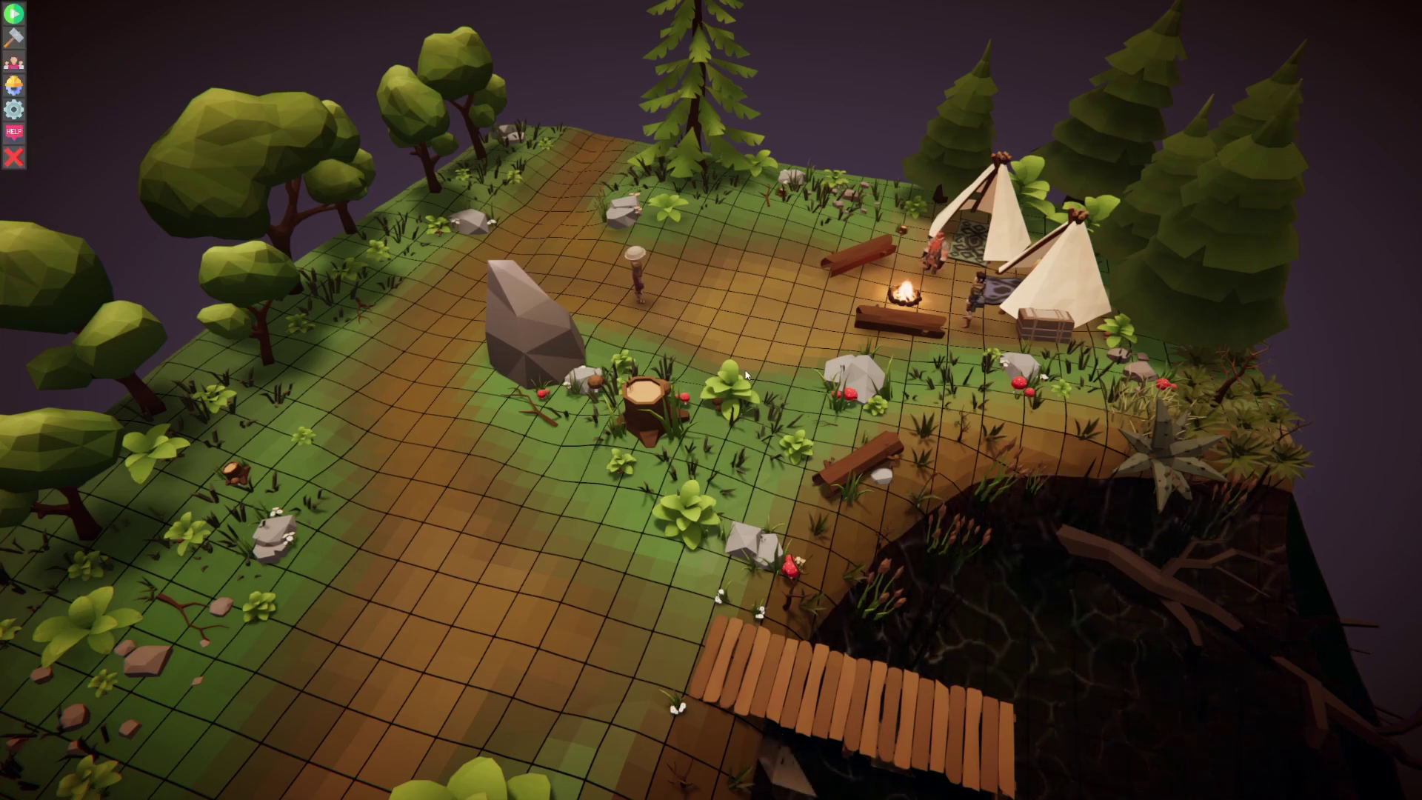
pyautogui.moveTo(746, 375); pyautogui.dragTo(636, 380, button='right')
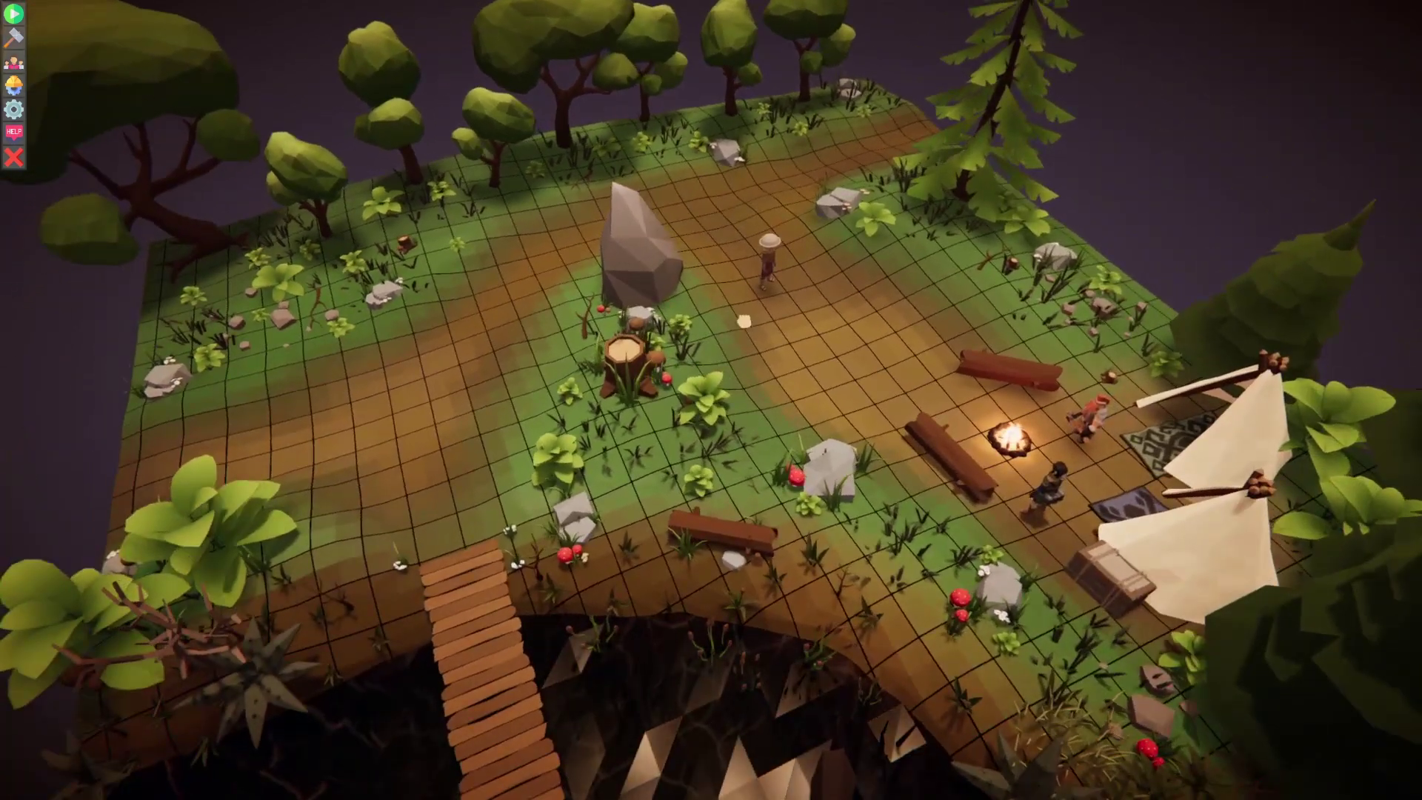
pyautogui.moveTo(746, 319); pyautogui.dragTo(690, 417)
pyautogui.scroll(4, 692, 422)
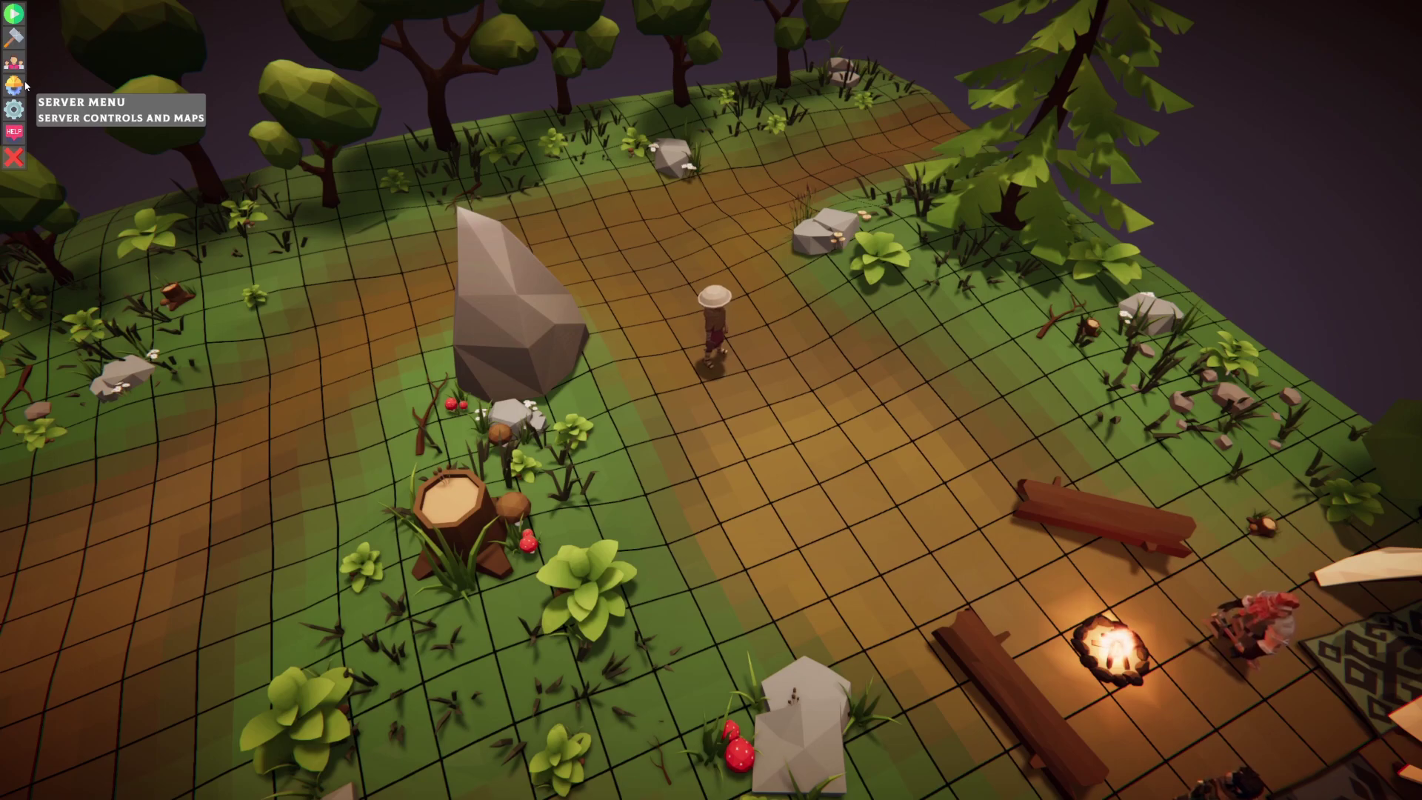
pyautogui.moveTo(670, 453); pyautogui.dragTo(652, 325, button='right')
pyautogui.moveTo(652, 325); pyautogui.dragTo(642, 272, button='middle')
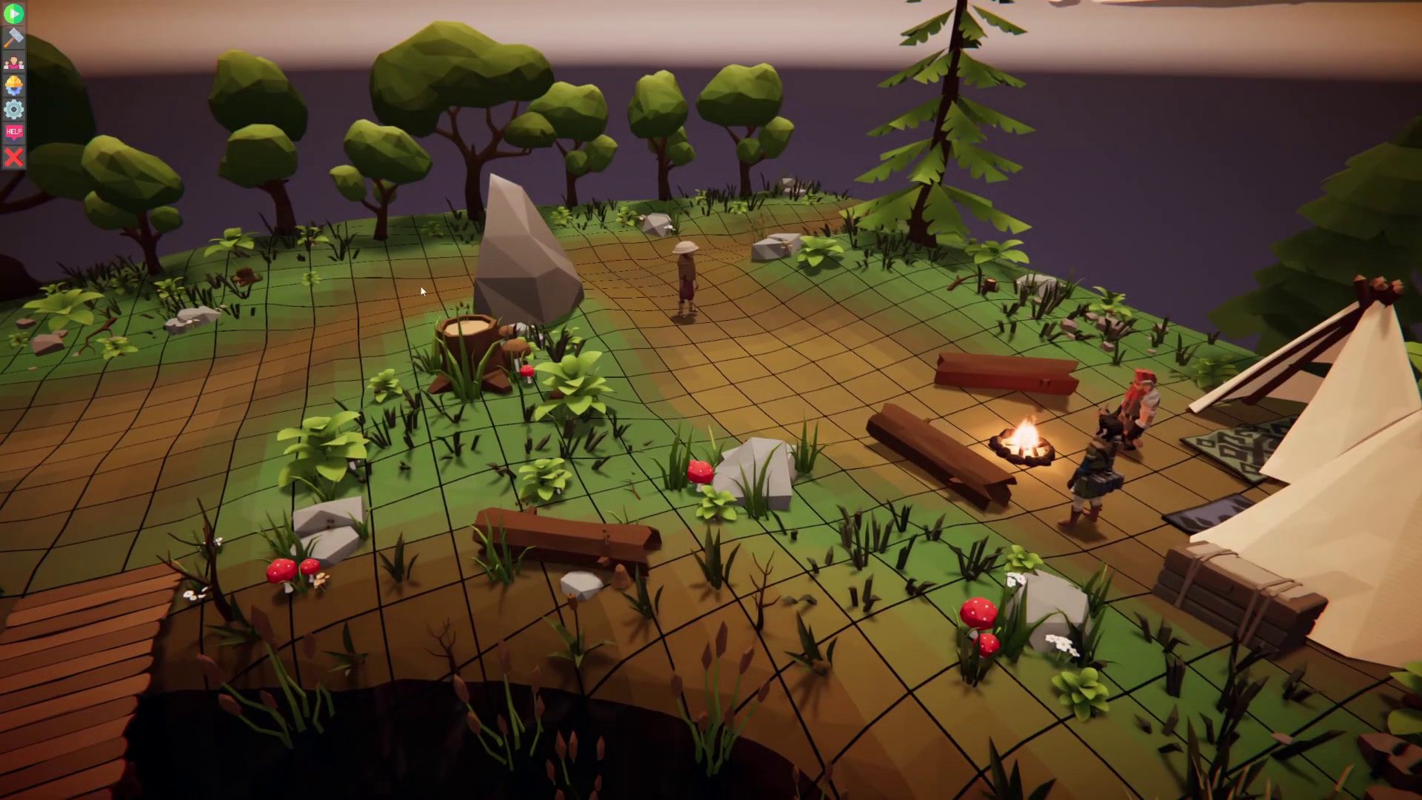
# Step: Bring up the campaign's map list, start a new map and look through the available map templates
pyautogui.click(18, 90)
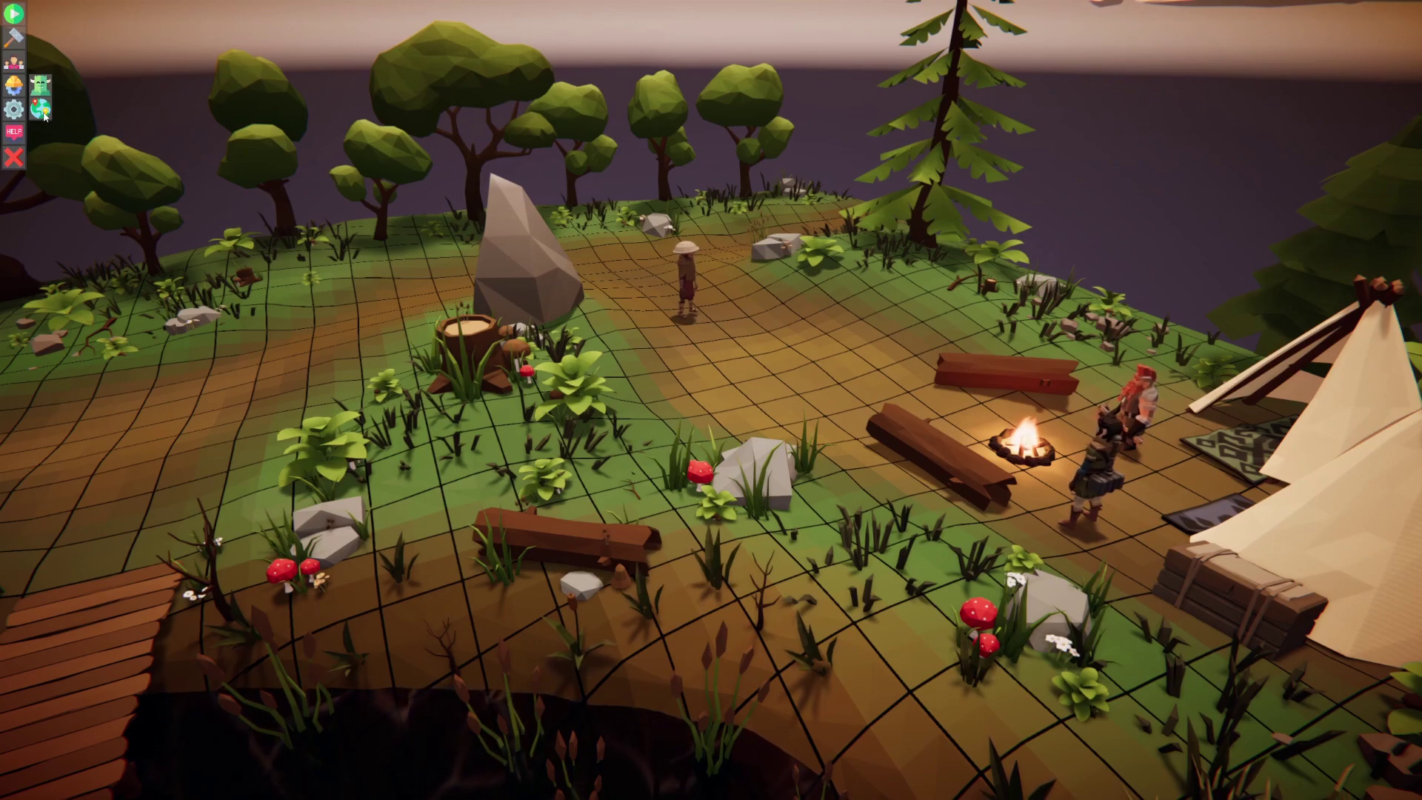
pyautogui.click(44, 115)
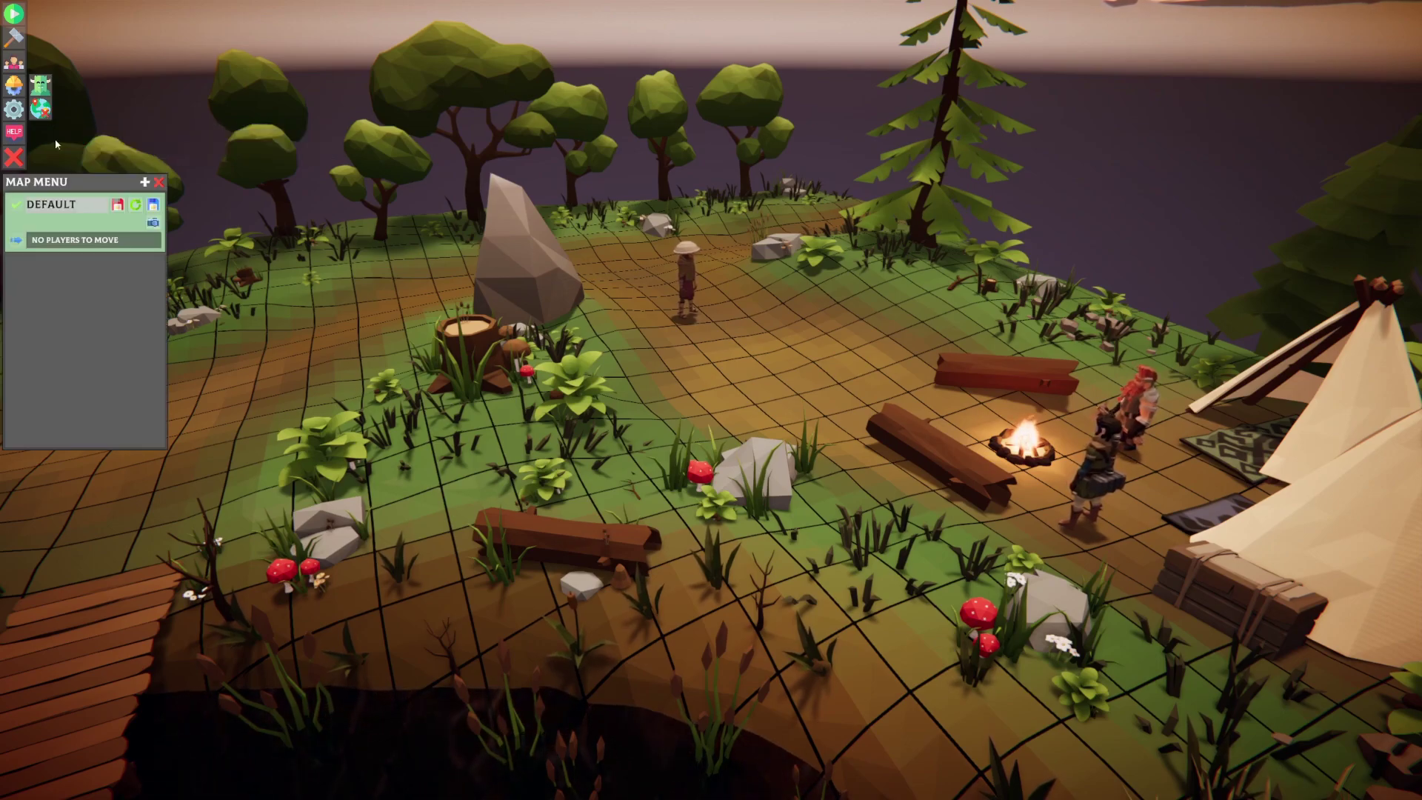
pyautogui.moveTo(67, 182); pyautogui.dragTo(204, 178)
pyautogui.click(223, 178)
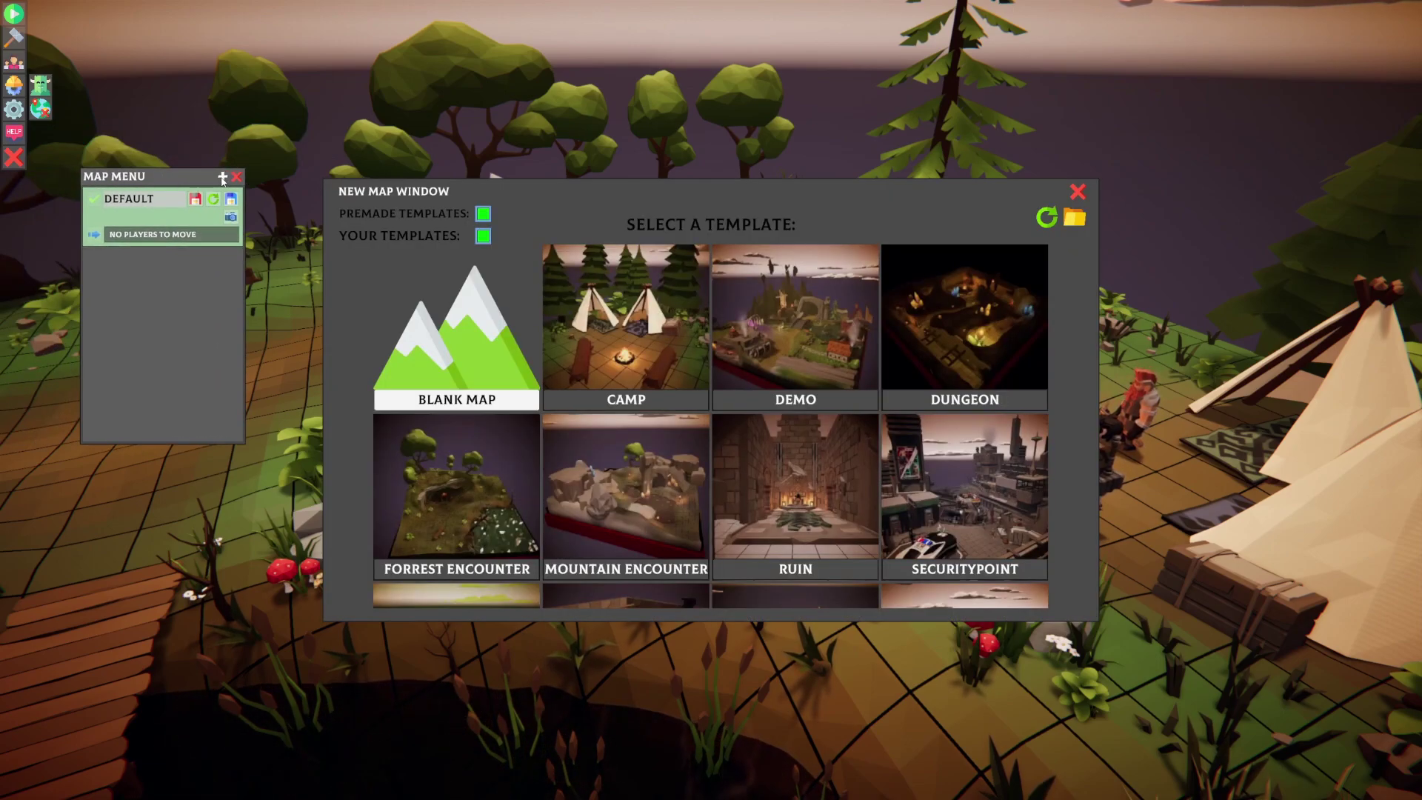
pyautogui.scroll(-3, 829, 312)
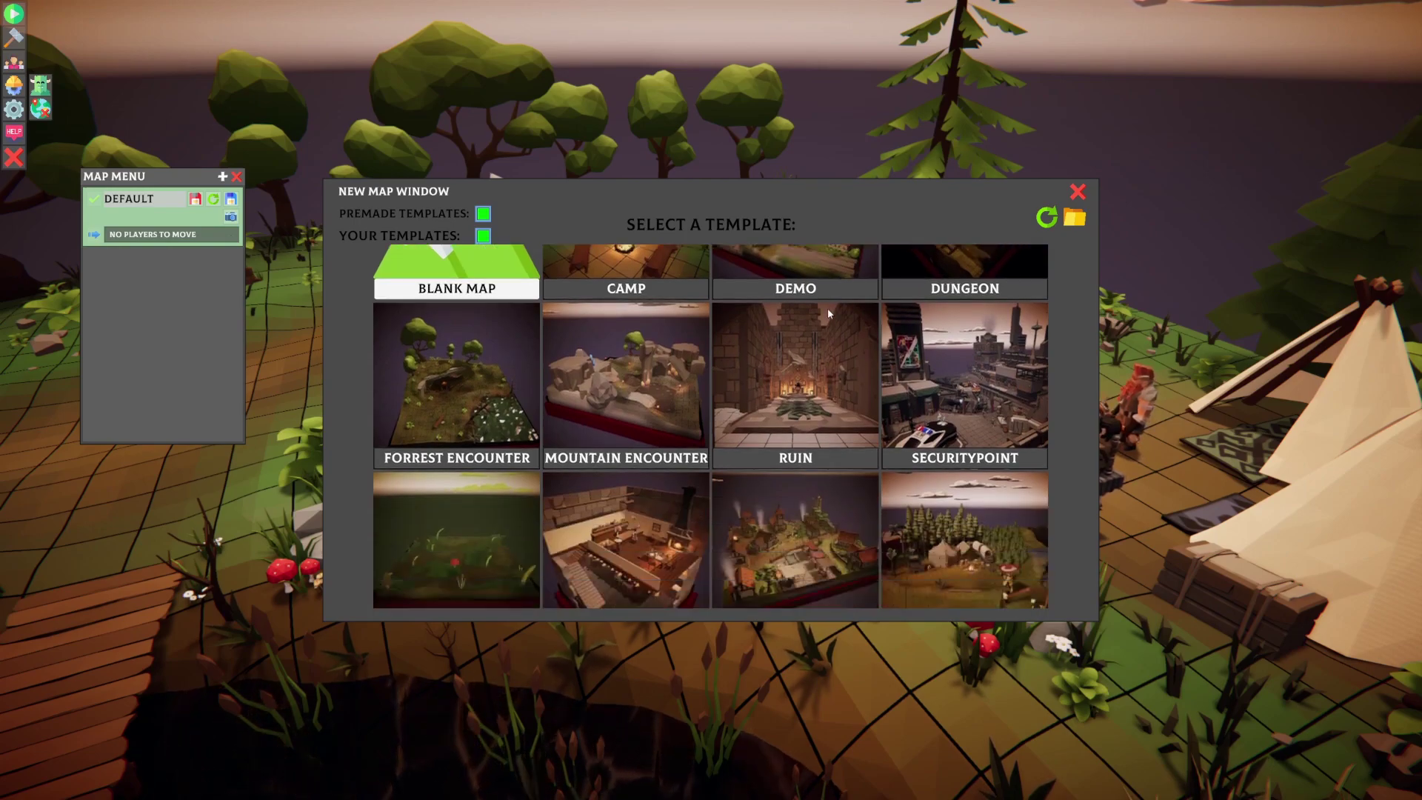
pyautogui.scroll(-1, 853, 411)
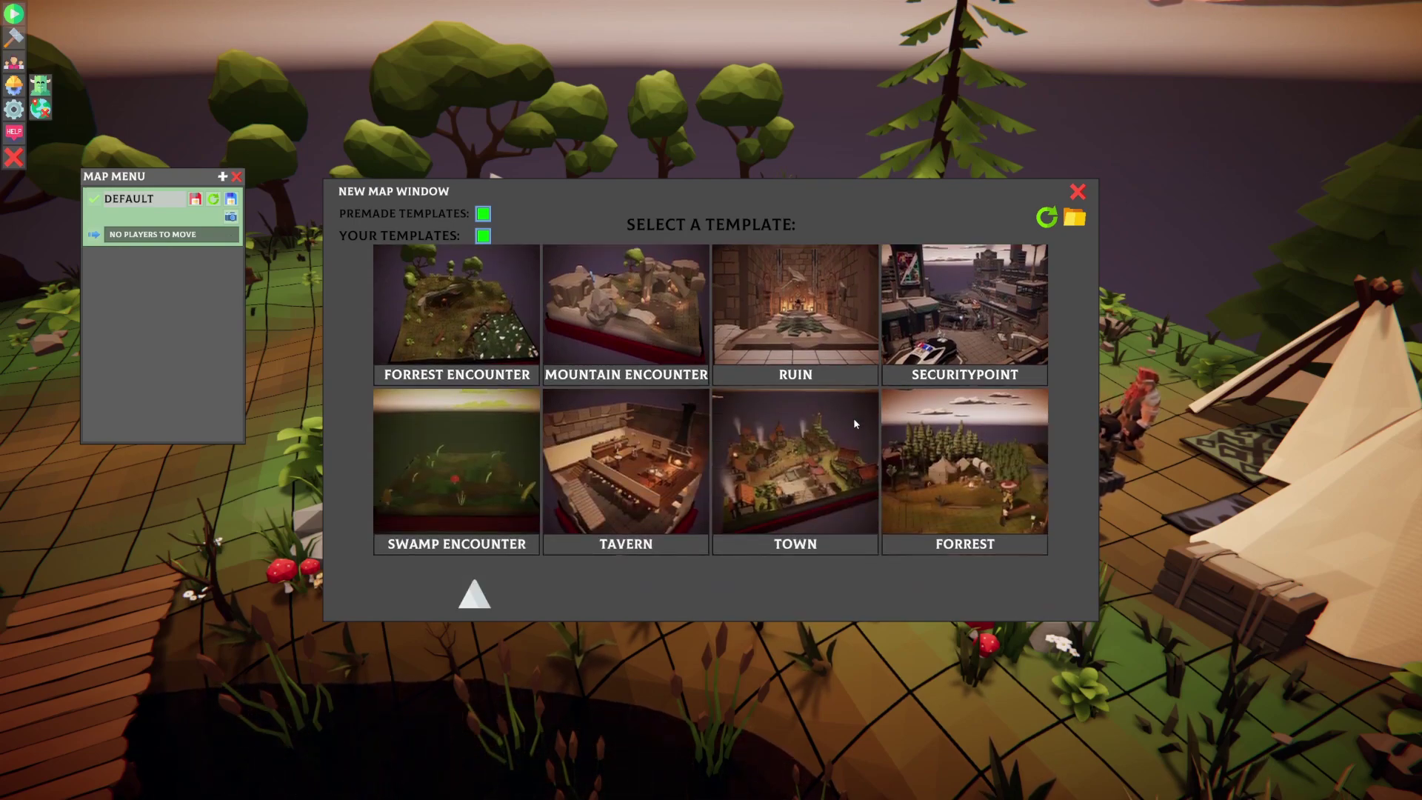
pyautogui.scroll(4, 854, 443)
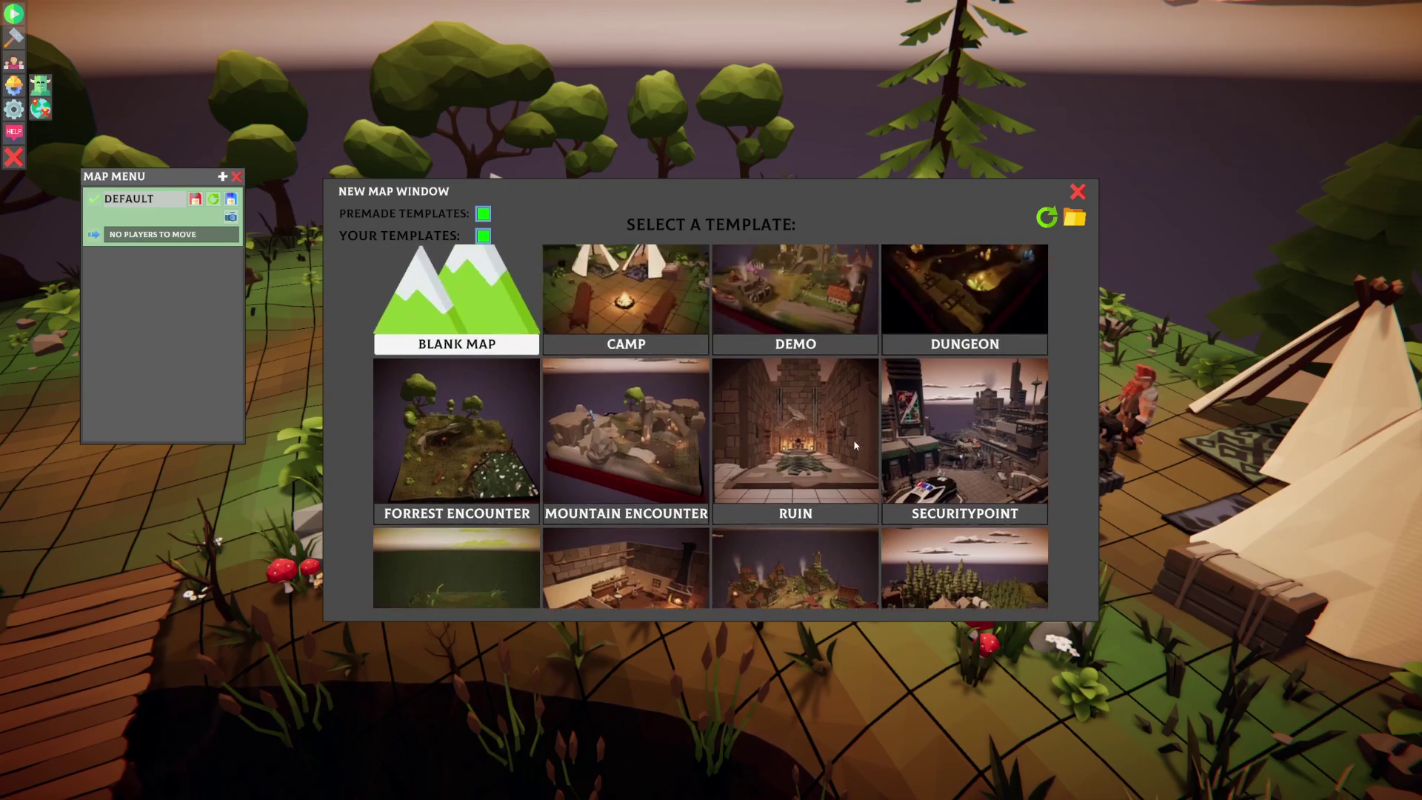
pyautogui.scroll(-1, 854, 444)
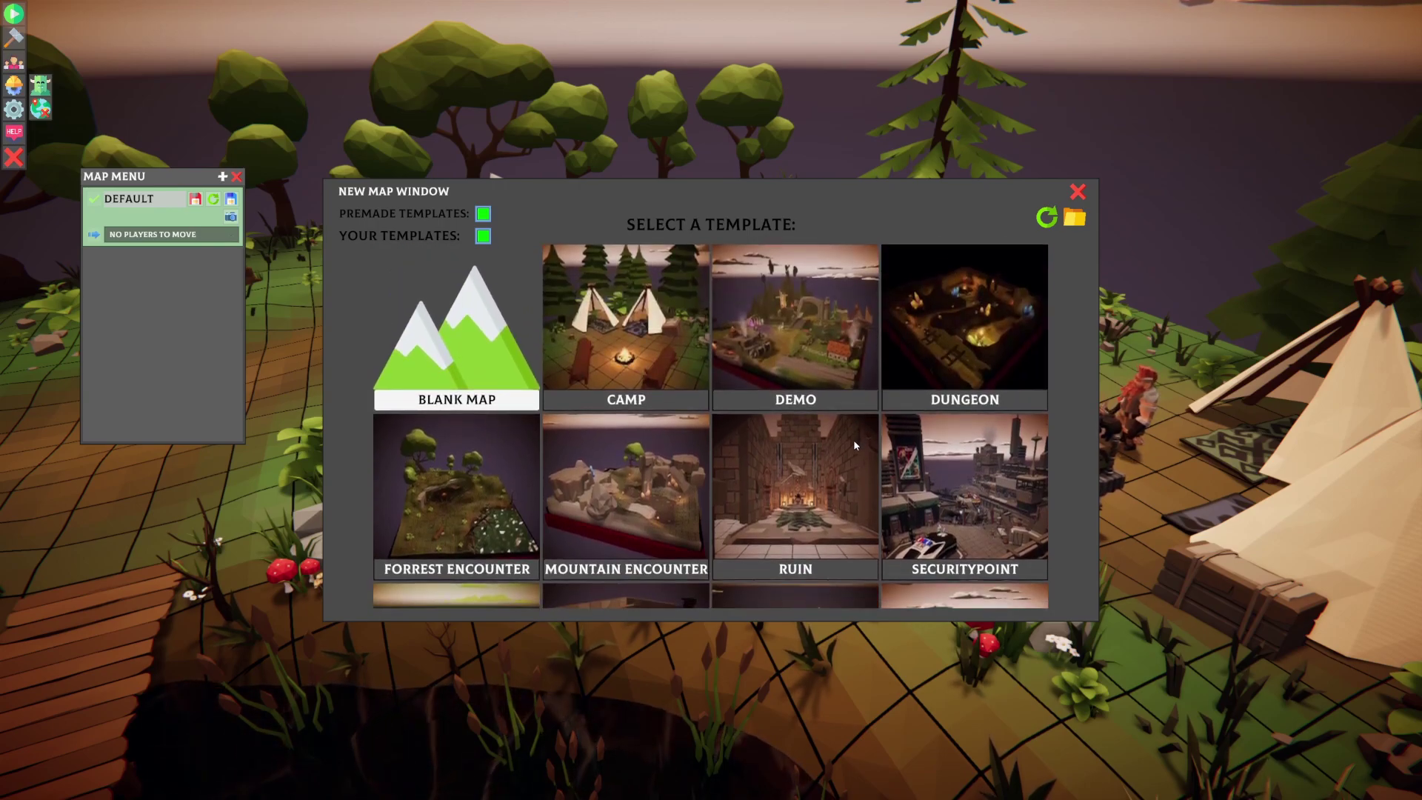
pyautogui.click(798, 335)
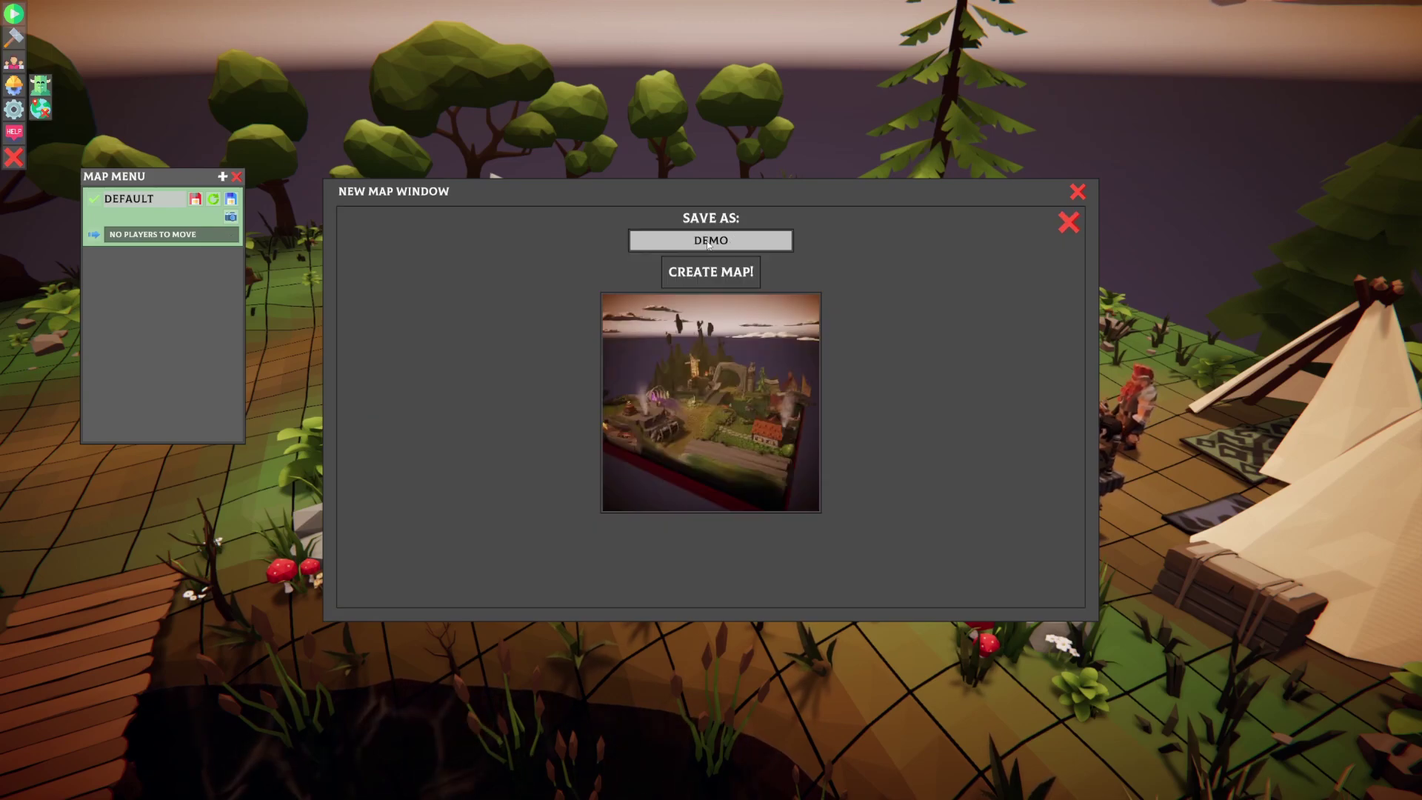
pyautogui.moveTo(733, 240); pyautogui.dragTo(692, 238)
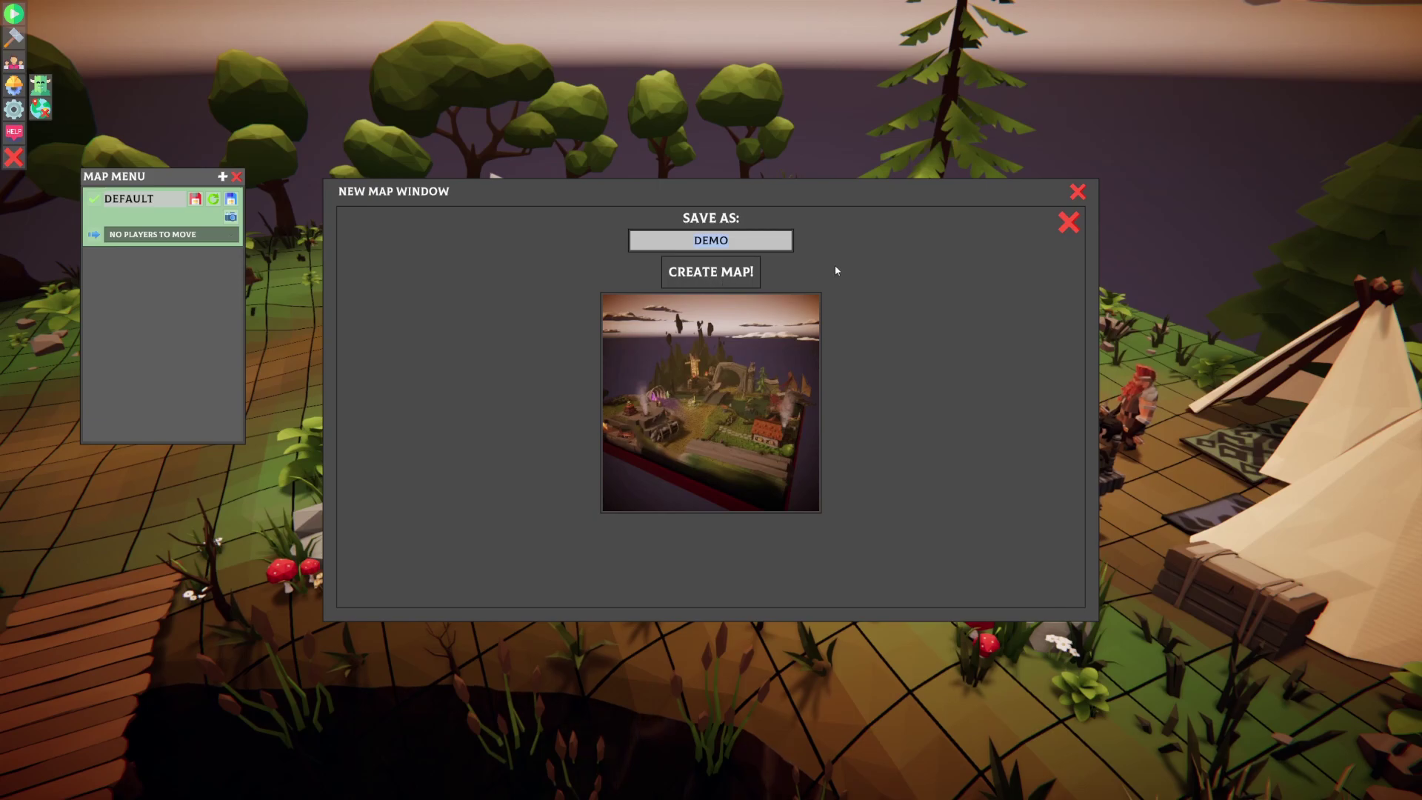
pyautogui.click(1068, 228)
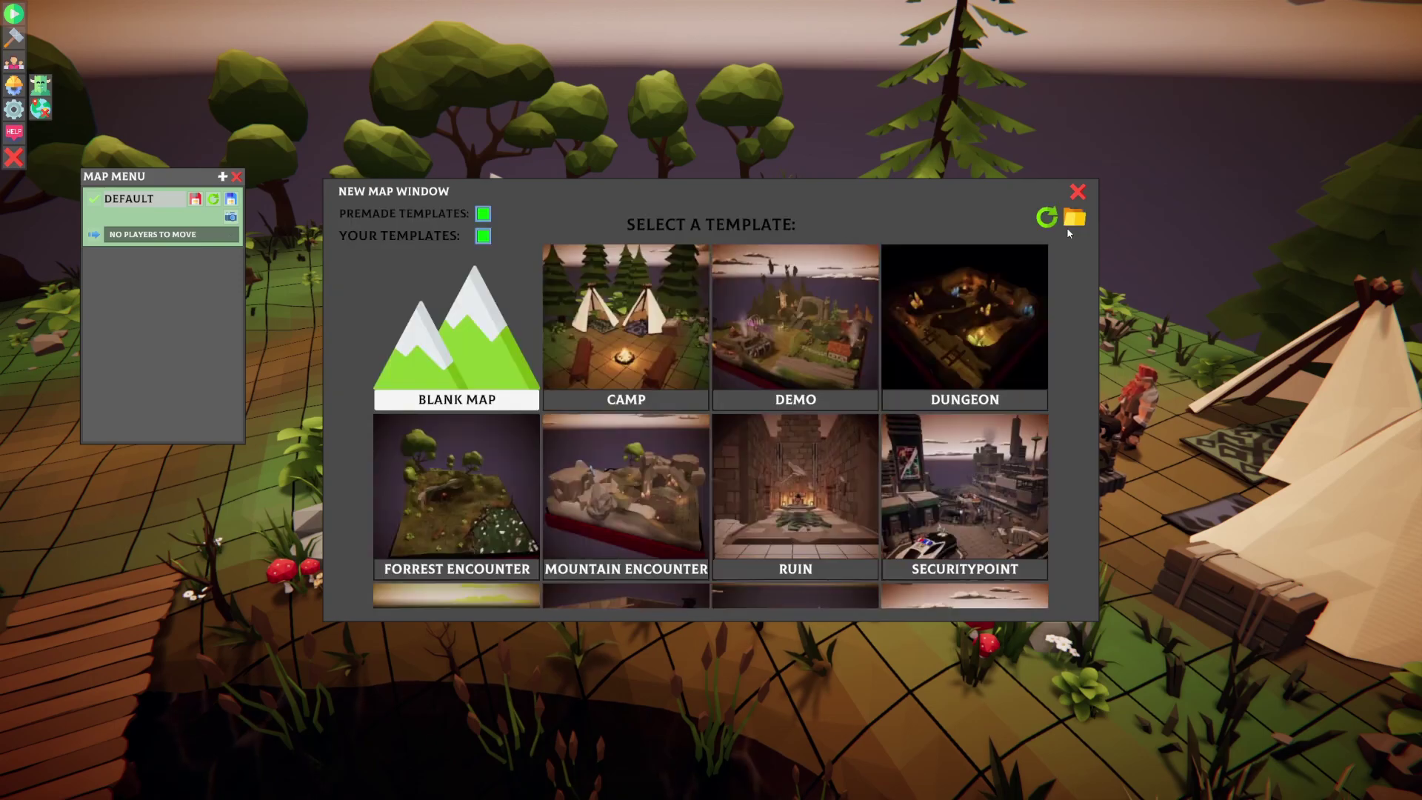
# Step: Create a blank map named EXAMPLE with 20 as the first maximum terrain size value, and close the map list
pyautogui.click(453, 335)
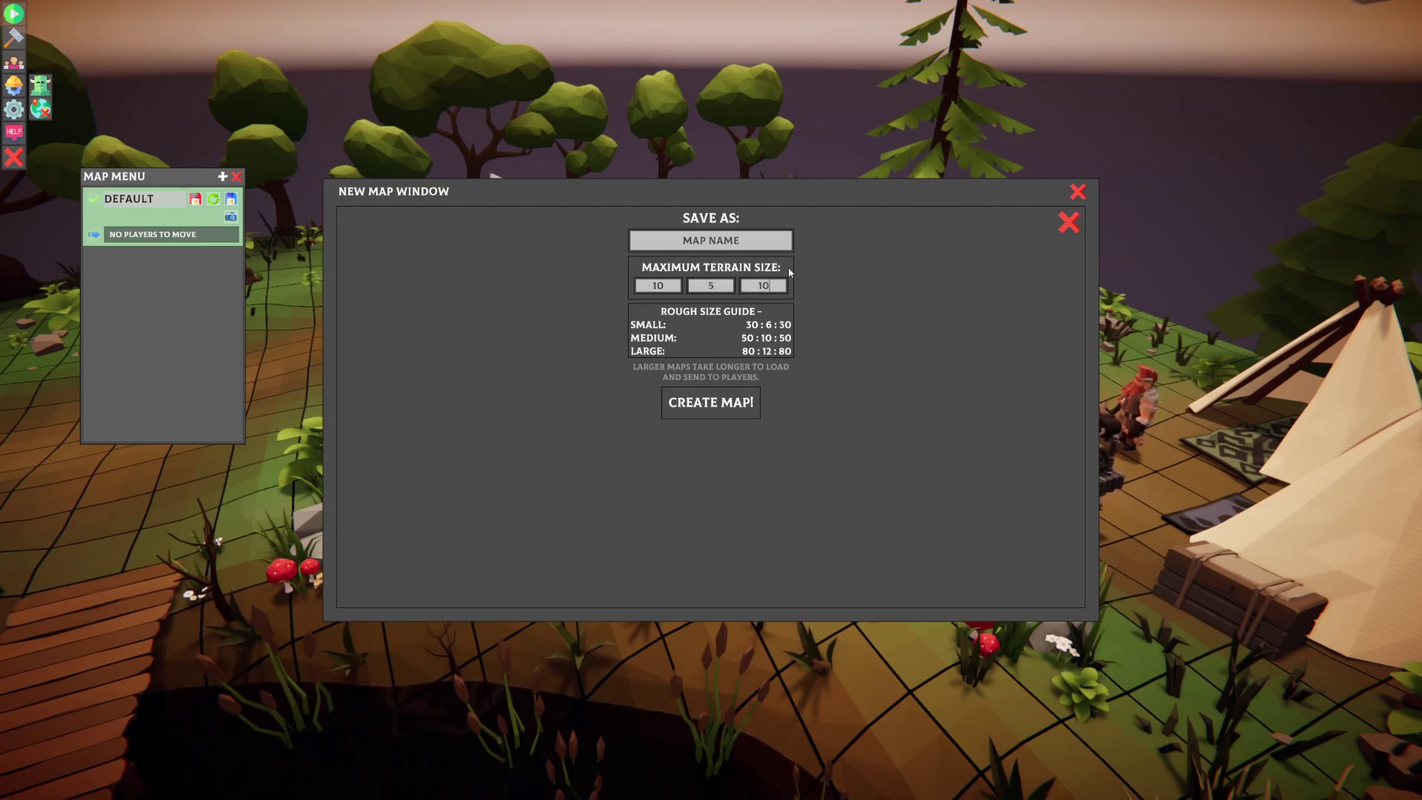
pyautogui.write('EXAMPLE')
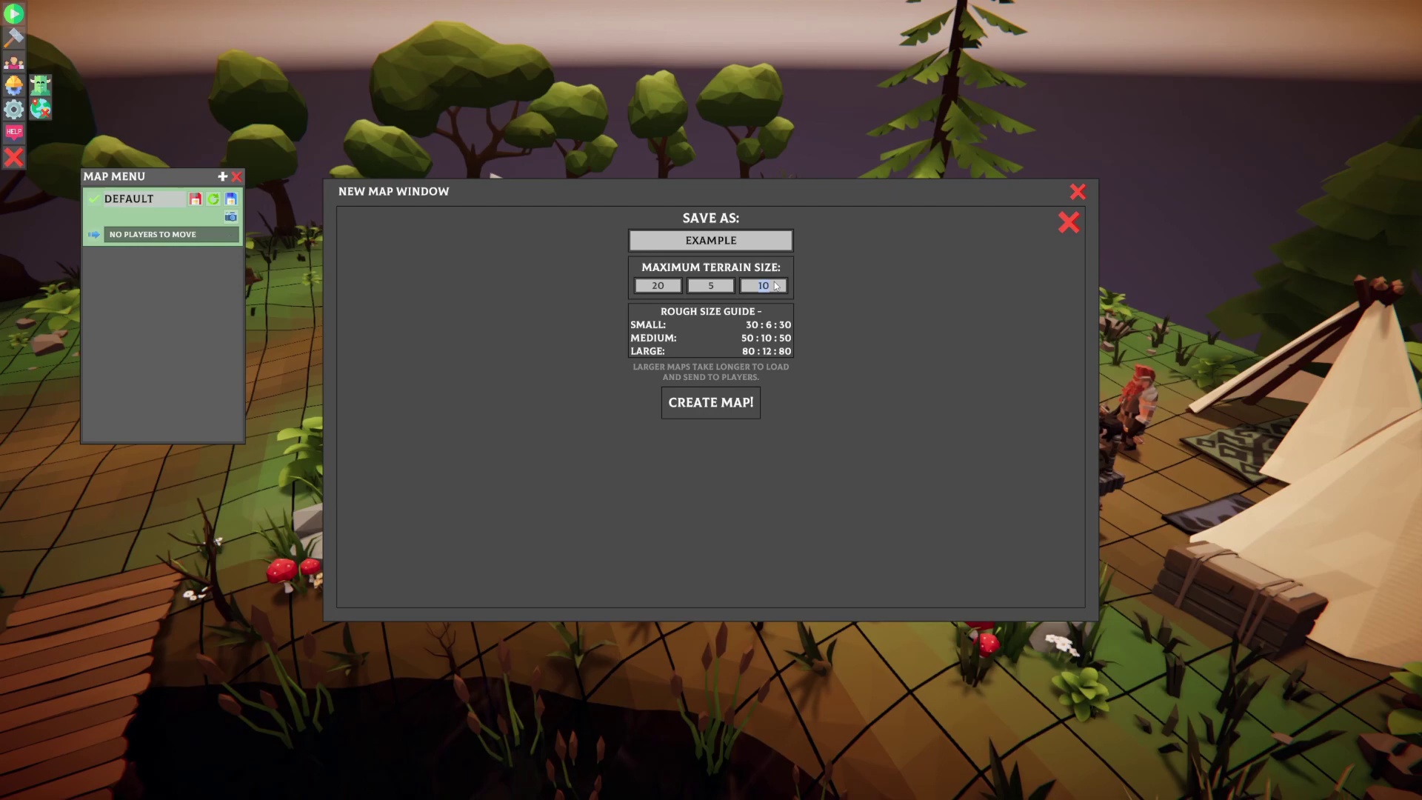
pyautogui.click(751, 390)
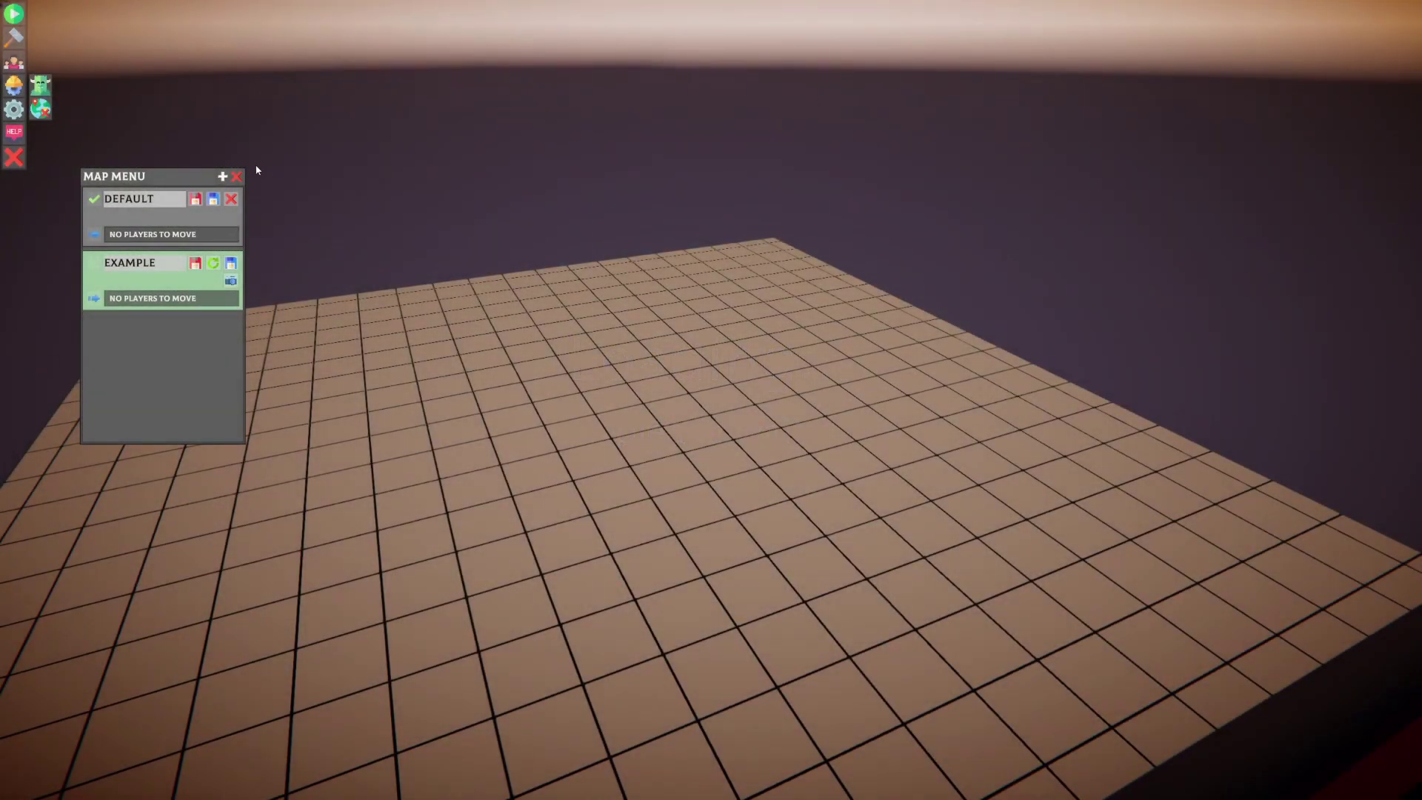
pyautogui.click(237, 179)
# Step: Sculpt a long raised ridge into the terrain along the left side of the EXAMPLE map with the Terrain Sculpter
pyautogui.moveTo(828, 403); pyautogui.dragTo(506, 330, button='middle')
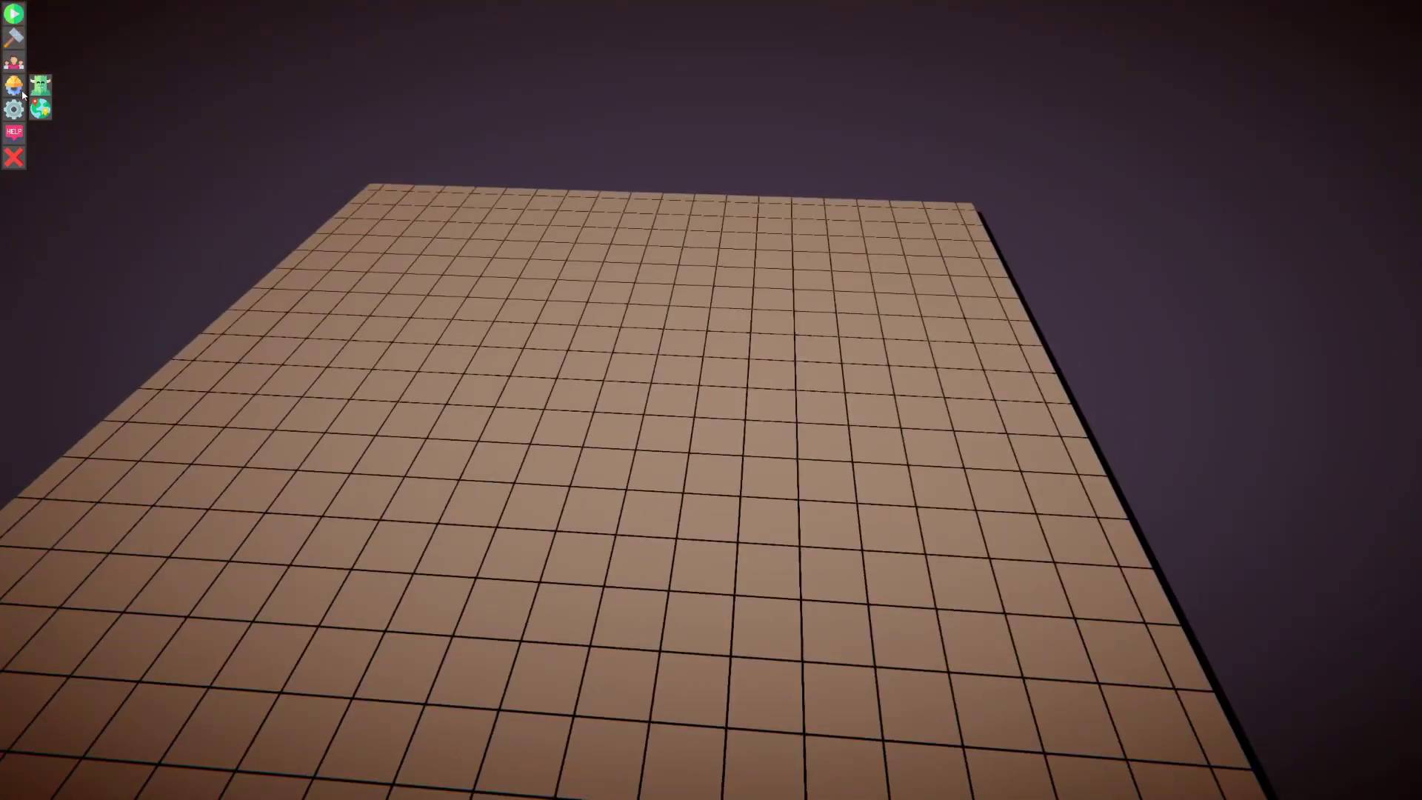
pyautogui.moveTo(384, 309); pyautogui.dragTo(218, 166, button='right')
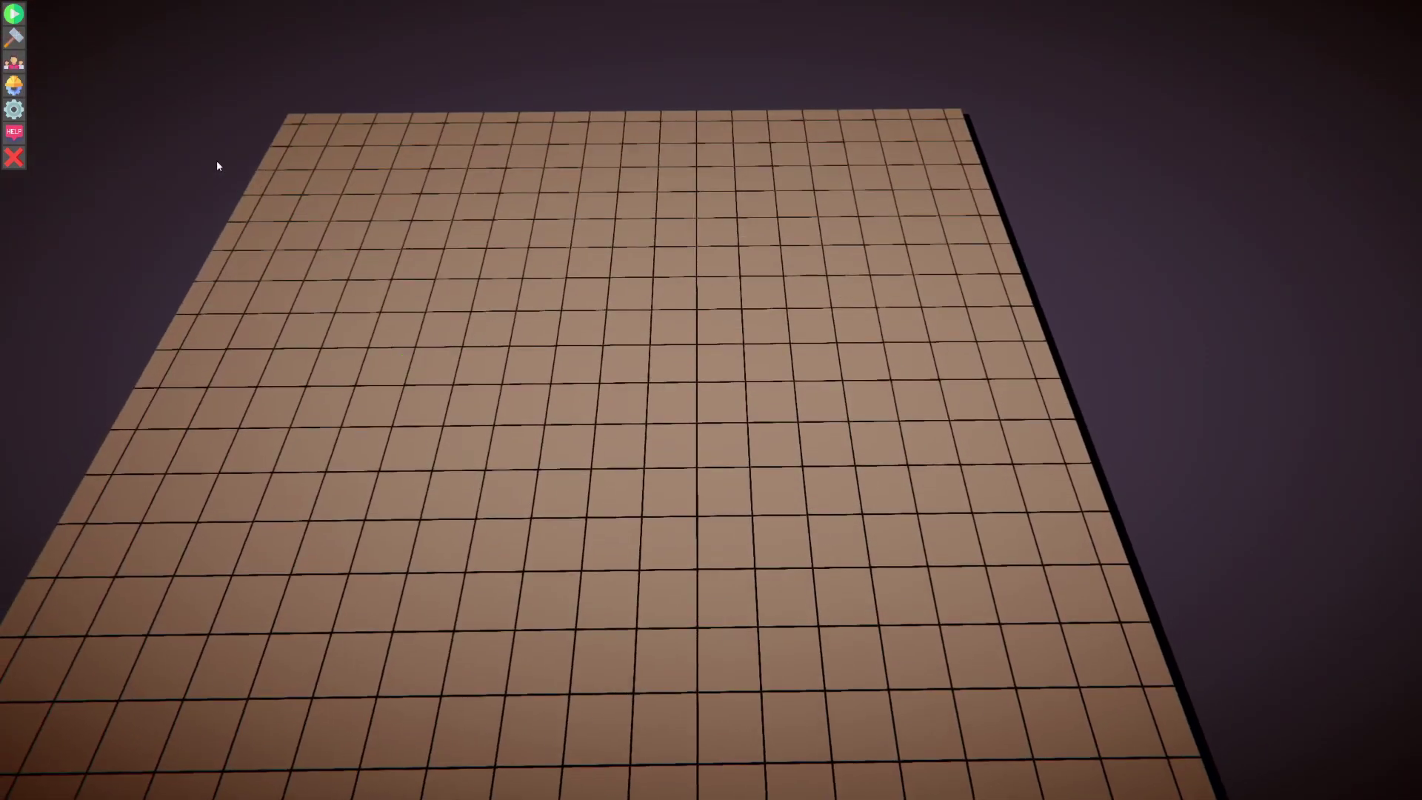
pyautogui.click(18, 38)
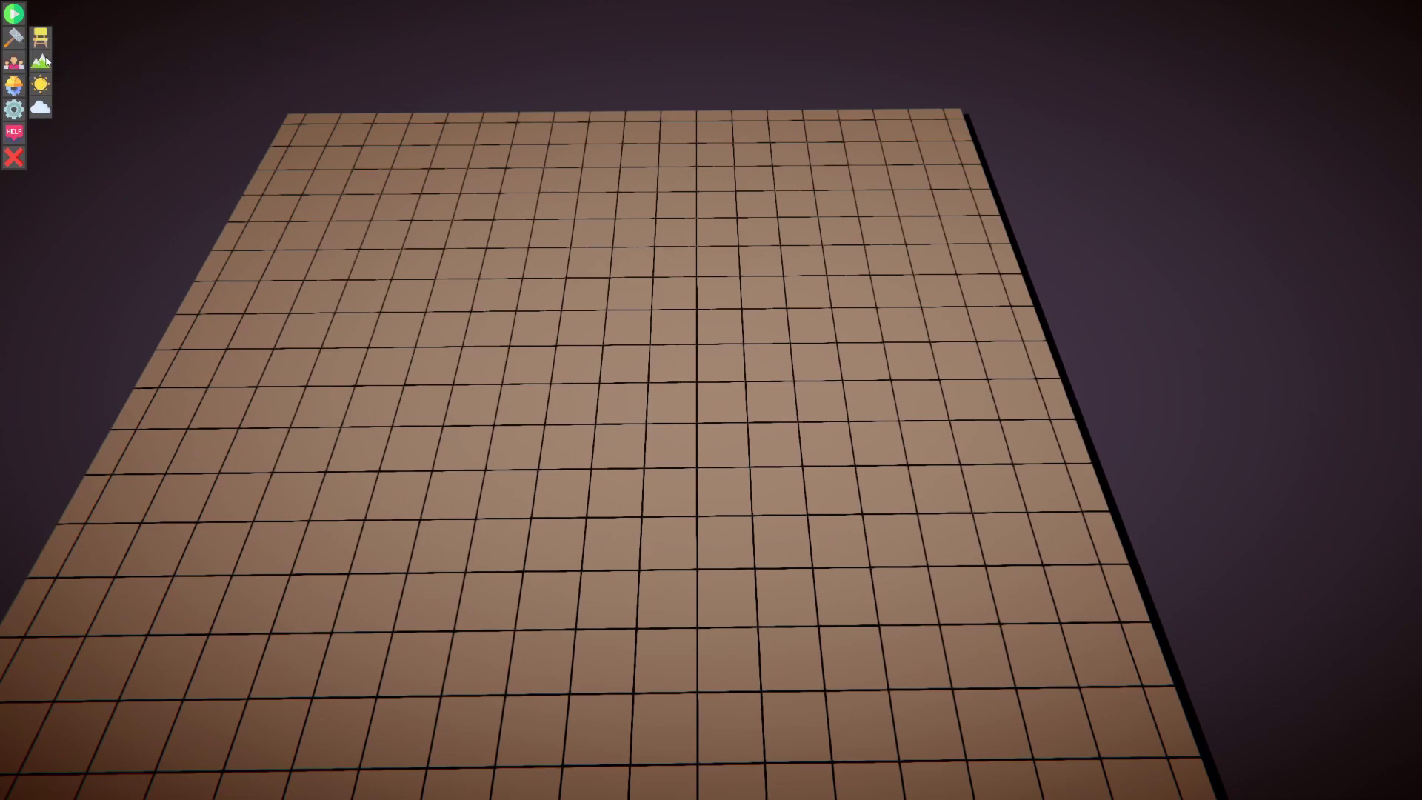
pyautogui.click(45, 62)
pyautogui.moveTo(465, 519); pyautogui.dragTo(611, 411, button='middle')
pyautogui.scroll(-3, 590, 422)
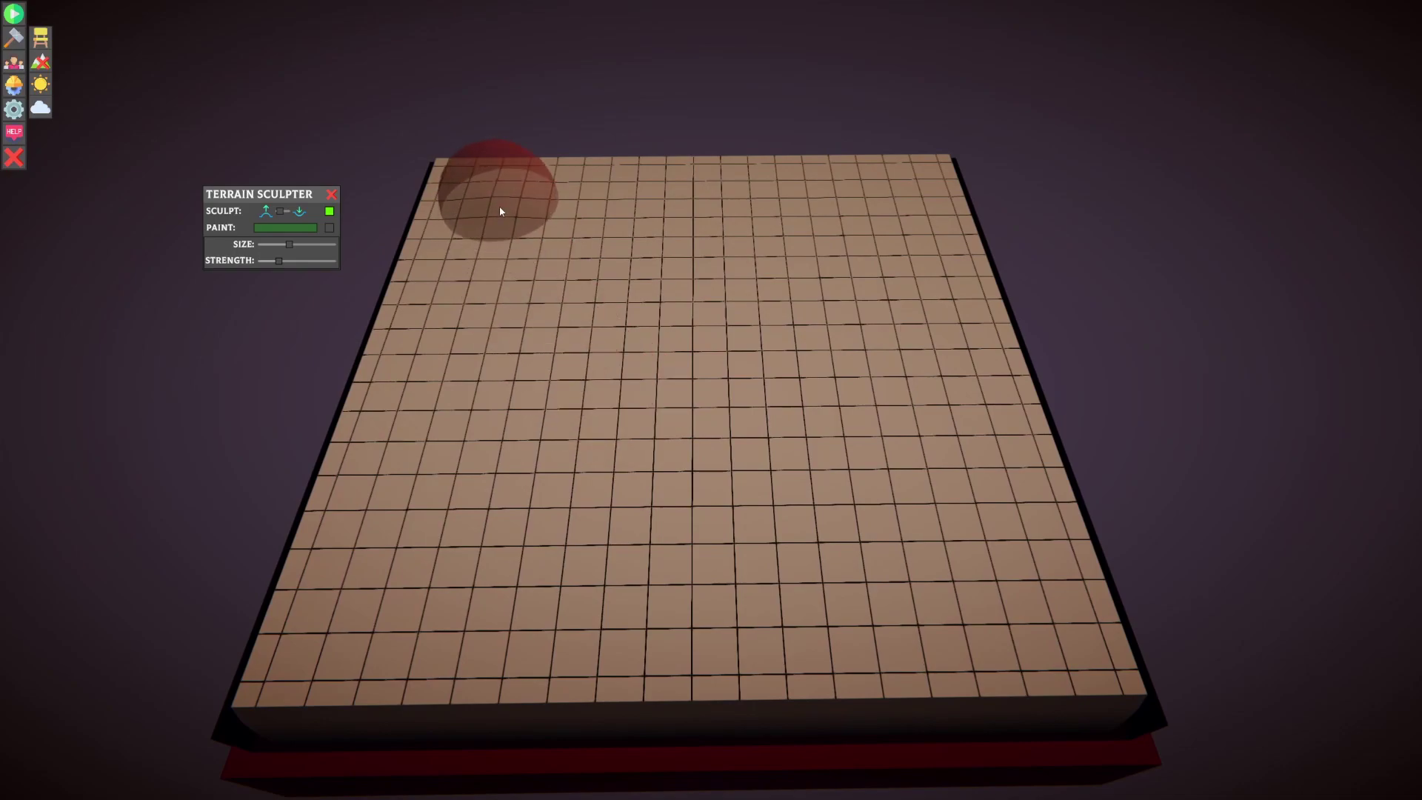
pyautogui.moveTo(499, 206)
pyautogui.mouseDown()
pyautogui.moveTo(422, 578)
pyautogui.moveTo(444, 398)
pyautogui.moveTo(504, 186)
pyautogui.mouseUp()
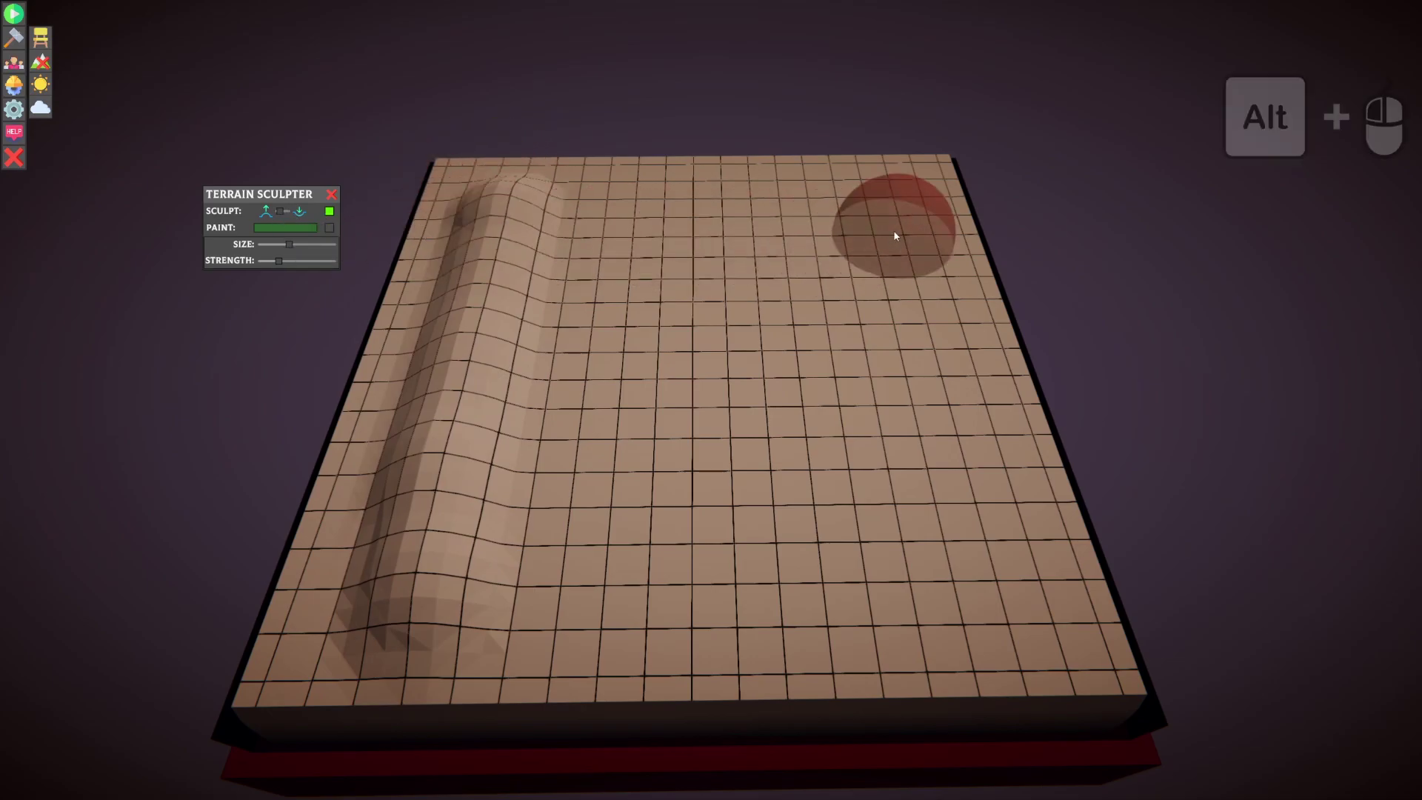
# Step: Dig a long trench along the map's right side, then raise the sculpting size and strength and carve a wider, deeper trench beside it
pyautogui.moveTo(883, 207)
pyautogui.keyDown('alt'); pyautogui.mouseDown()
pyautogui.moveTo(936, 508)
pyautogui.moveTo(880, 237)
pyautogui.mouseUp(); pyautogui.keyUp('alt')
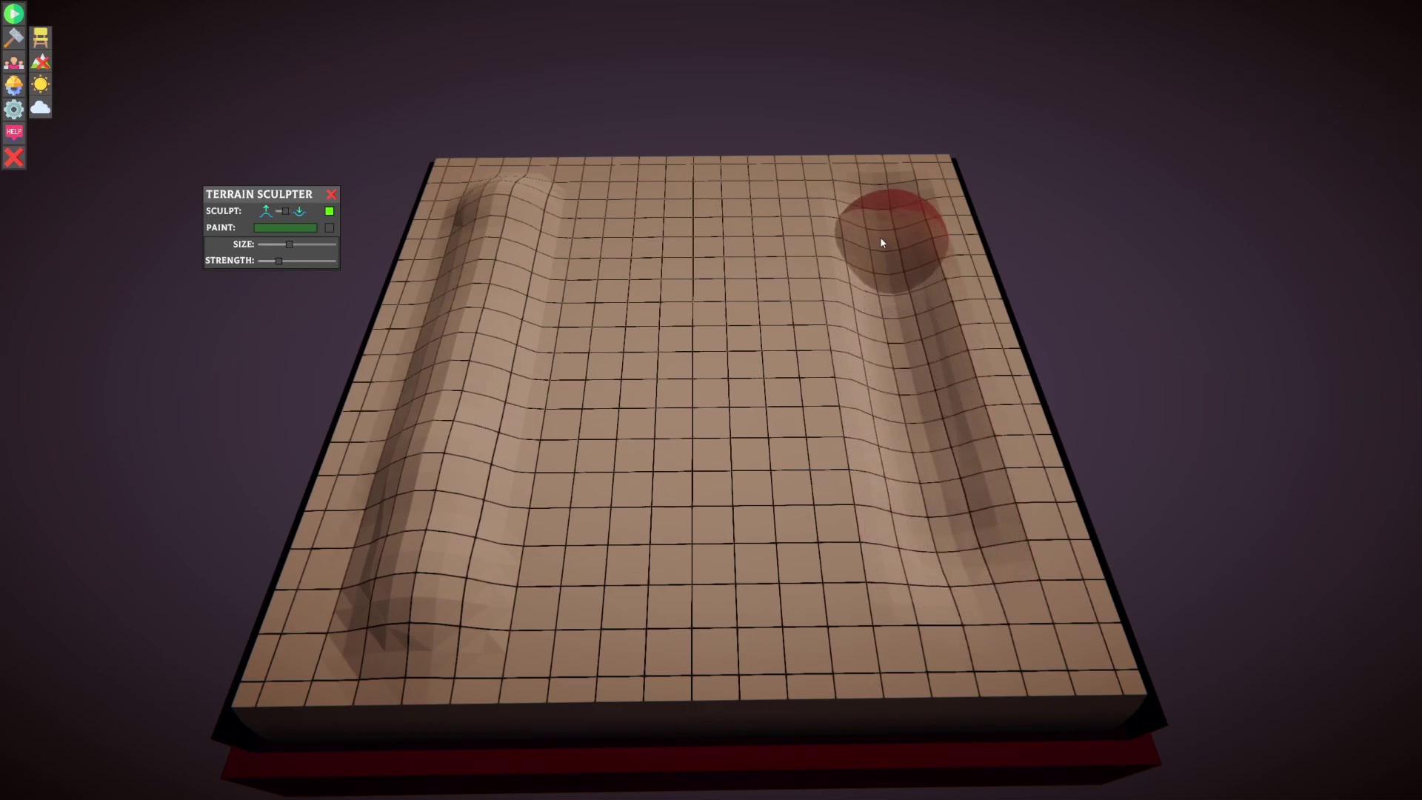
pyautogui.moveTo(293, 248); pyautogui.dragTo(319, 248)
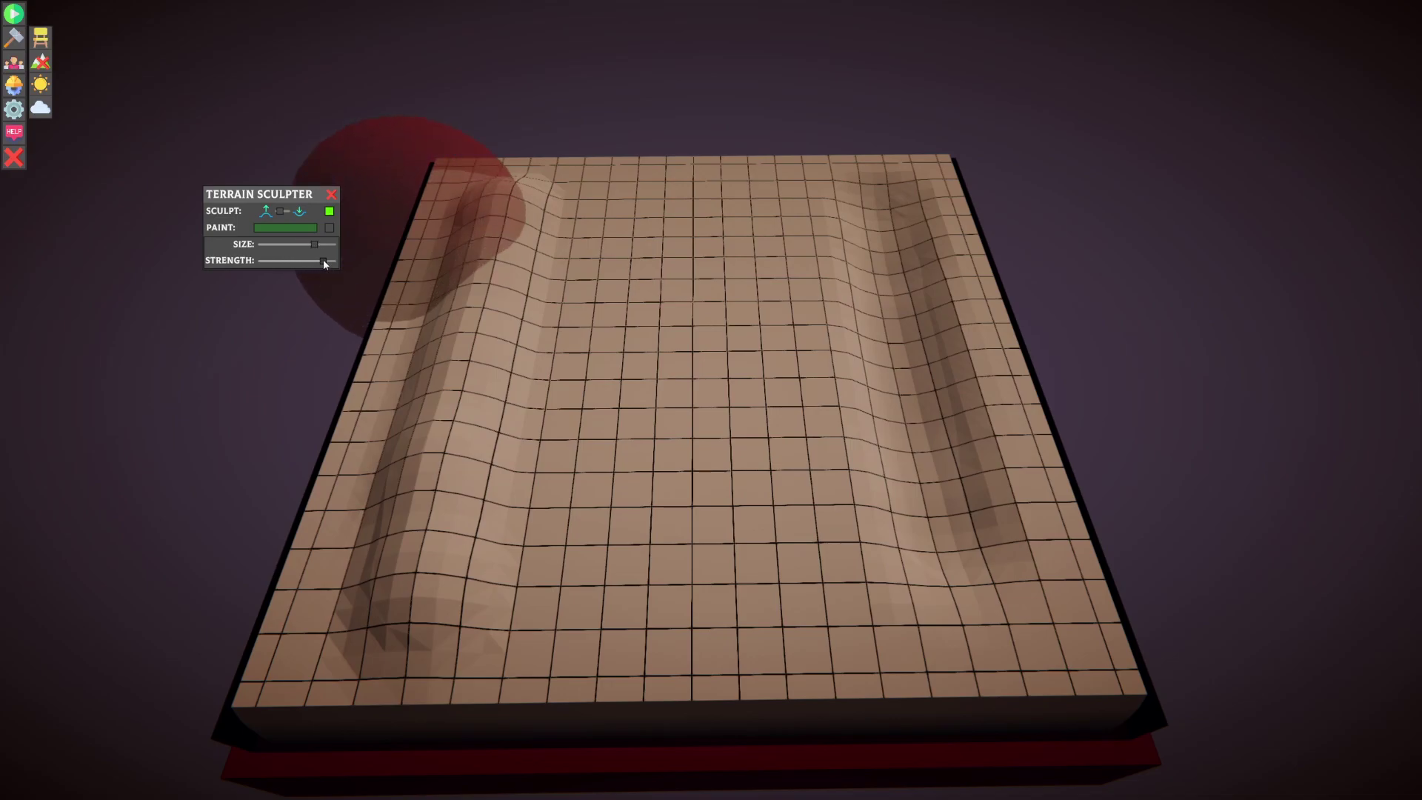
pyautogui.moveTo(802, 213)
pyautogui.keyDown('alt'); pyautogui.mouseDown()
pyautogui.moveTo(843, 548)
pyautogui.moveTo(825, 247)
pyautogui.moveTo(871, 410)
pyautogui.moveTo(629, 380)
pyautogui.mouseUp(); pyautogui.keyUp('alt')
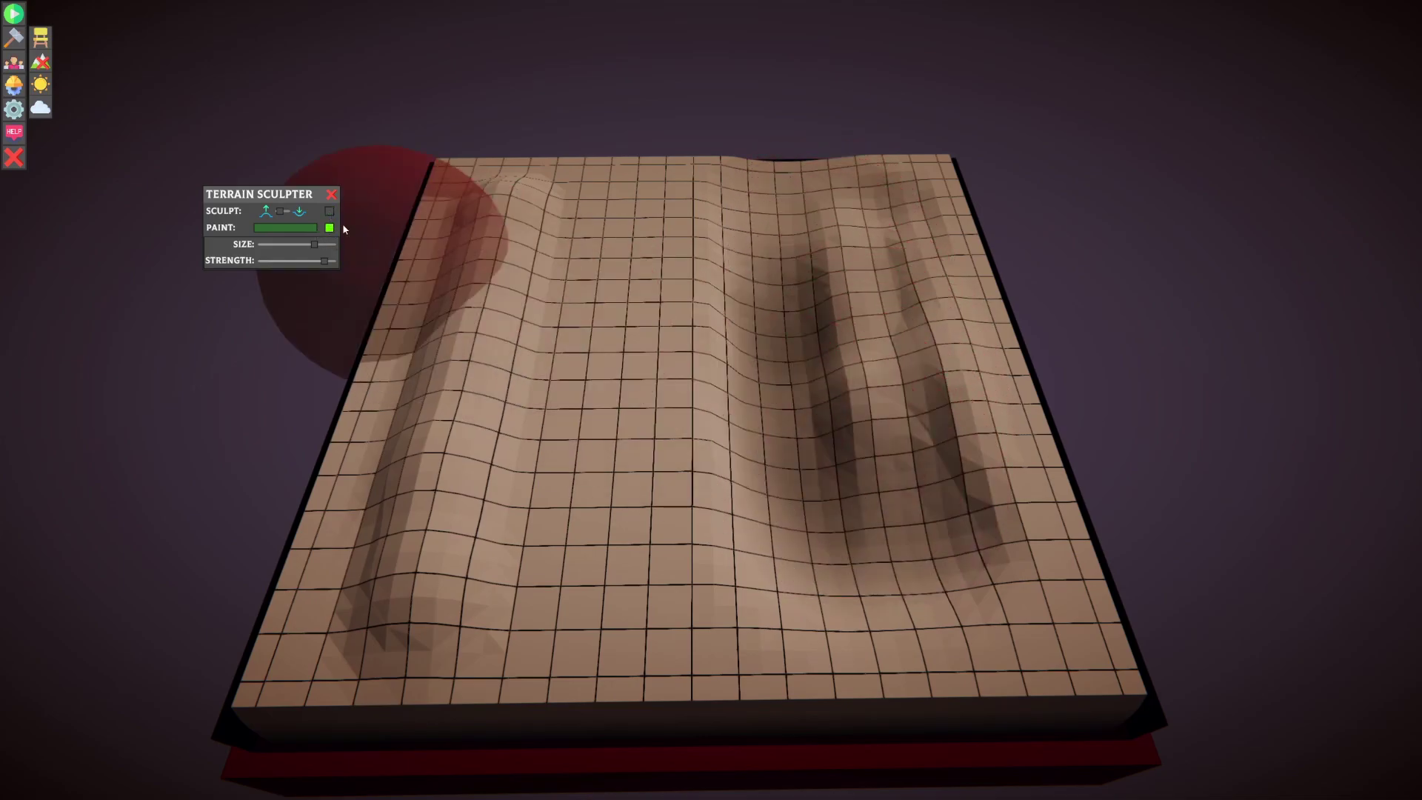
# Step: Paint the middle of the terrain green, add a darker green area over its centre and trenches, and close the Terrain Sculpter
pyautogui.moveTo(345, 230)
pyautogui.mouseDown()
pyautogui.moveTo(603, 273)
pyautogui.moveTo(736, 413)
pyautogui.moveTo(597, 454)
pyautogui.moveTo(549, 313)
pyautogui.mouseUp()
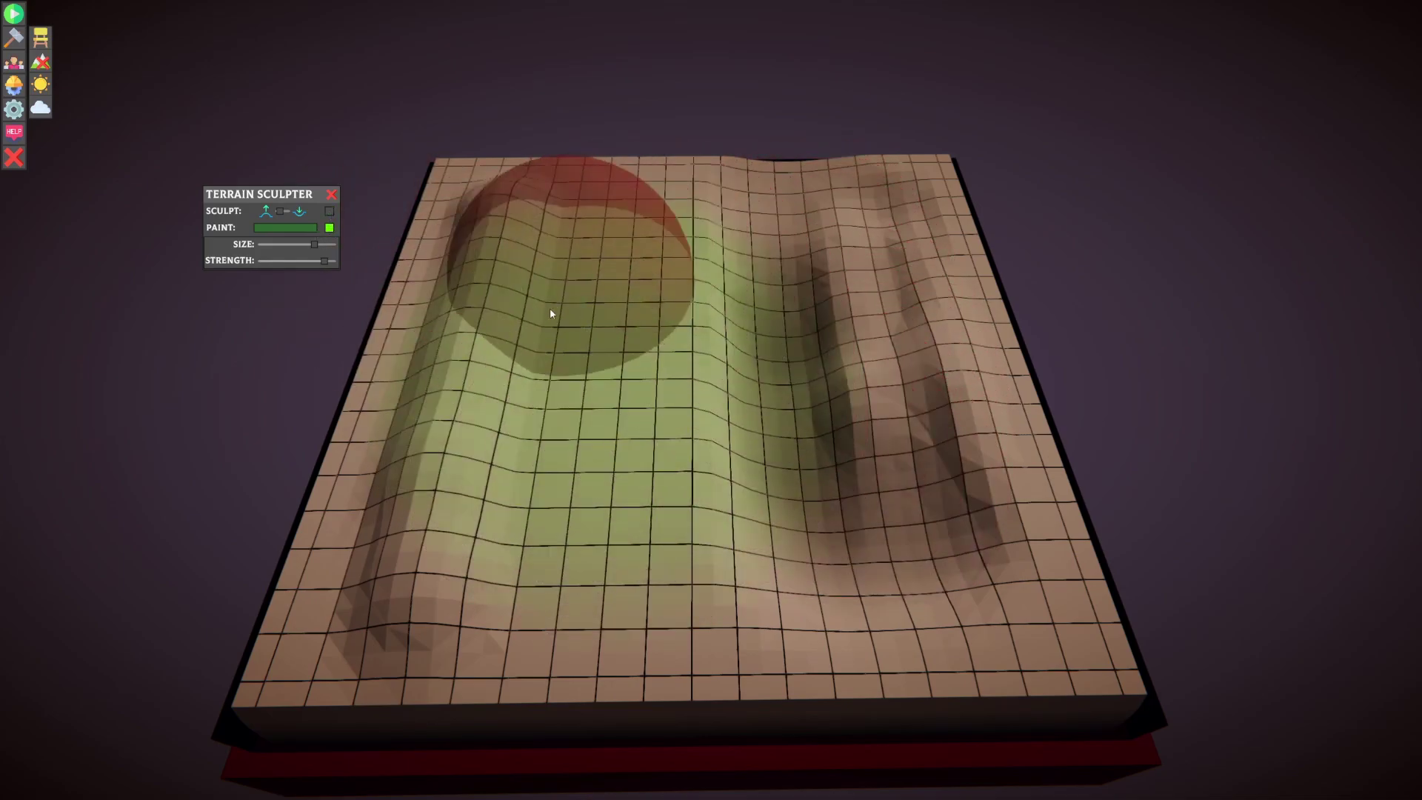
pyautogui.click(299, 228)
pyautogui.click(306, 210)
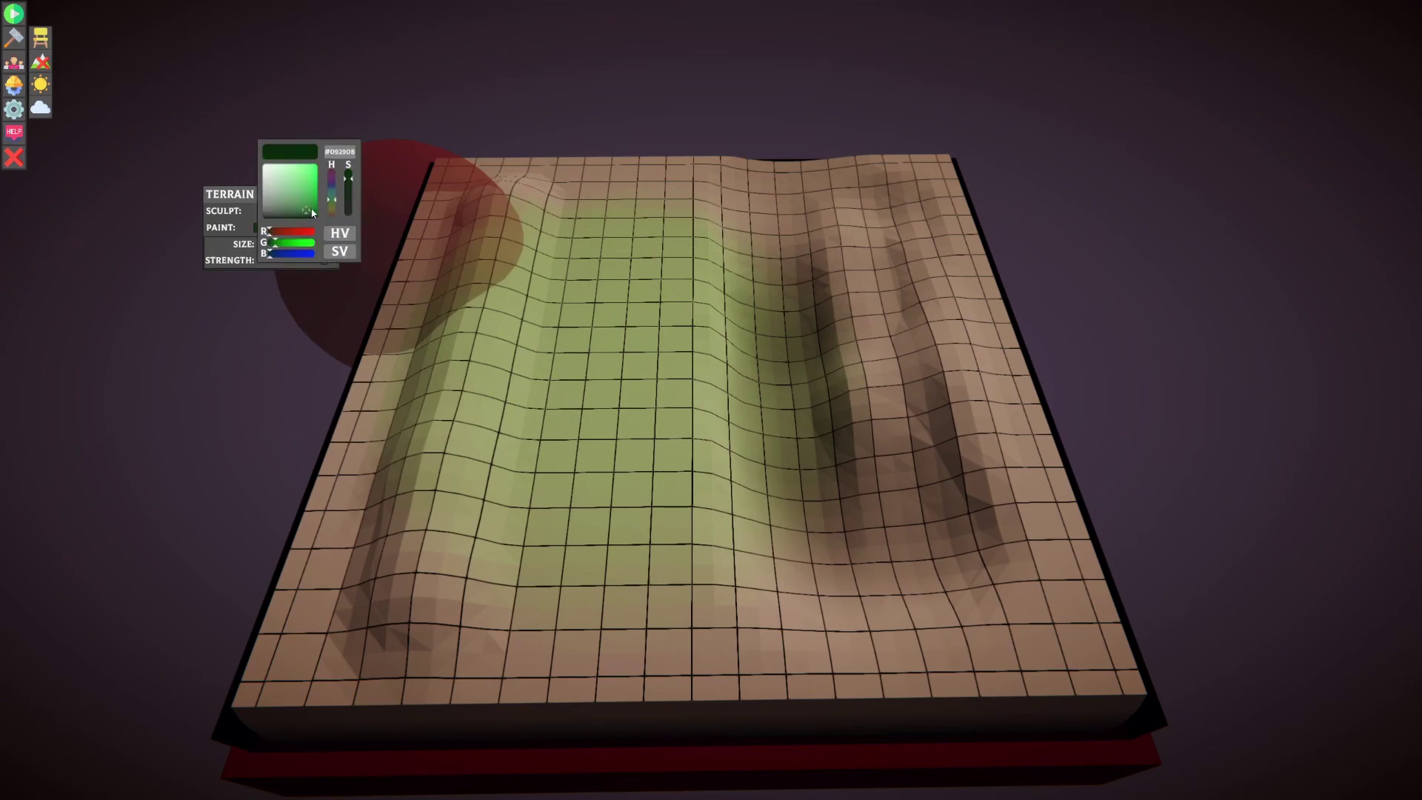
pyautogui.moveTo(711, 363)
pyautogui.mouseDown()
pyautogui.moveTo(721, 371)
pyautogui.moveTo(635, 337)
pyautogui.moveTo(825, 317)
pyautogui.moveTo(708, 384)
pyautogui.mouseUp()
pyautogui.click(331, 195)
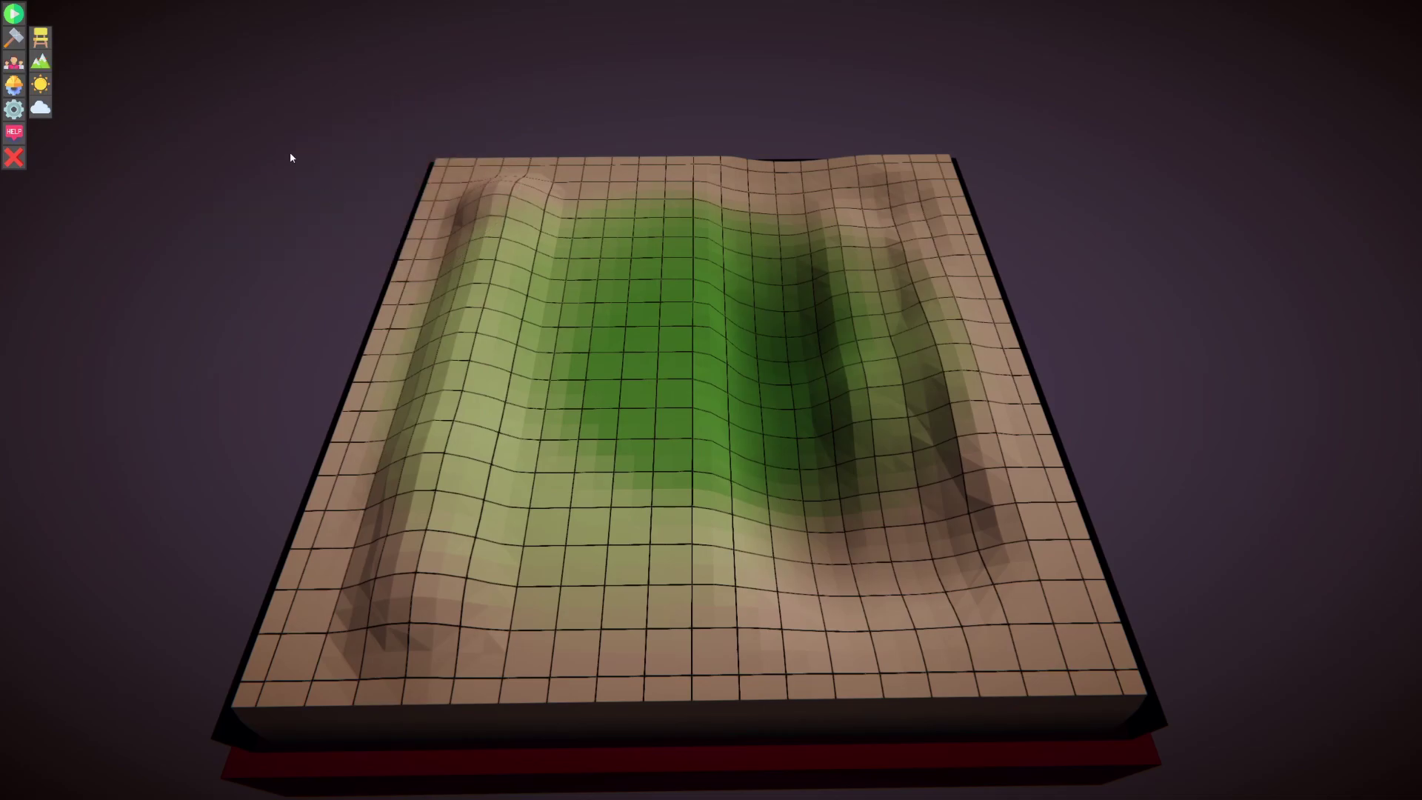
# Step: Bring up the Building Menu, browse its assets, search them for DOOR and clear the search
pyautogui.click(41, 37)
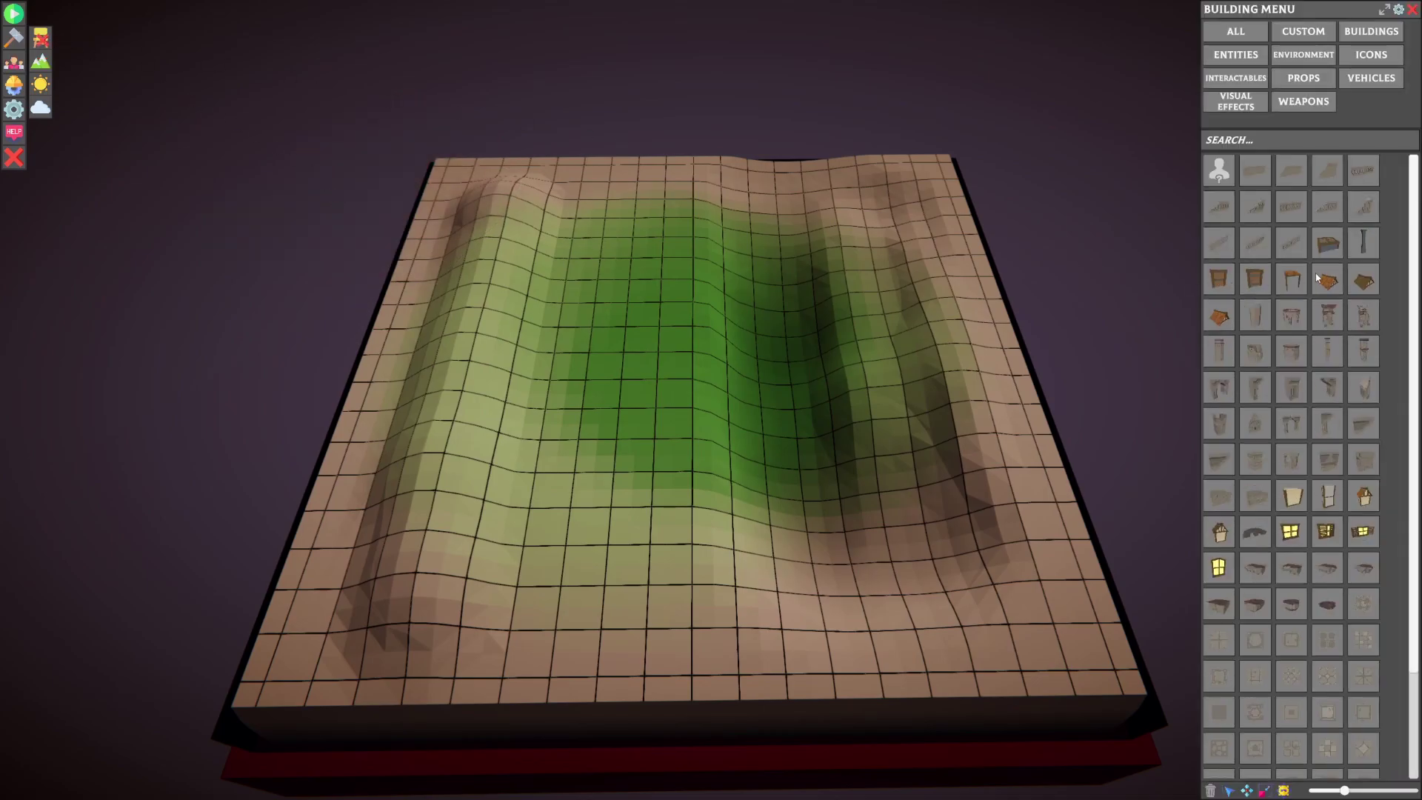
pyautogui.scroll(-10, 1317, 278)
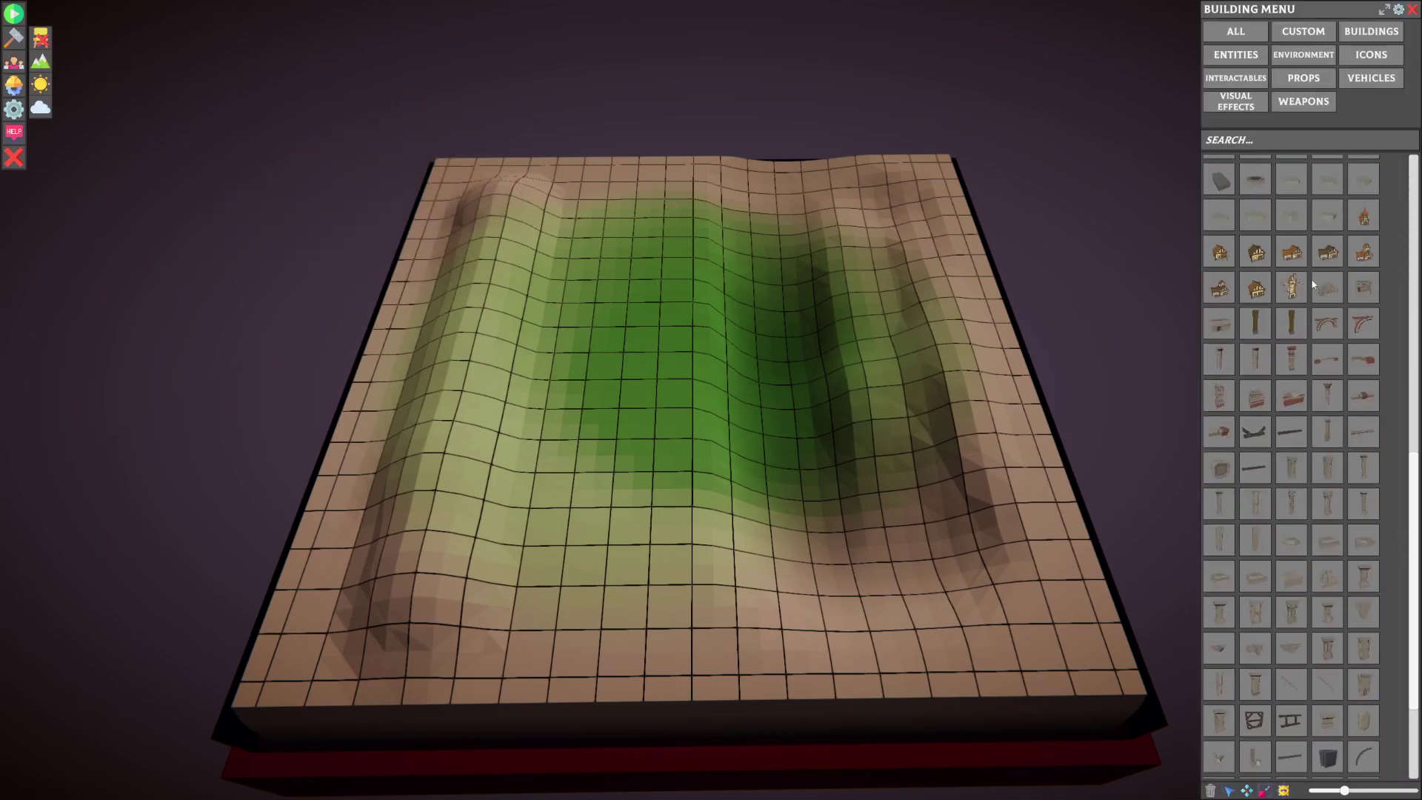
pyautogui.scroll(-8, 1313, 284)
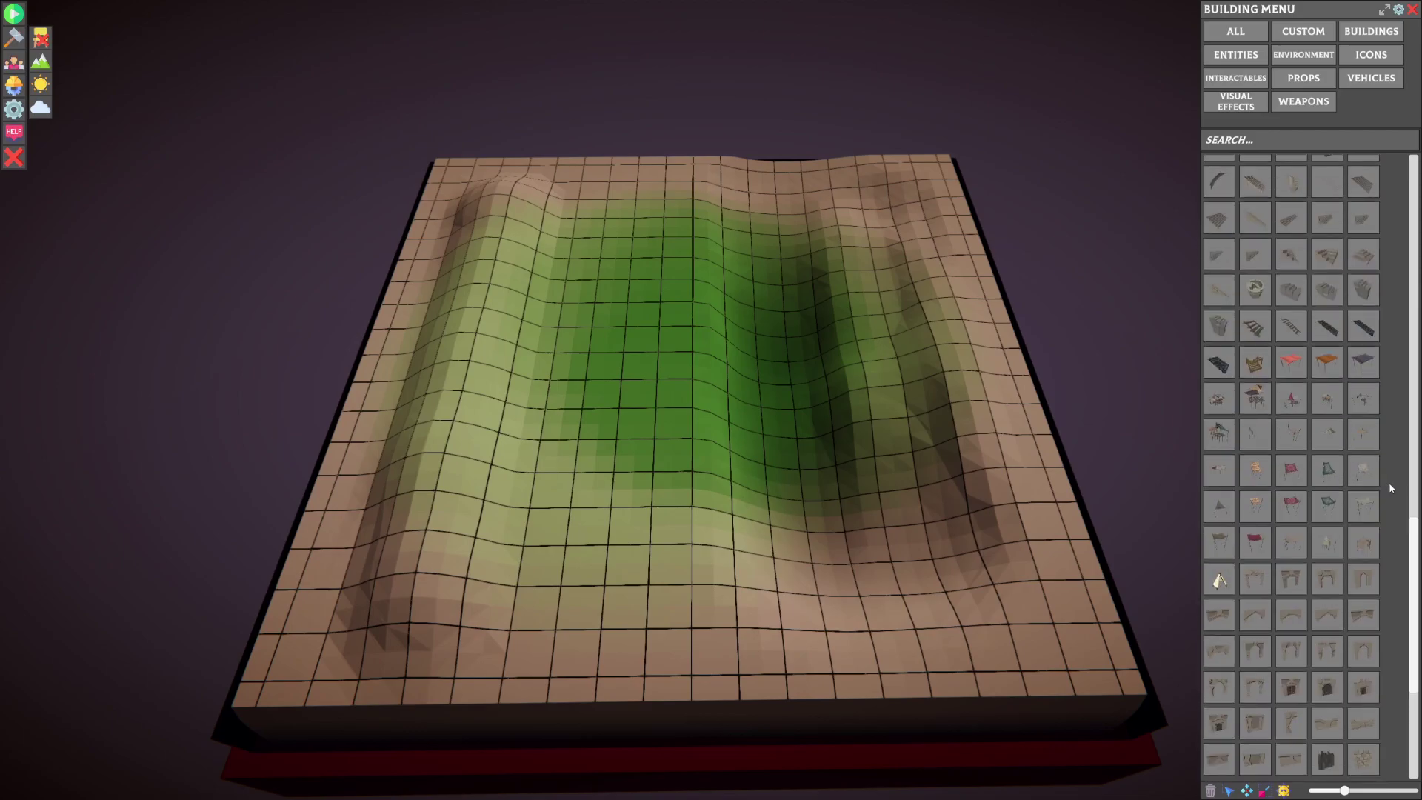
pyautogui.moveTo(1415, 541); pyautogui.dragTo(1347, 143)
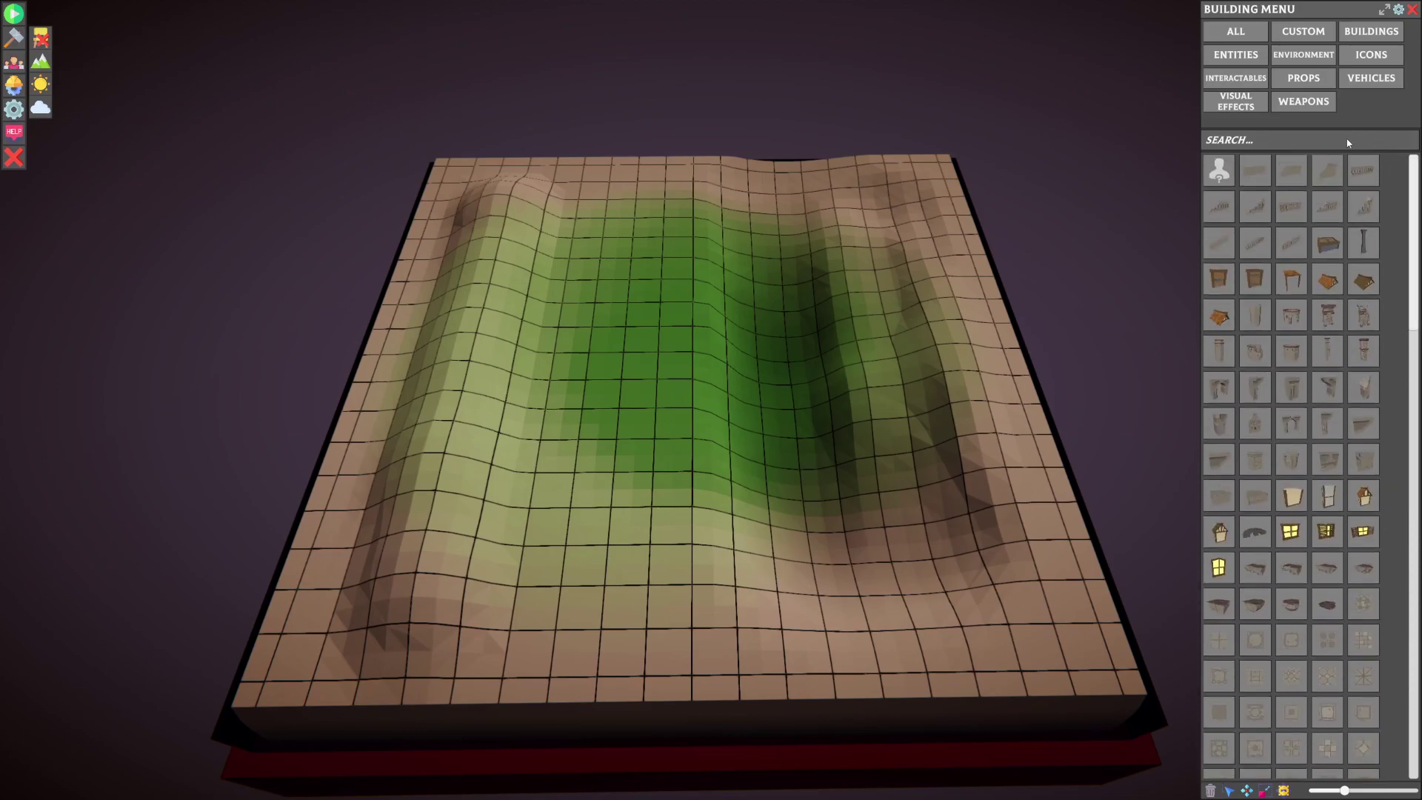
pyautogui.write('DOOR')
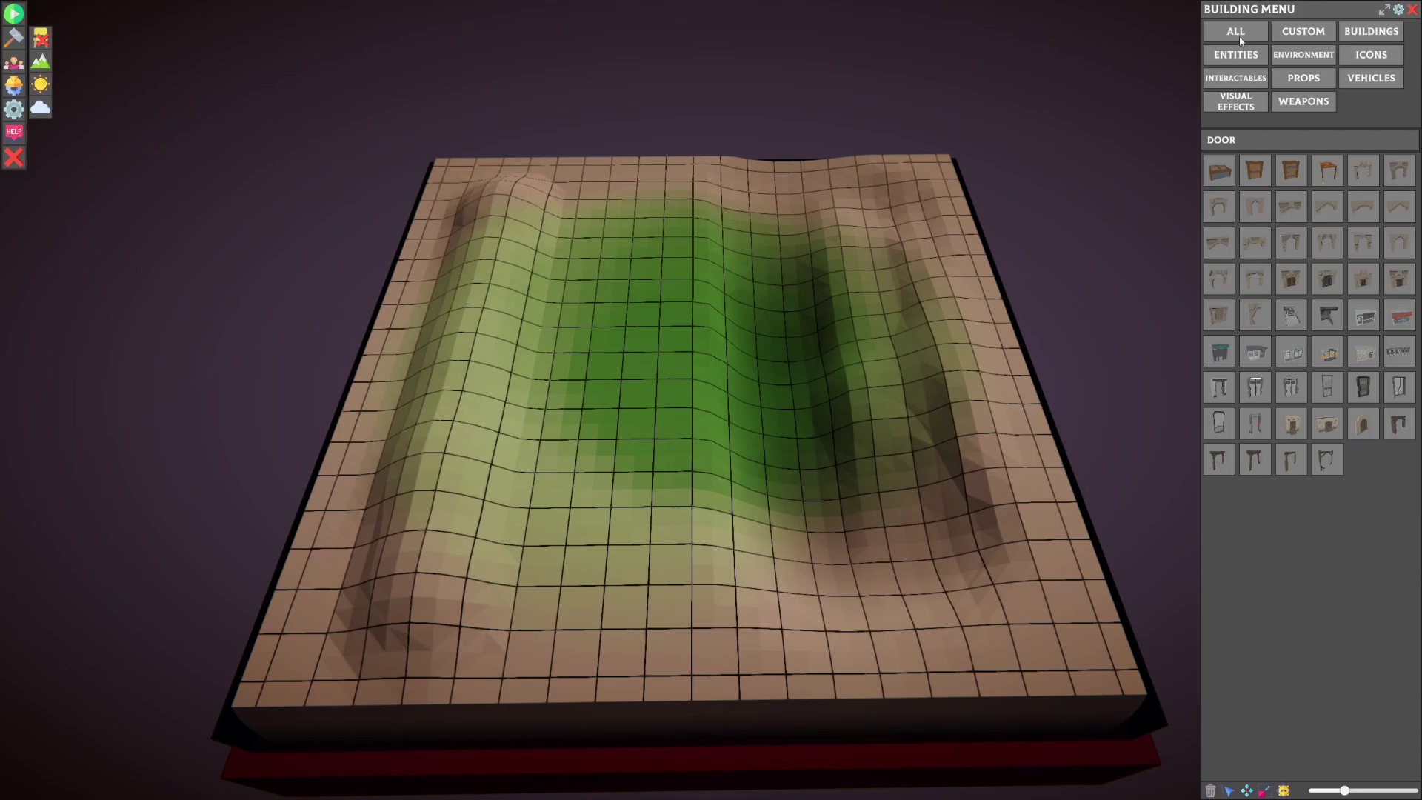
pyautogui.press('BackSpace')
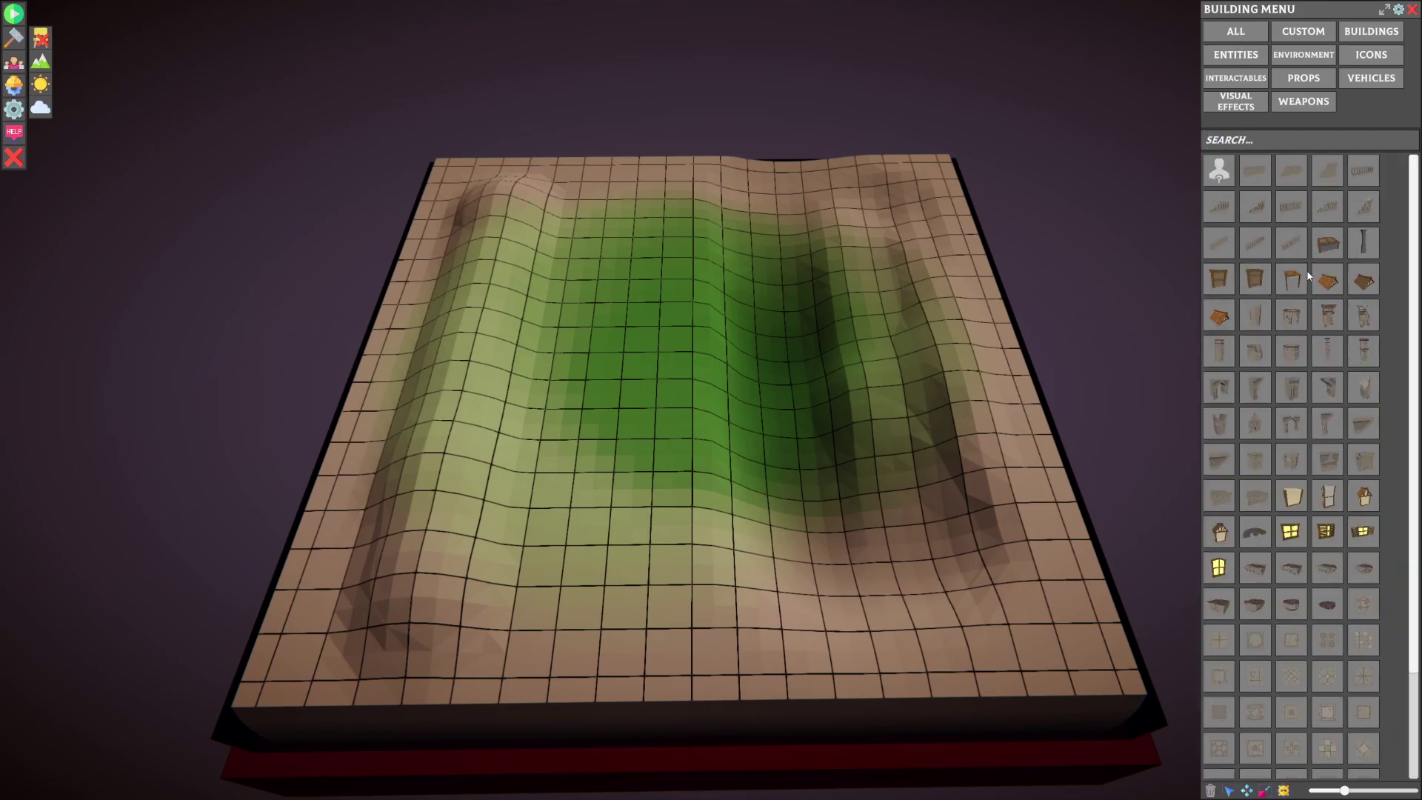
# Step: Place a round stone tower on the green area, move it onto the high ground beyond the trenches and focus the camera on it
pyautogui.moveTo(1004, 310); pyautogui.dragTo(1002, 333, button='middle')
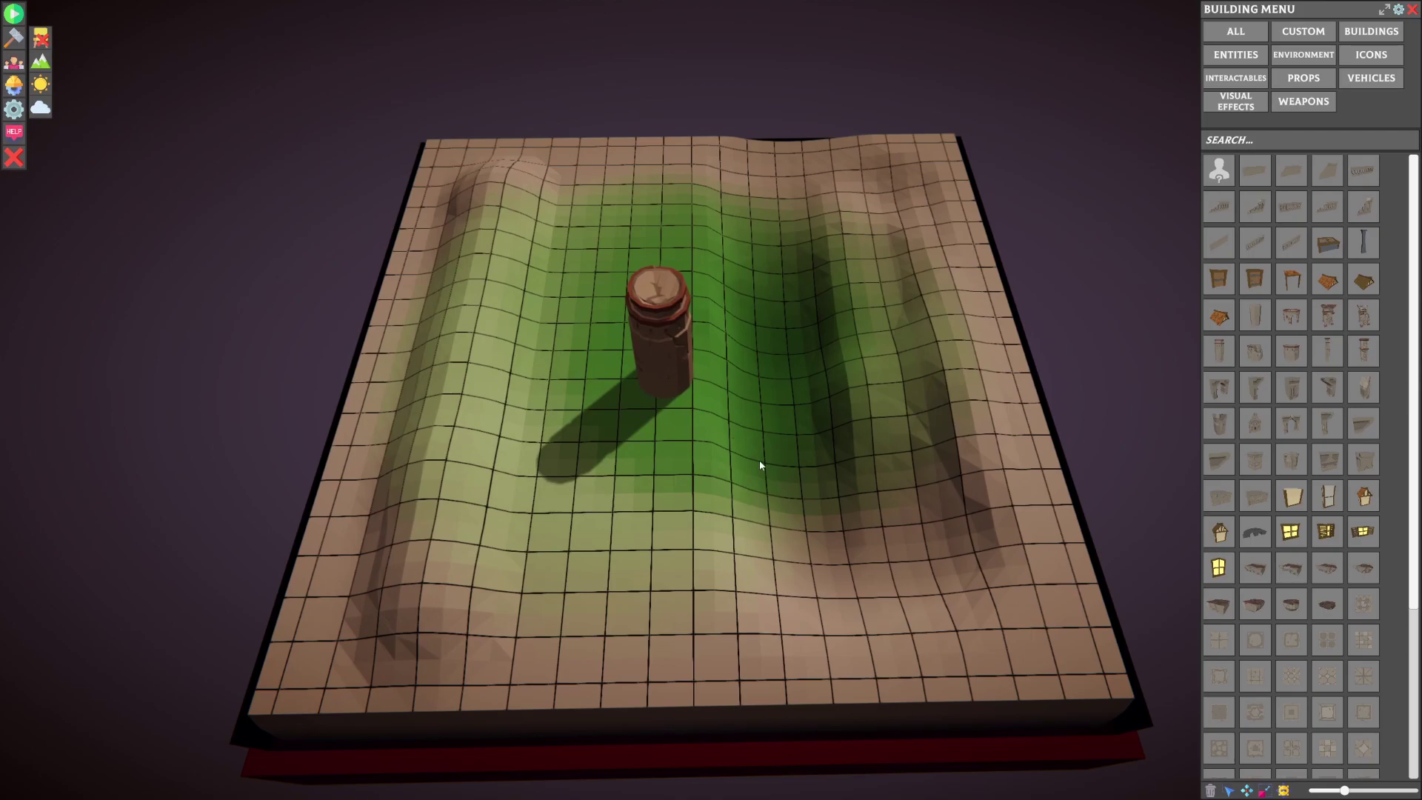
pyautogui.scroll(5, 758, 460)
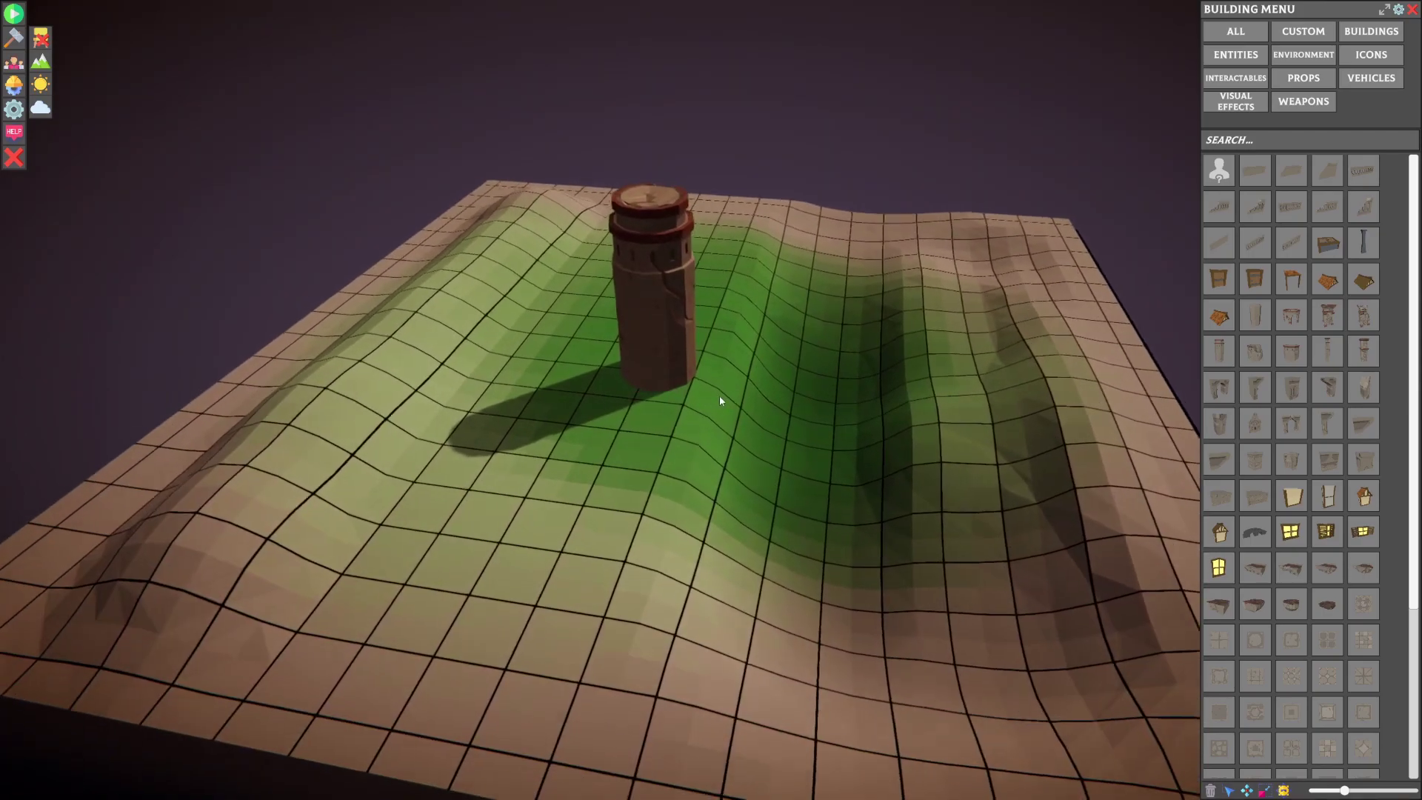
pyautogui.scroll(3, 720, 401)
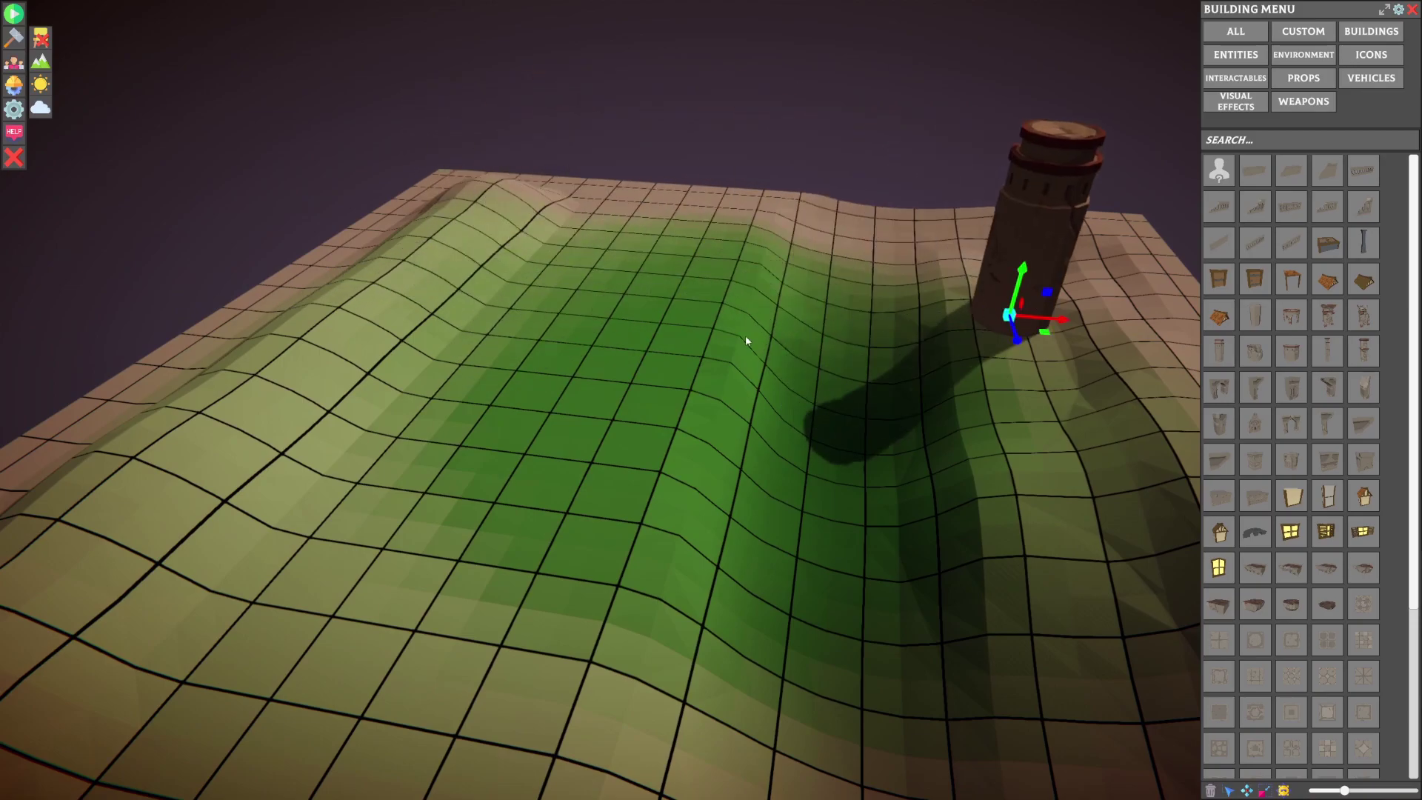
pyautogui.press('f')
pyautogui.moveTo(930, 393); pyautogui.dragTo(471, 363, button='middle')
pyautogui.scroll(5, 675, 575)
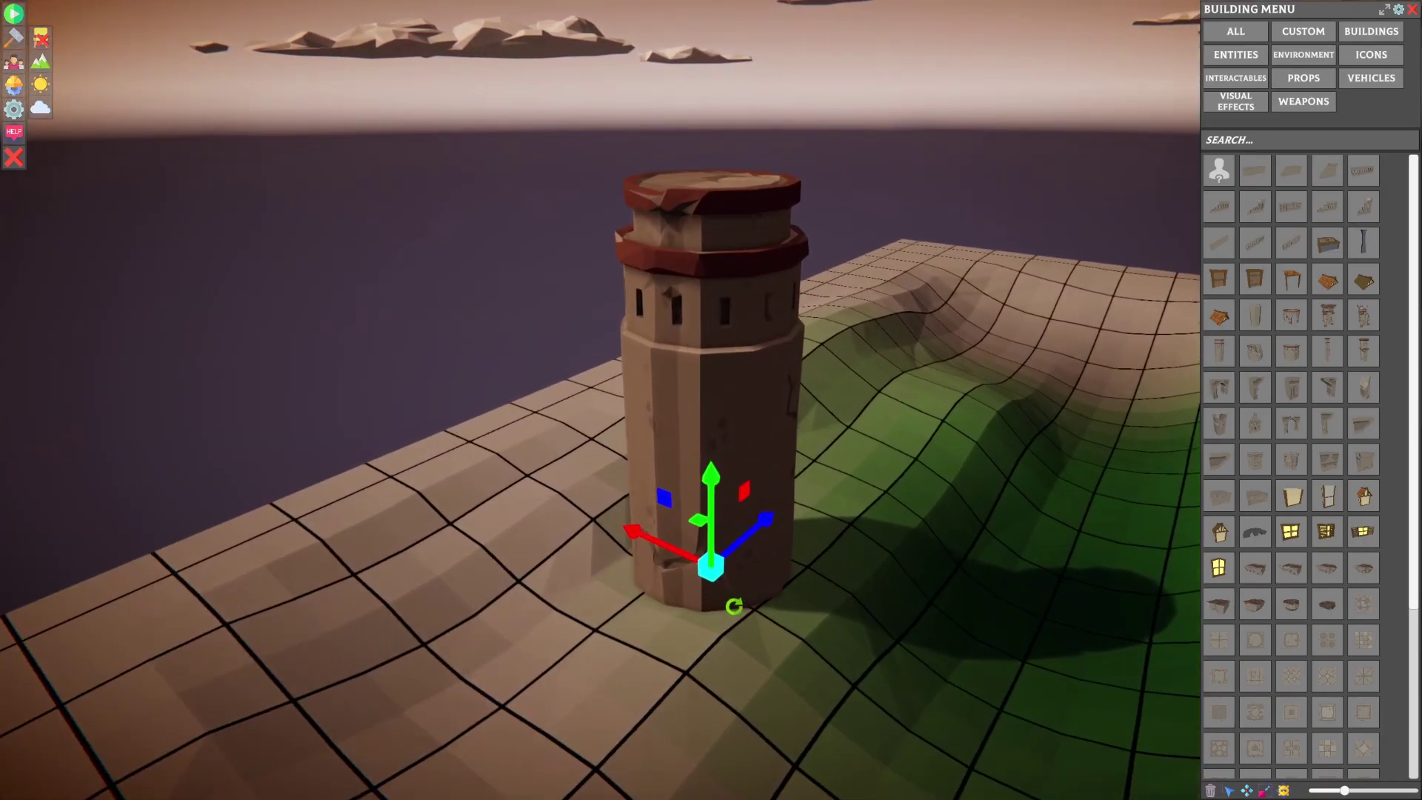
# Step: Try the move and scale gizmos on the tower and rotate it slightly around its vertical axis
pyautogui.moveTo(733, 606); pyautogui.dragTo(713, 527, button='middle')
pyautogui.moveTo(711, 522)
pyautogui.mouseDown()
pyautogui.moveTo(719, 454)
pyautogui.moveTo(723, 522)
pyautogui.moveTo(718, 414)
pyautogui.moveTo(720, 535)
pyautogui.mouseUp()
pyautogui.press('r')
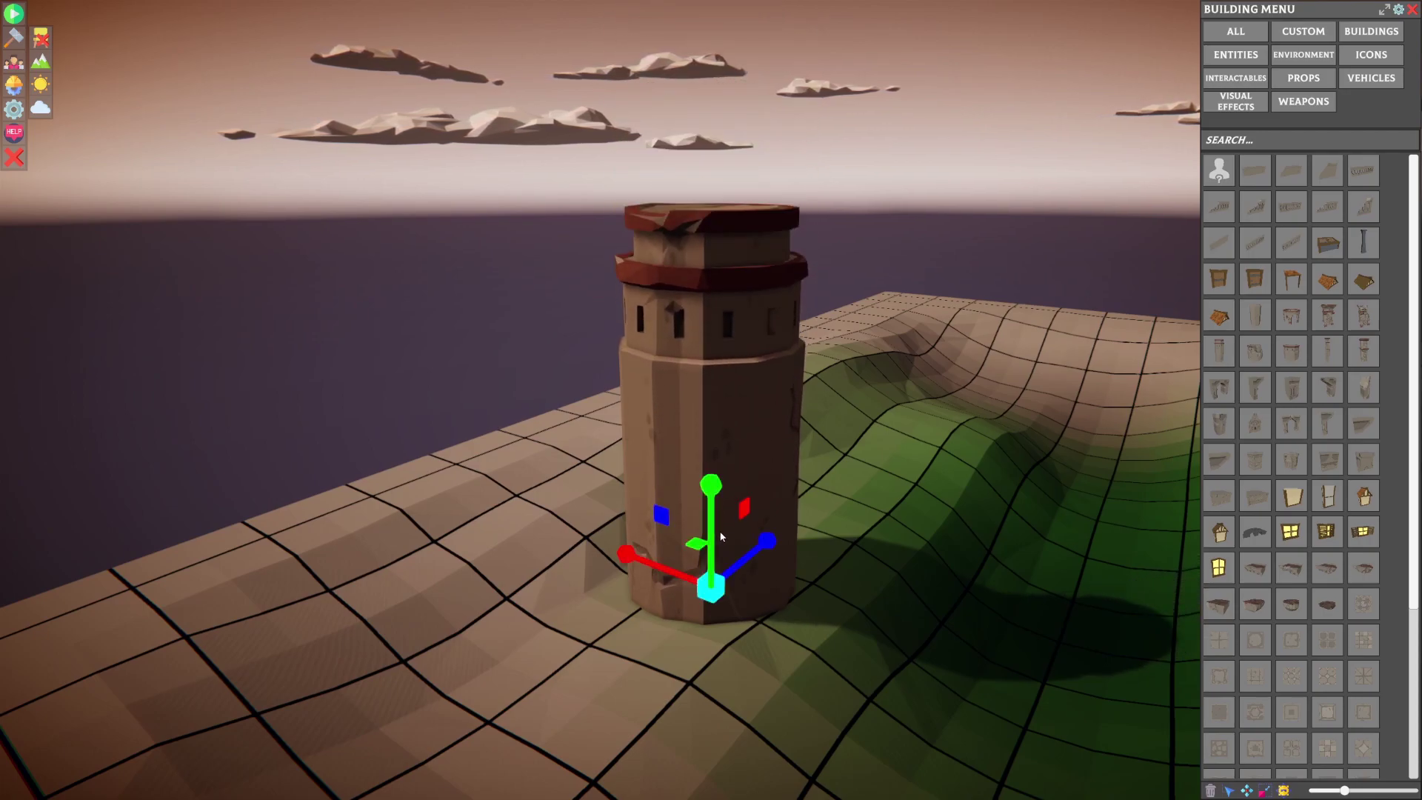
pyautogui.press('e')
pyautogui.moveTo(739, 616); pyautogui.dragTo(715, 616)
# Step: Cycle through the building tools, and switch the Building Menu to its horizontal layout and back to the vertical one
pyautogui.press('2')
pyautogui.press('3')
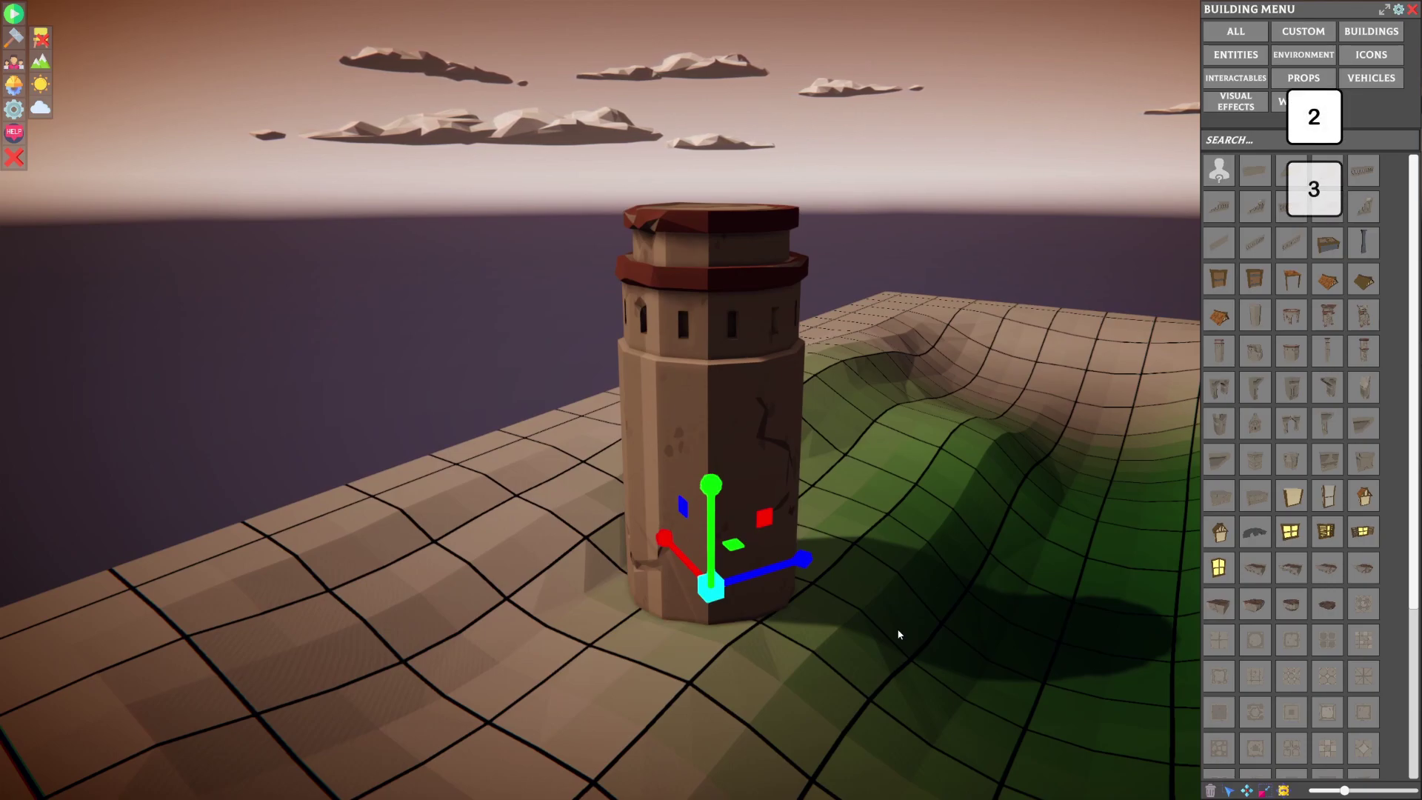
pyautogui.press('4')
pyautogui.press('1')
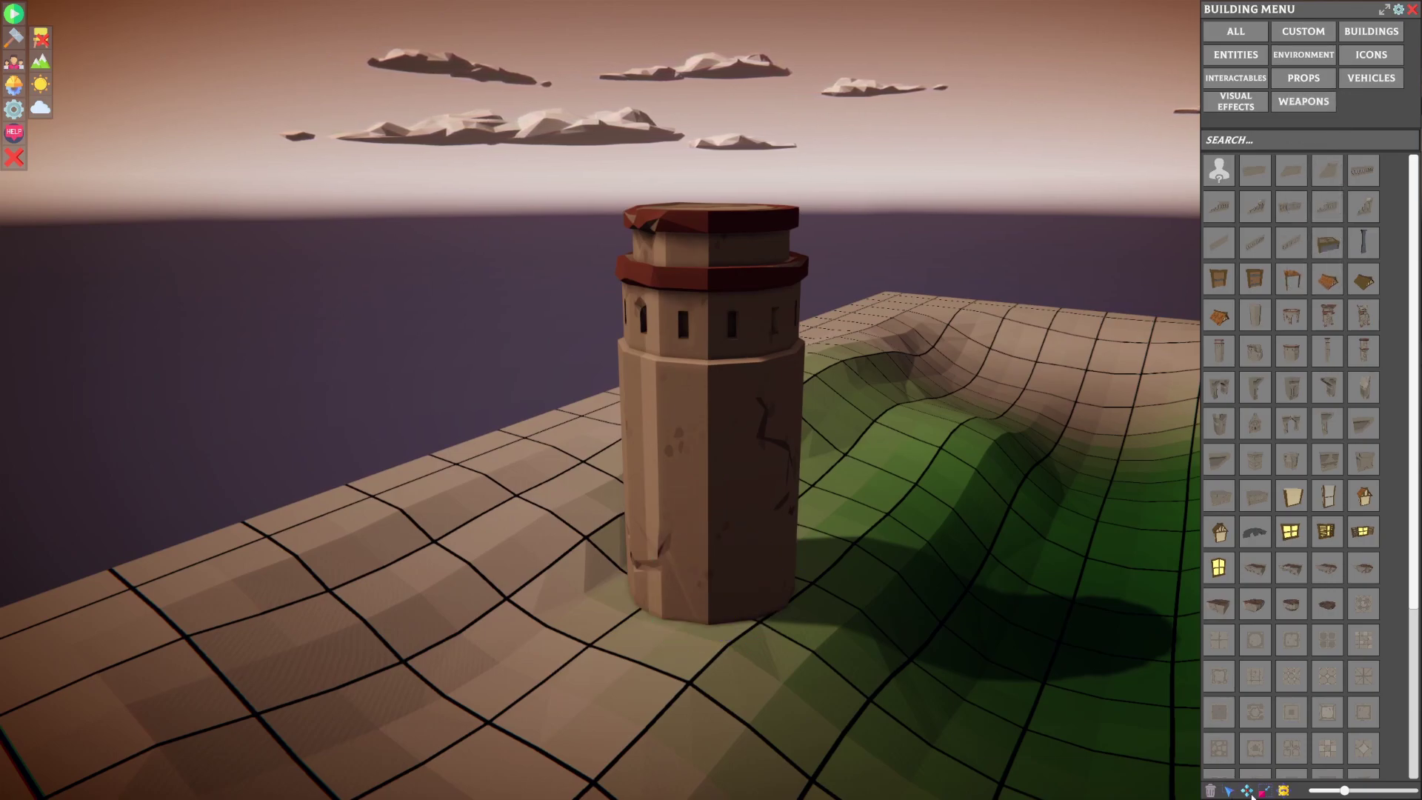
pyautogui.click(1384, 10)
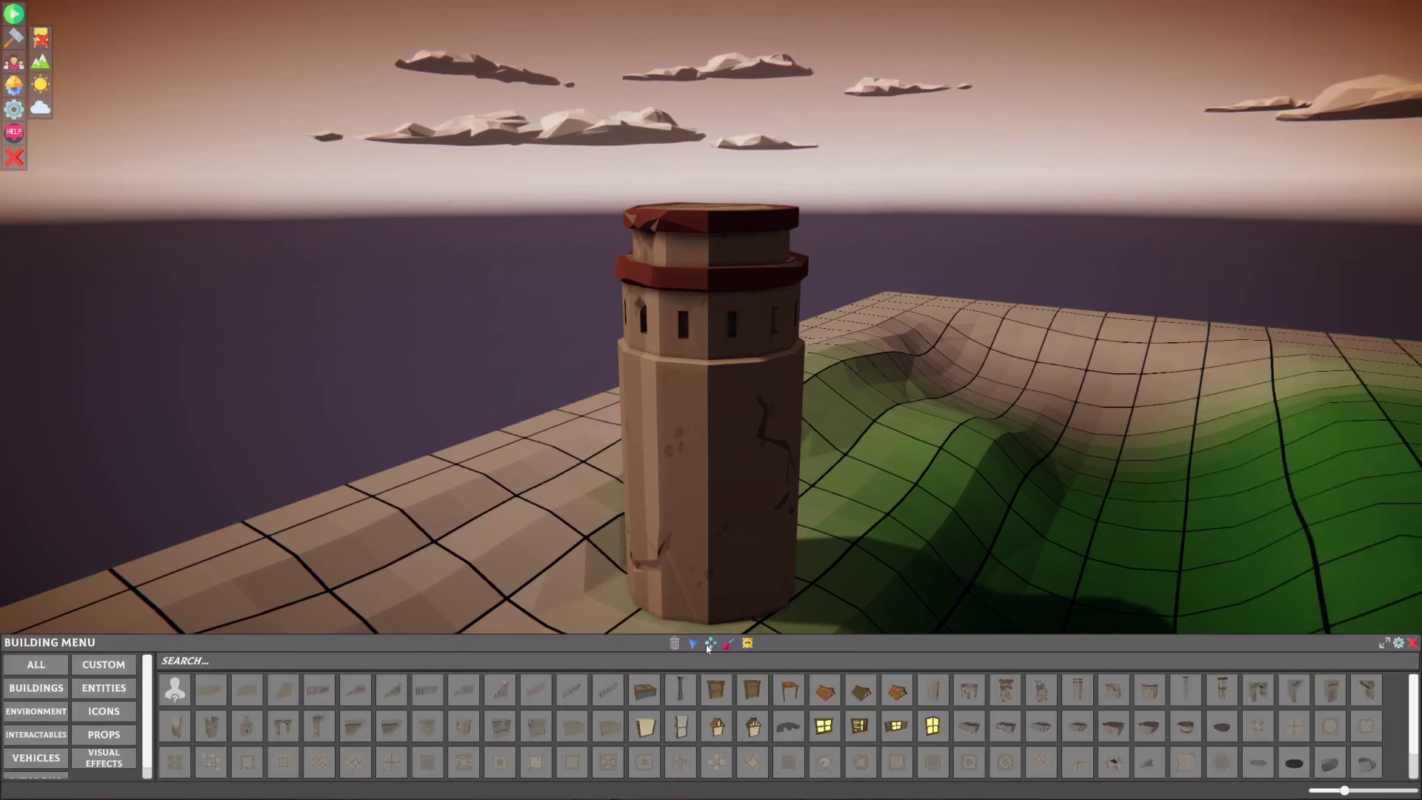
pyautogui.click(1383, 642)
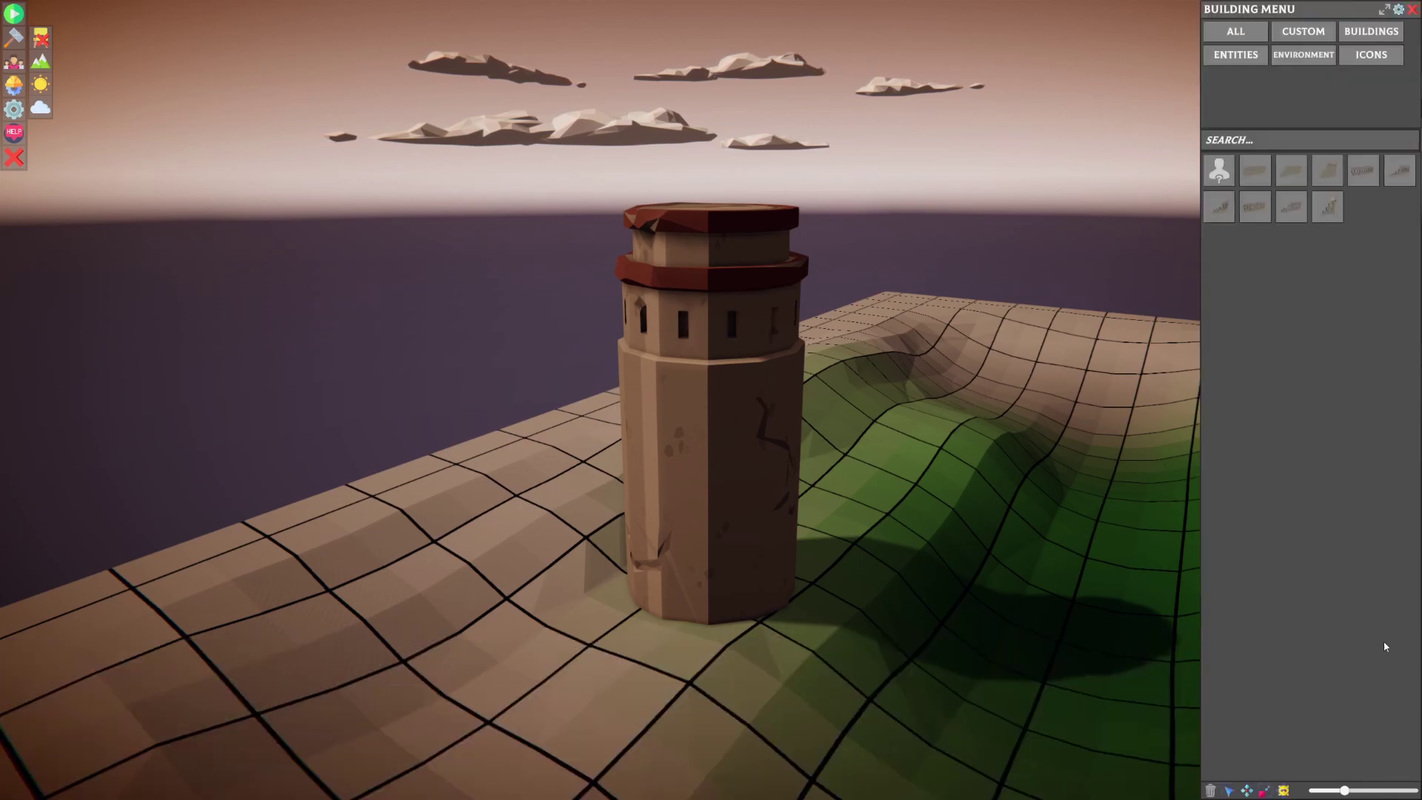
# Step: Reselect the tower, shift it with the move gizmo while checking it from several angles, and deselect it
pyautogui.moveTo(896, 553); pyautogui.dragTo(743, 564, button='middle')
pyautogui.click(731, 559)
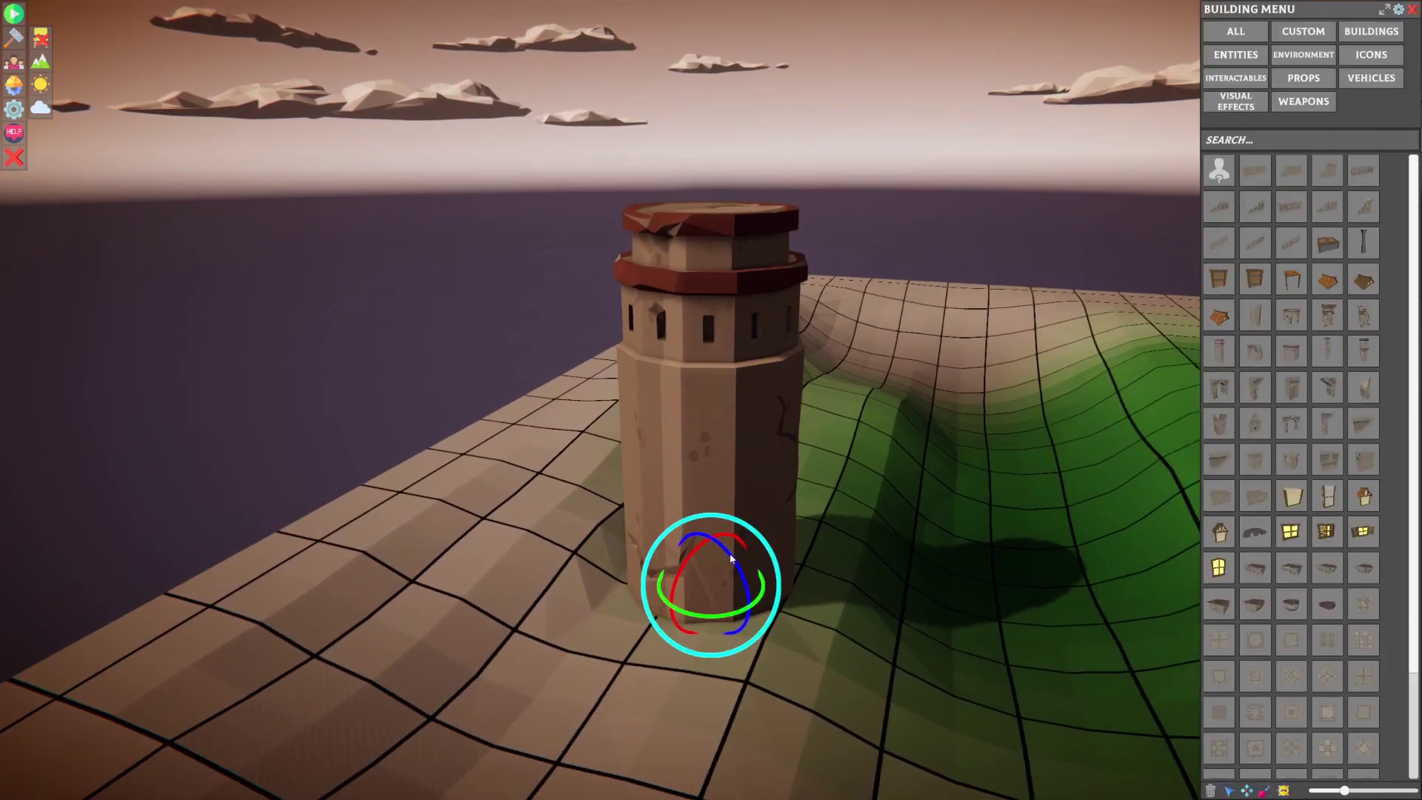
pyautogui.press('w')
pyautogui.press(']')
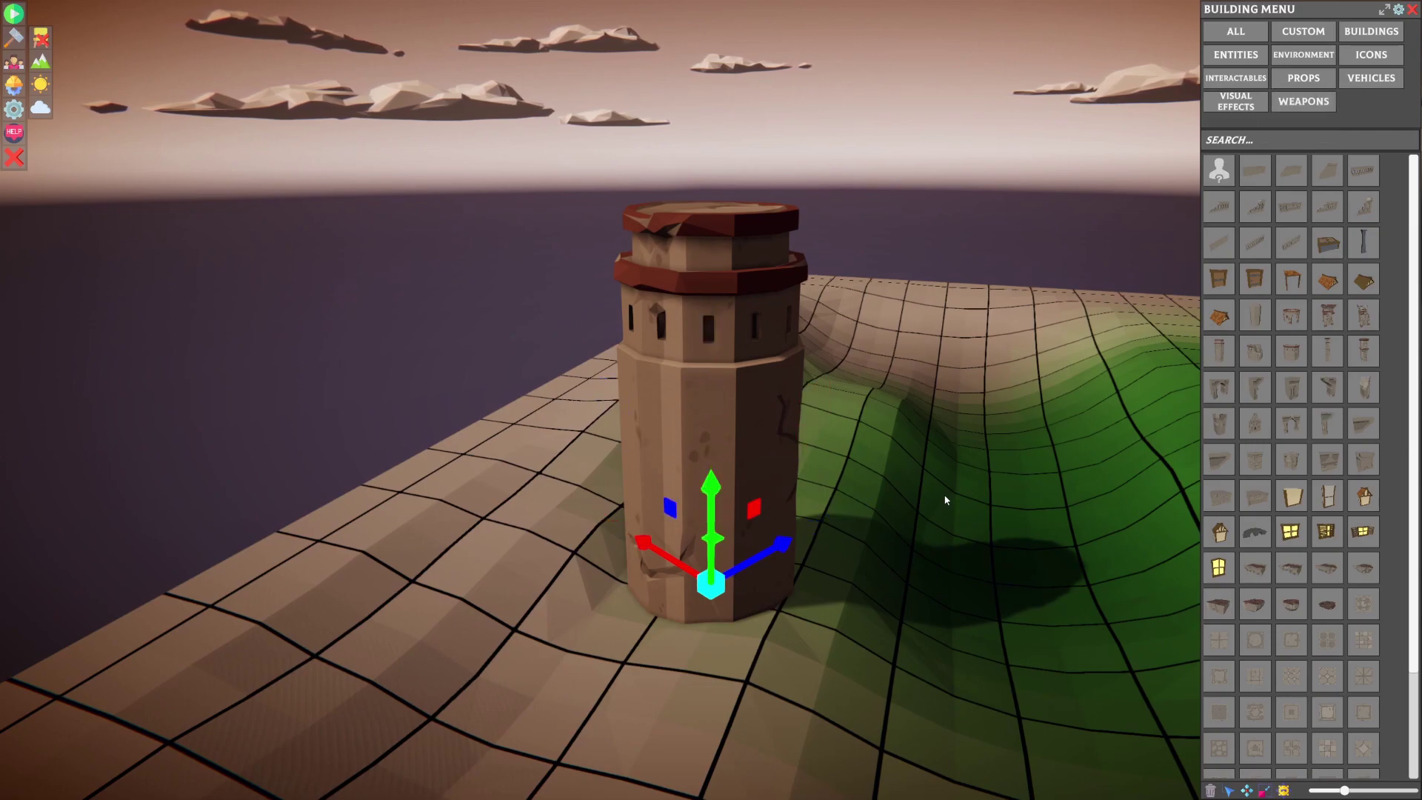
pyautogui.moveTo(943, 495); pyautogui.dragTo(655, 473, button='right')
pyautogui.moveTo(712, 498); pyautogui.dragTo(712, 548)
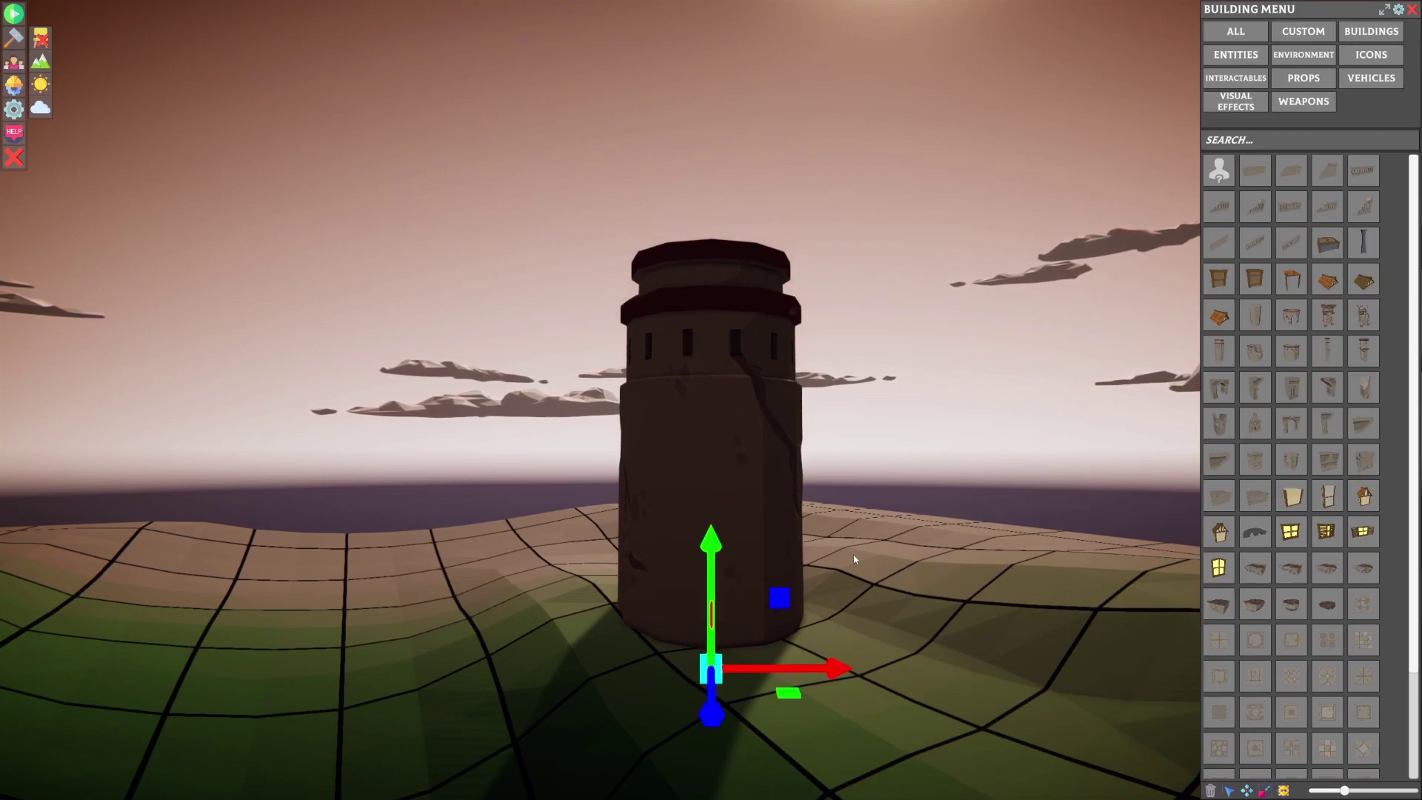
pyautogui.moveTo(853, 554); pyautogui.dragTo(660, 590, button='right')
pyautogui.moveTo(660, 595); pyautogui.dragTo(634, 567)
pyautogui.click(875, 553)
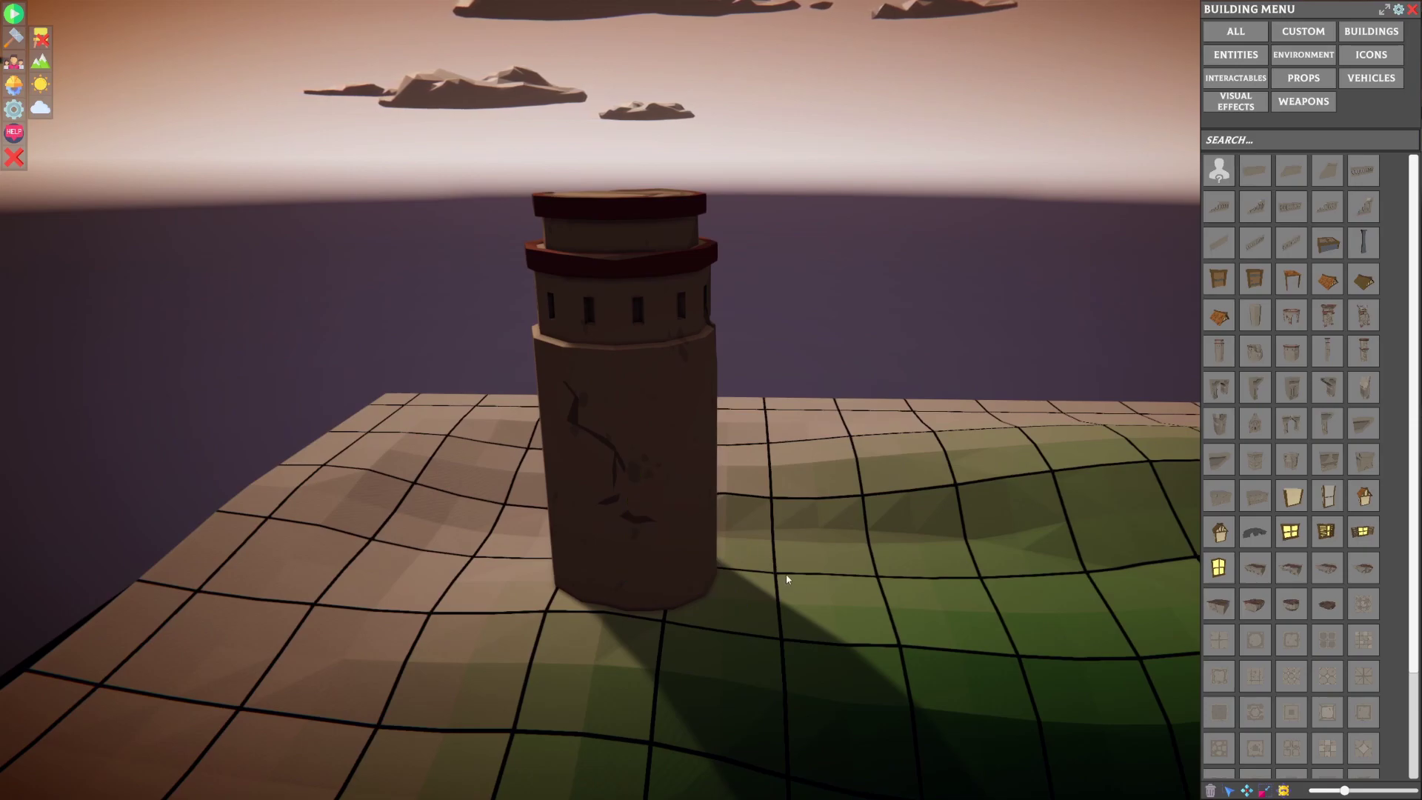
# Step: Delete the tower from the map and place a blank custom token on the terrain where it stood
pyautogui.moveTo(787, 579); pyautogui.dragTo(379, 450, button='right')
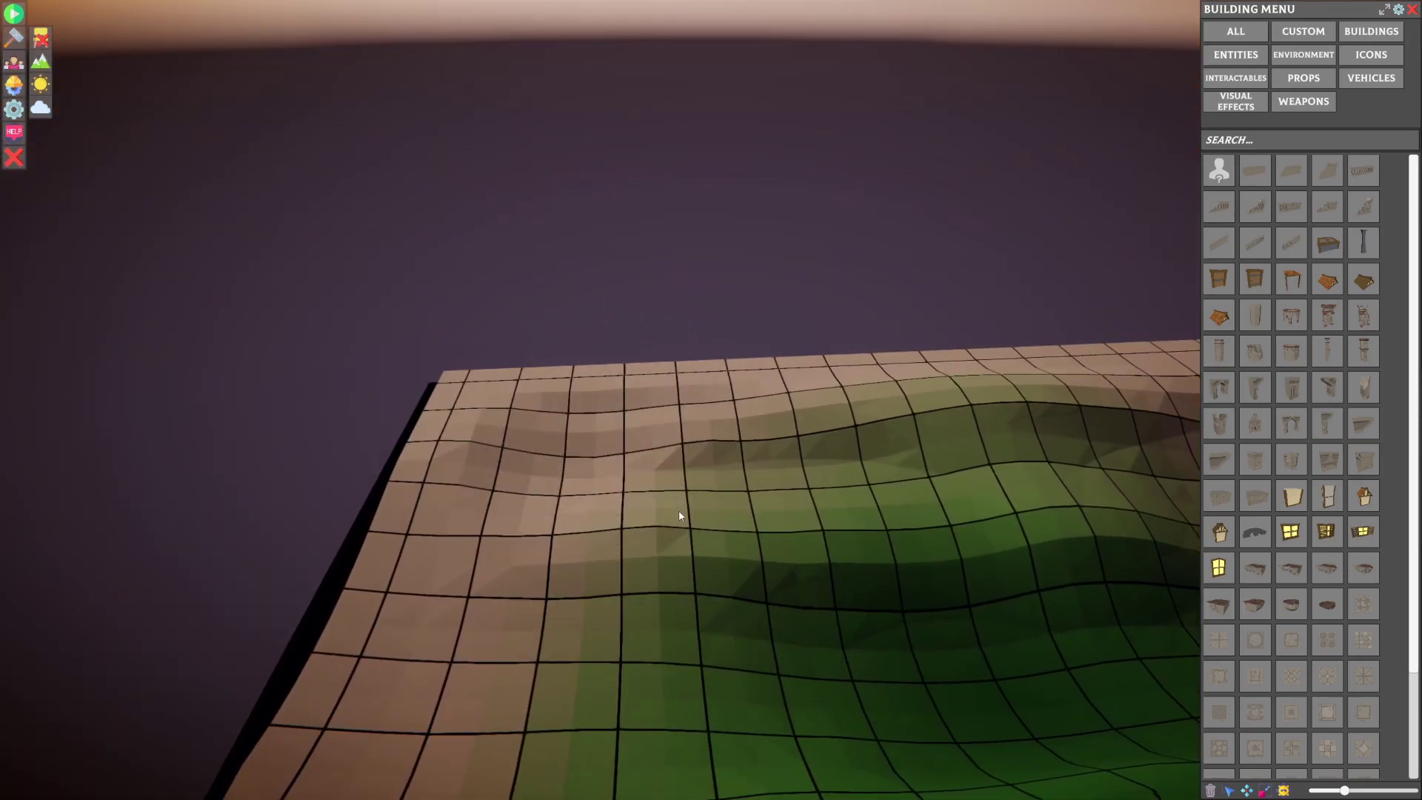
pyautogui.click(679, 512)
pyautogui.press('Delete')
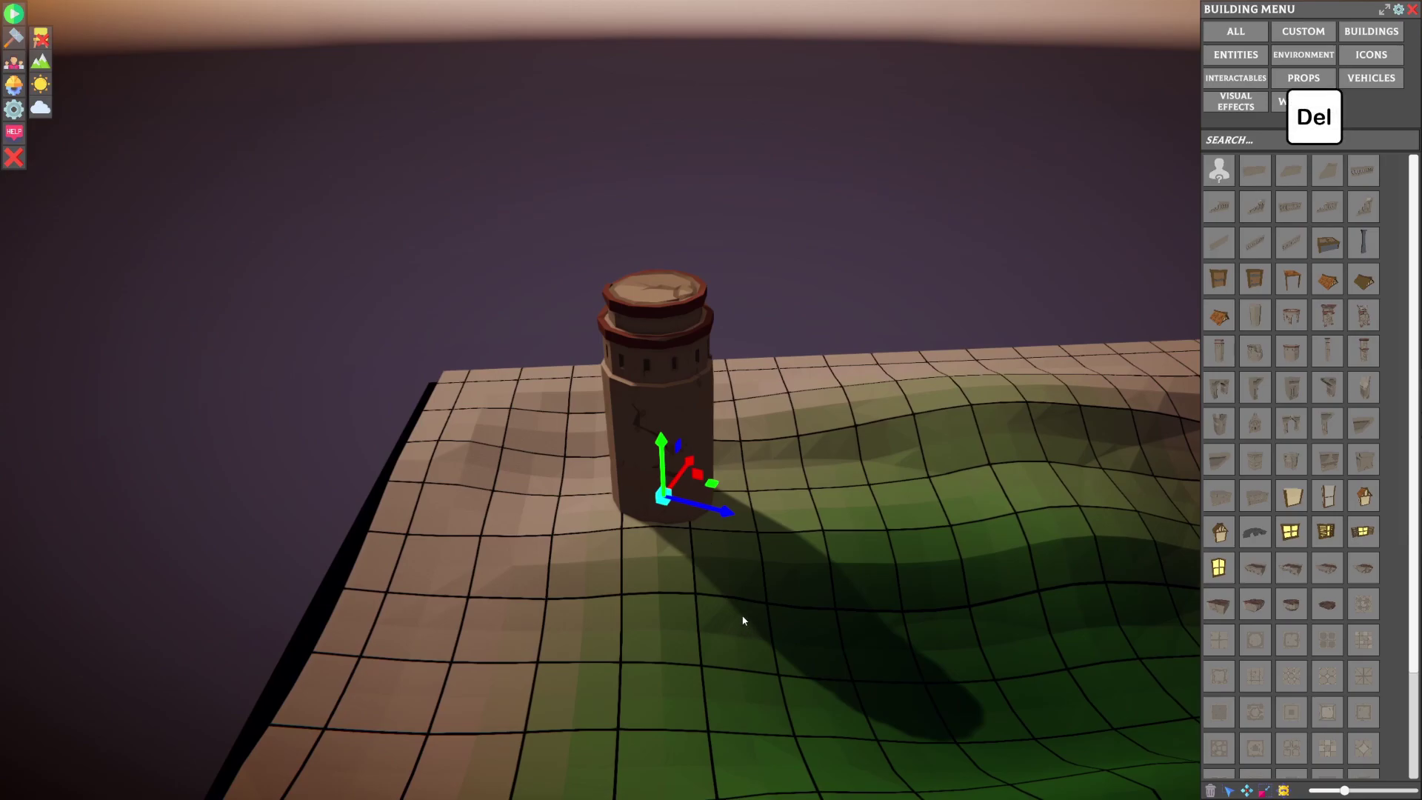
pyautogui.click(672, 519)
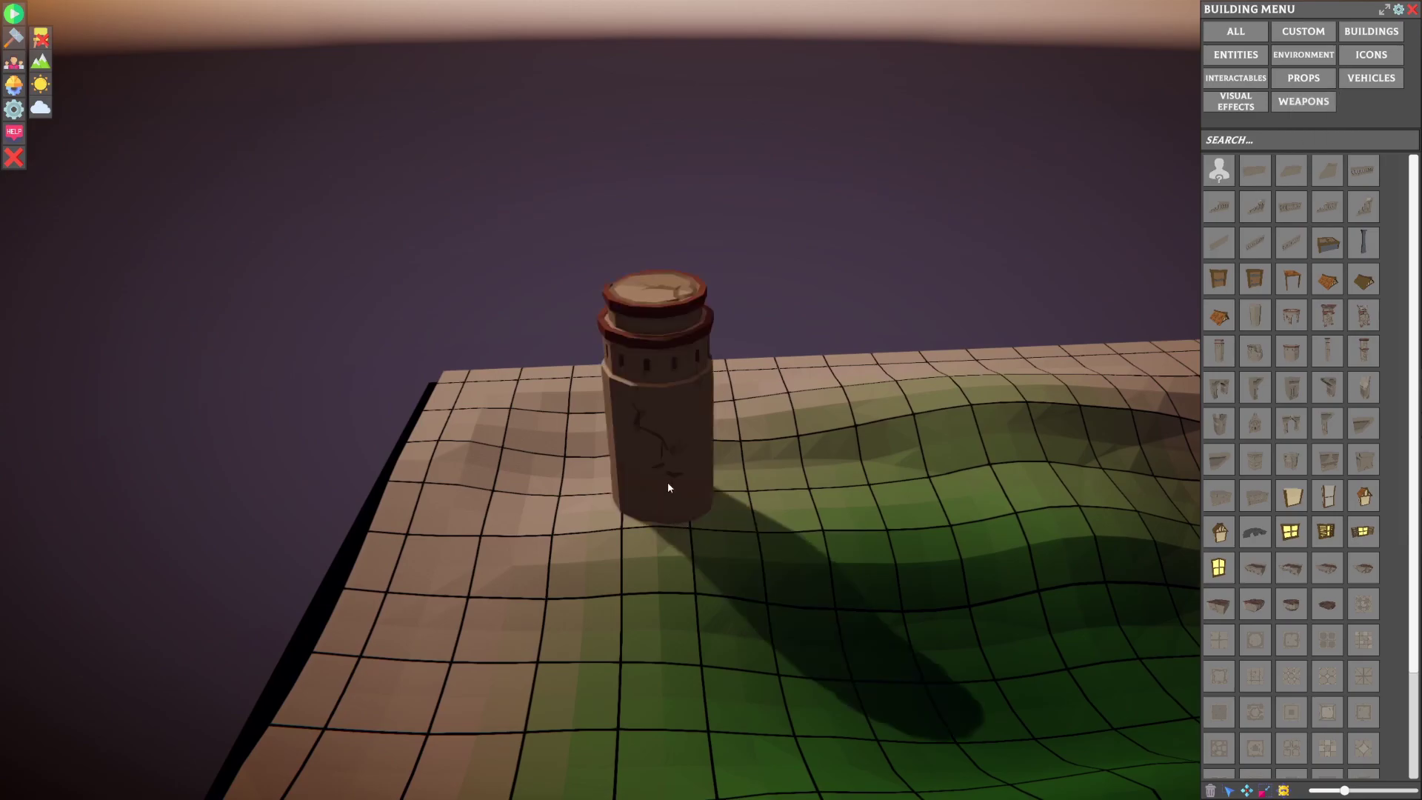
pyautogui.moveTo(668, 481); pyautogui.dragTo(1188, 796)
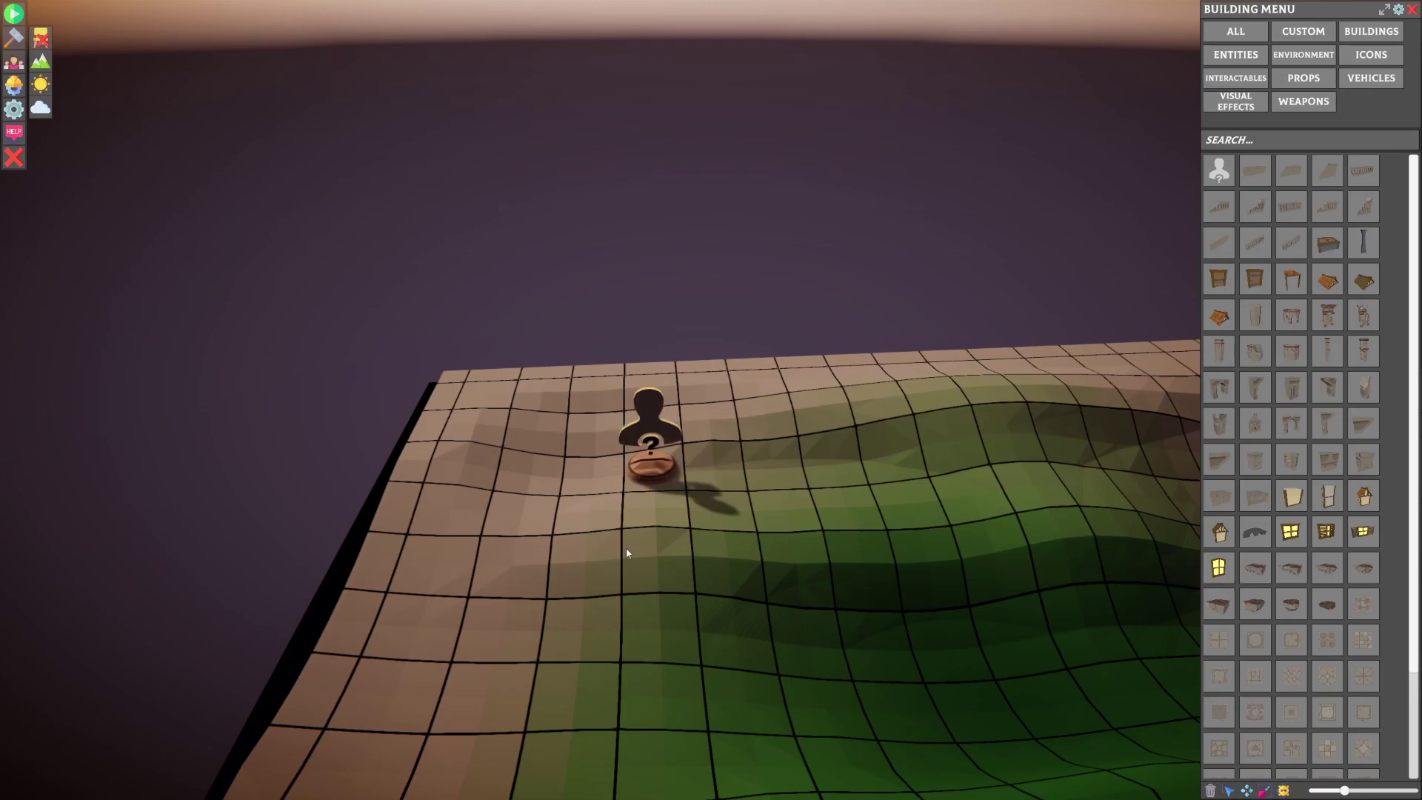
# Step: Import Barnaby.png as the custom image of the blank token
pyautogui.moveTo(626, 553); pyautogui.dragTo(951, 519, button='middle')
pyautogui.scroll(2, 864, 603)
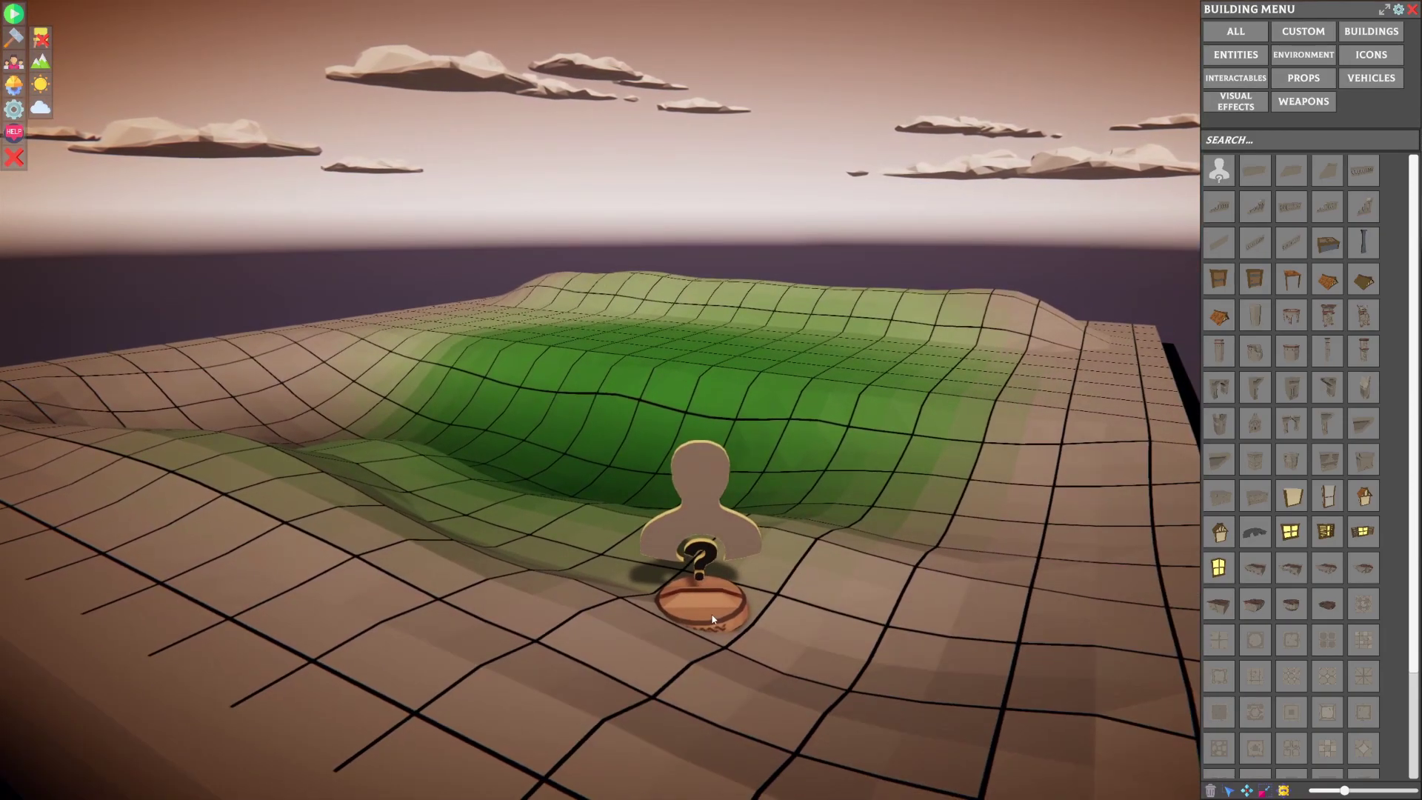
pyautogui.click(713, 619)
pyautogui.click(508, 656)
pyautogui.doubleClick(508, 197)
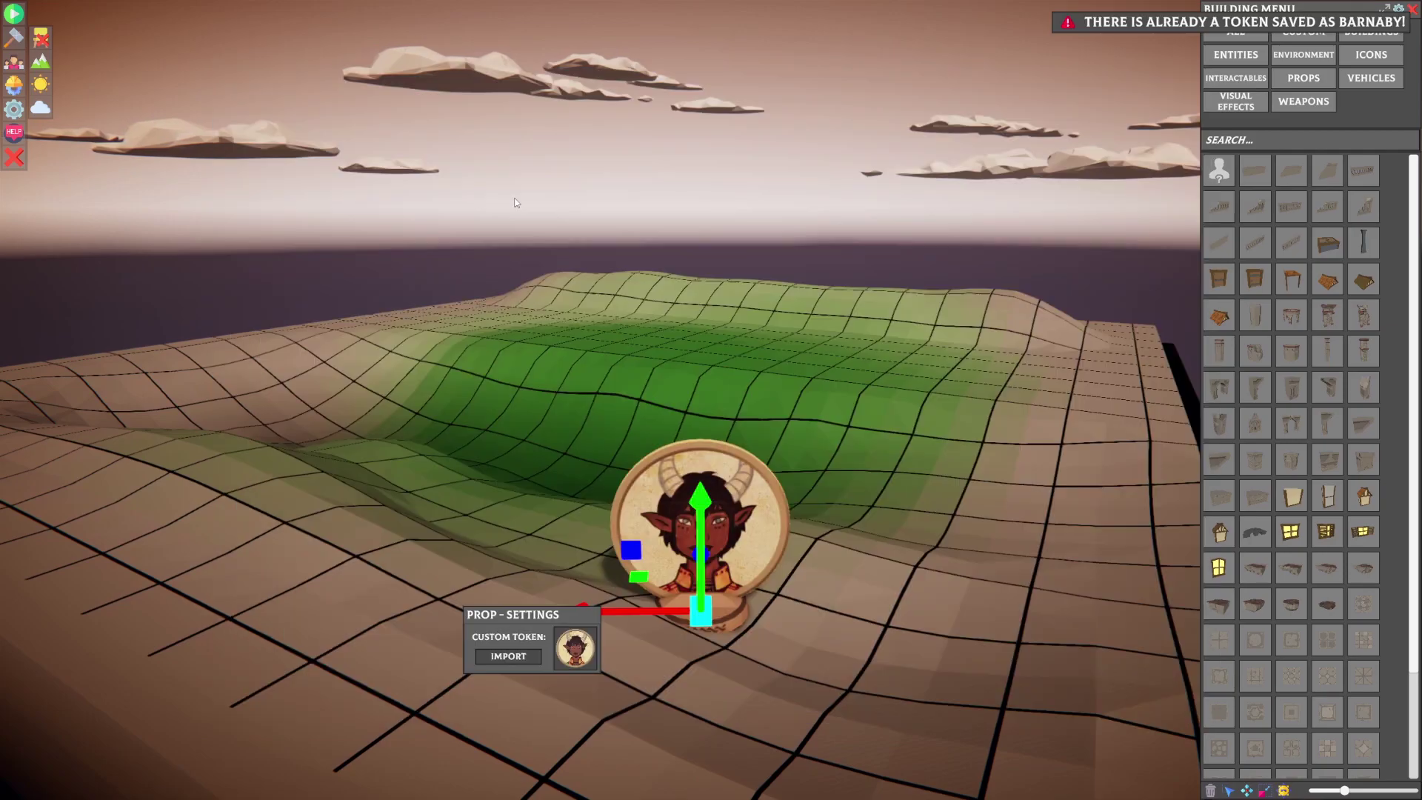
pyautogui.click(830, 619)
# Step: Place a second custom token beside the portrait token and import Hot.png as its image
pyautogui.click(1218, 171)
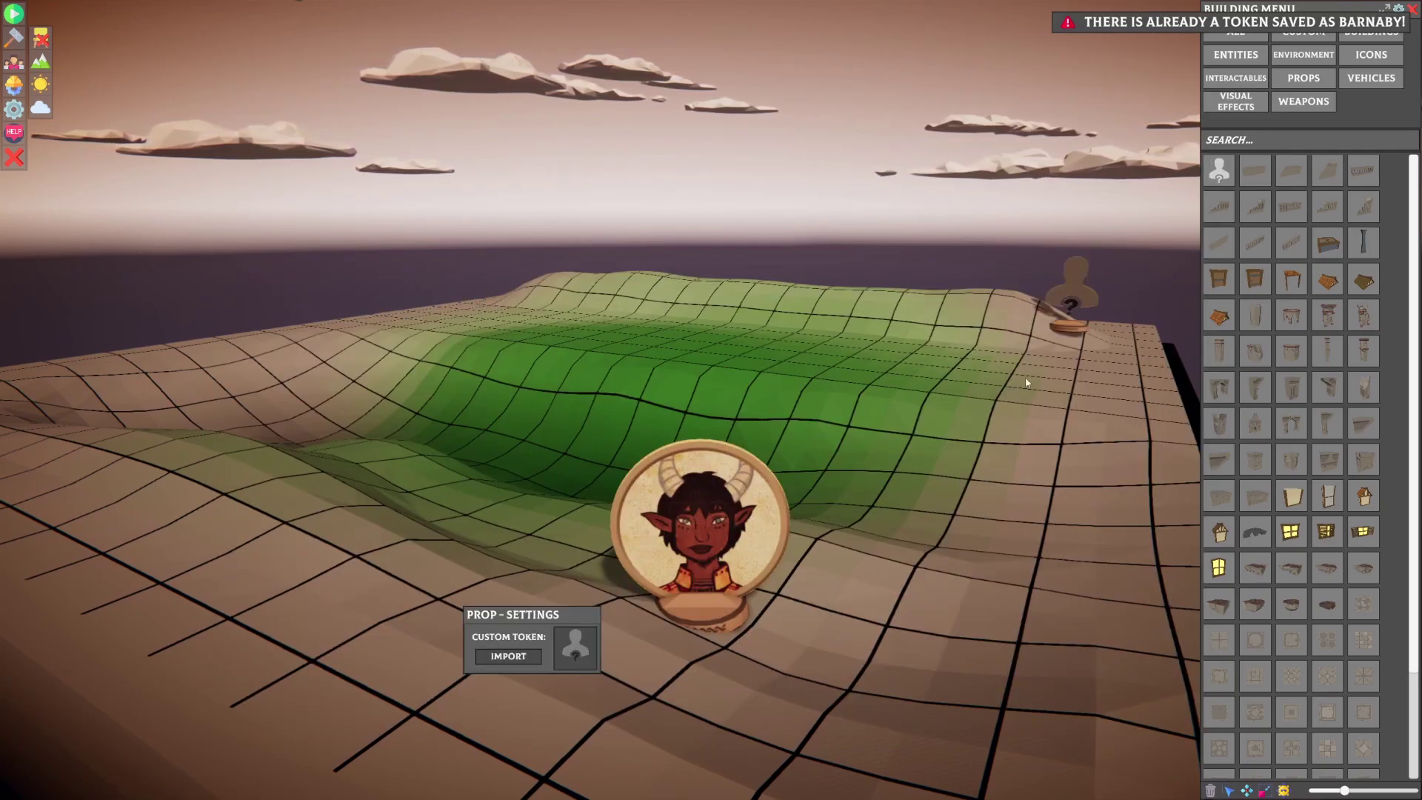
pyautogui.click(845, 650)
pyautogui.click(508, 656)
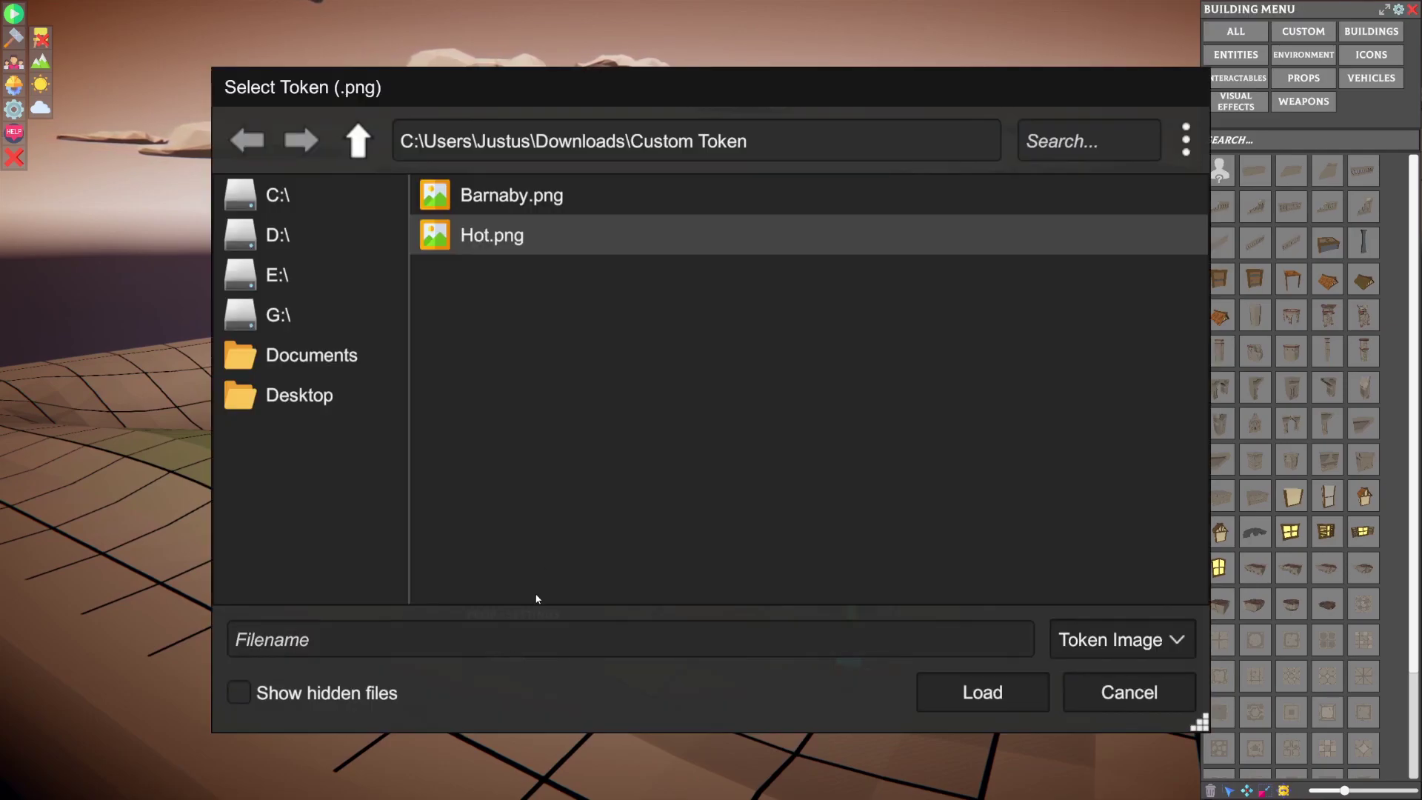
pyautogui.click(532, 238)
pyautogui.click(533, 241)
pyautogui.click(973, 698)
# Step: Show only the custom assets in the Building Menu and look at the two tokens from another angle
pyautogui.moveTo(974, 699); pyautogui.dragTo(991, 684, button='right')
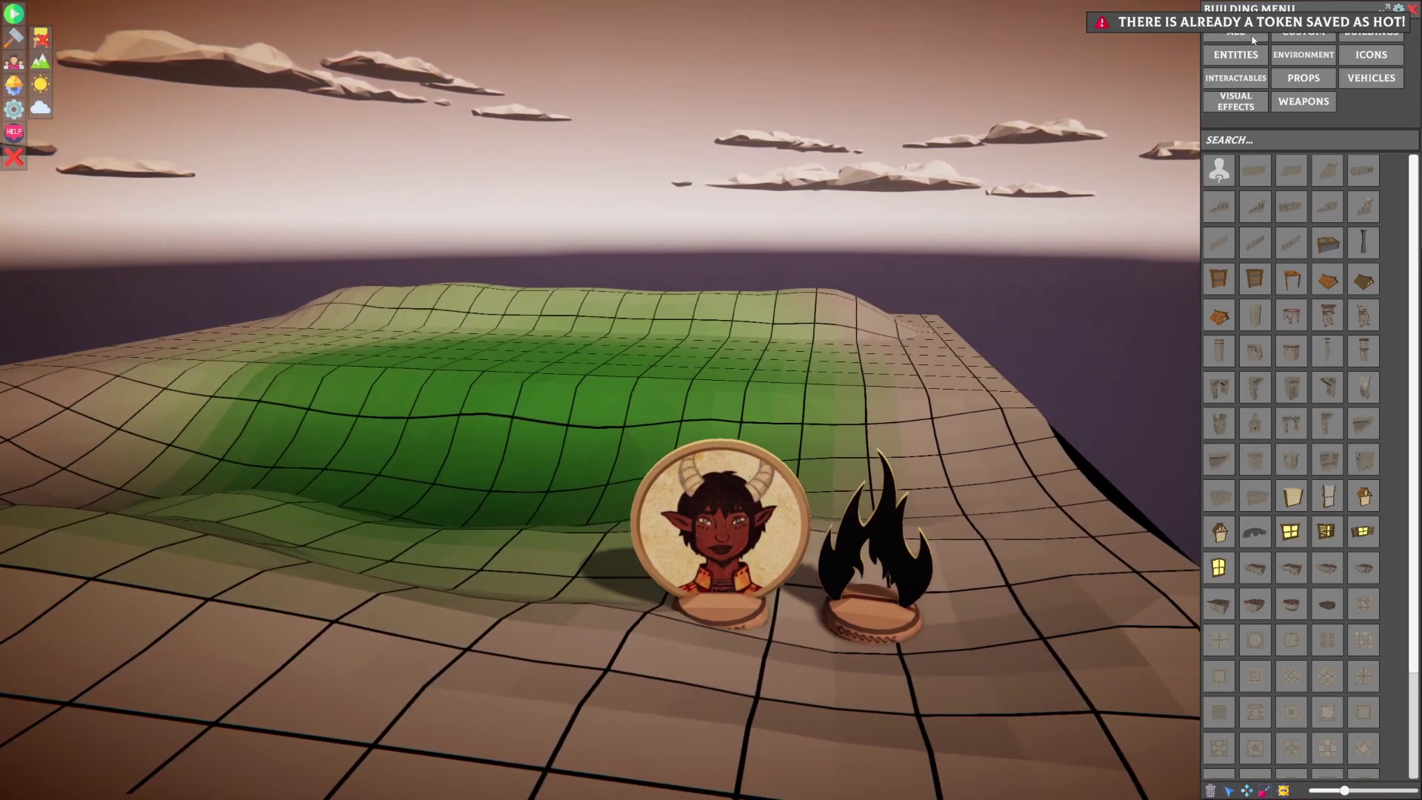
pyautogui.click(1300, 35)
pyautogui.moveTo(987, 571); pyautogui.dragTo(944, 582, button='right')
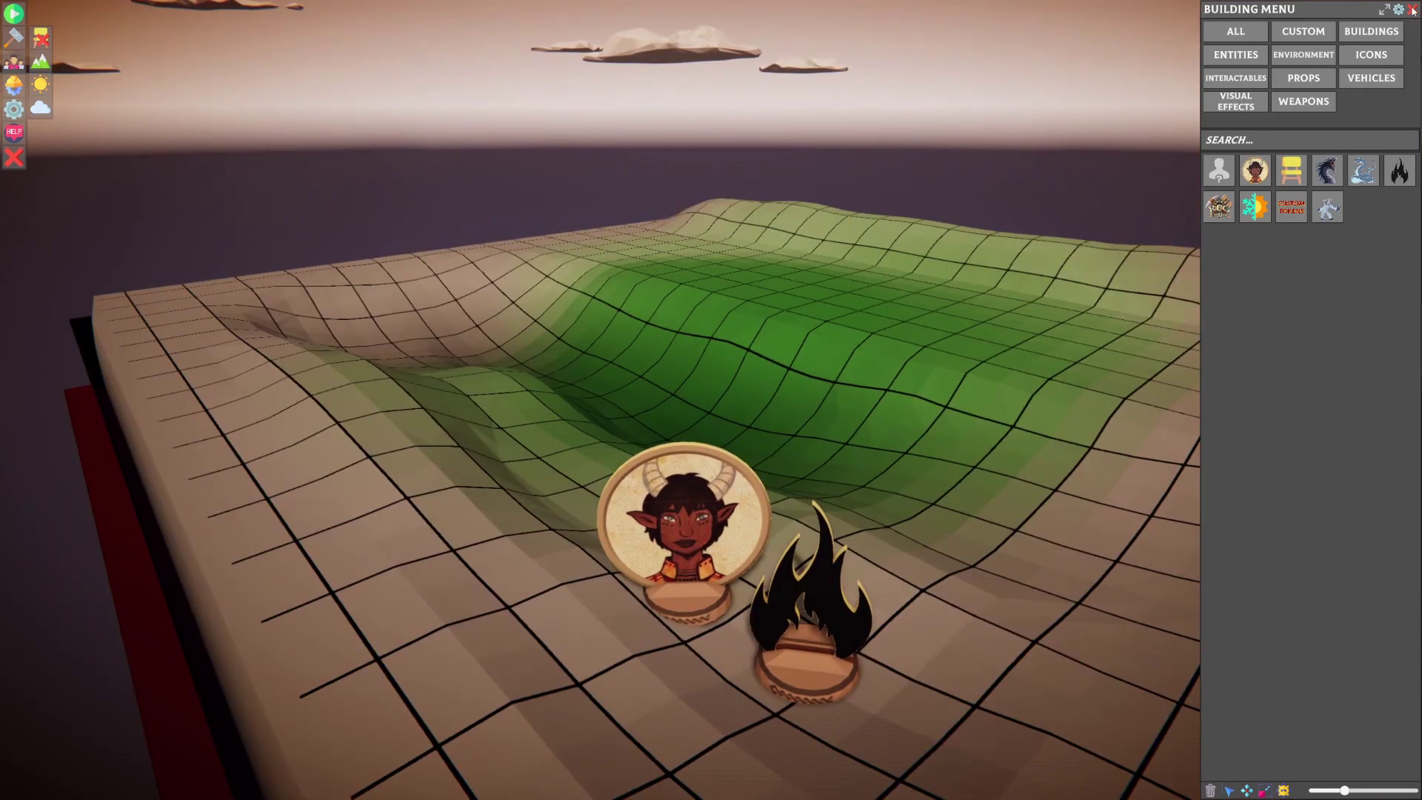
# Step: Save the EXAMPLE map, capture the current view as its thumbnail in the Map Menu and save it again
pyautogui.click(1412, 10)
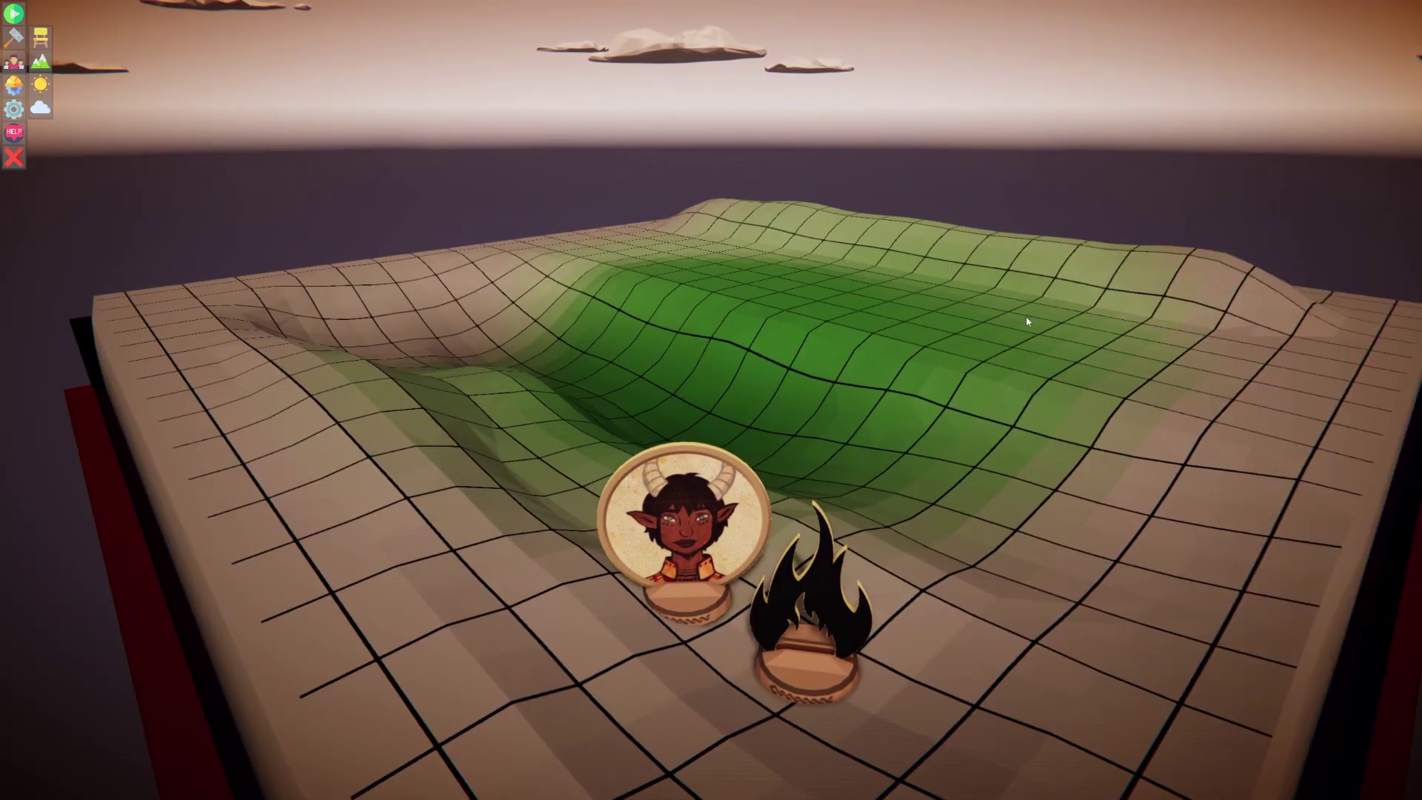
pyautogui.hotkey('ctrl', 's')
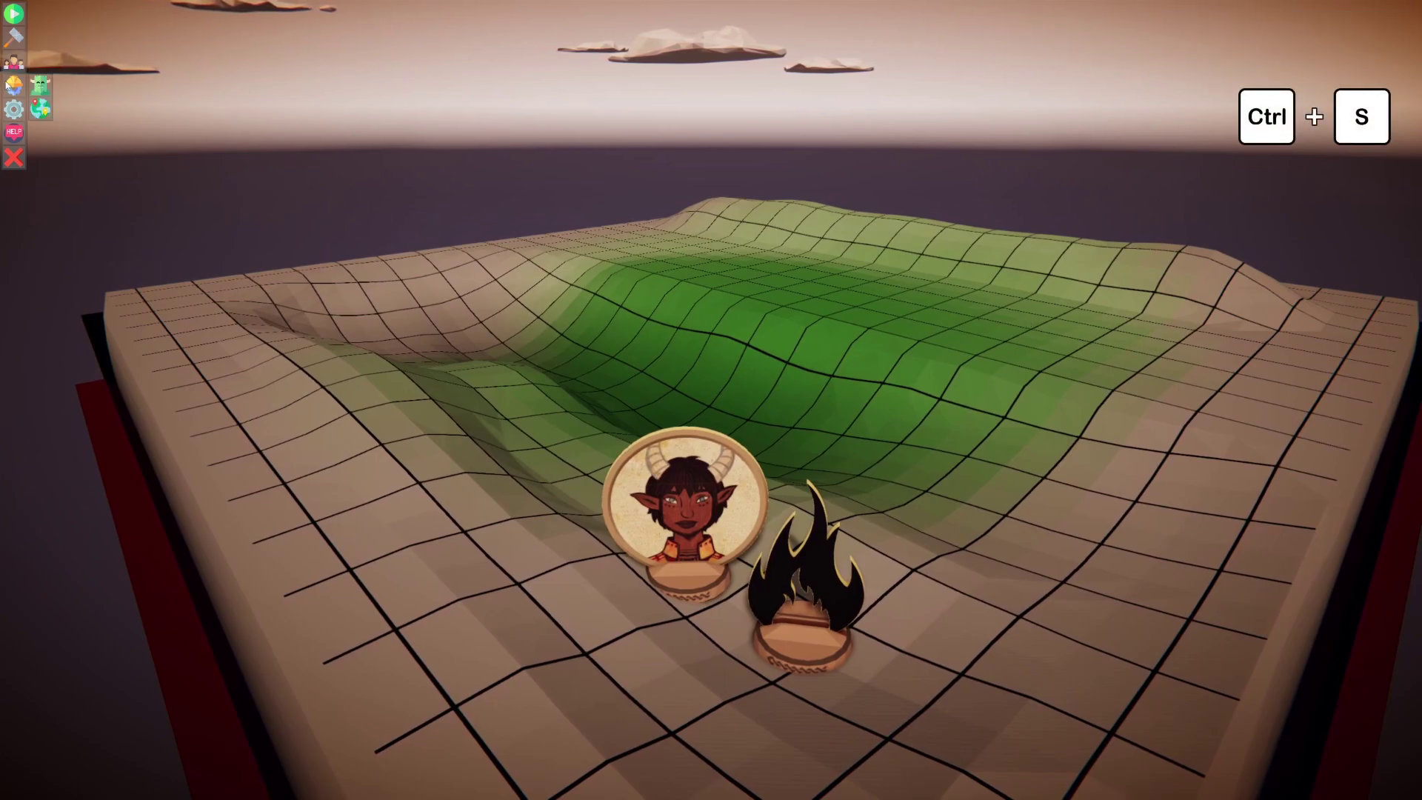
pyautogui.click(44, 113)
pyautogui.moveTo(154, 179); pyautogui.dragTo(290, 202)
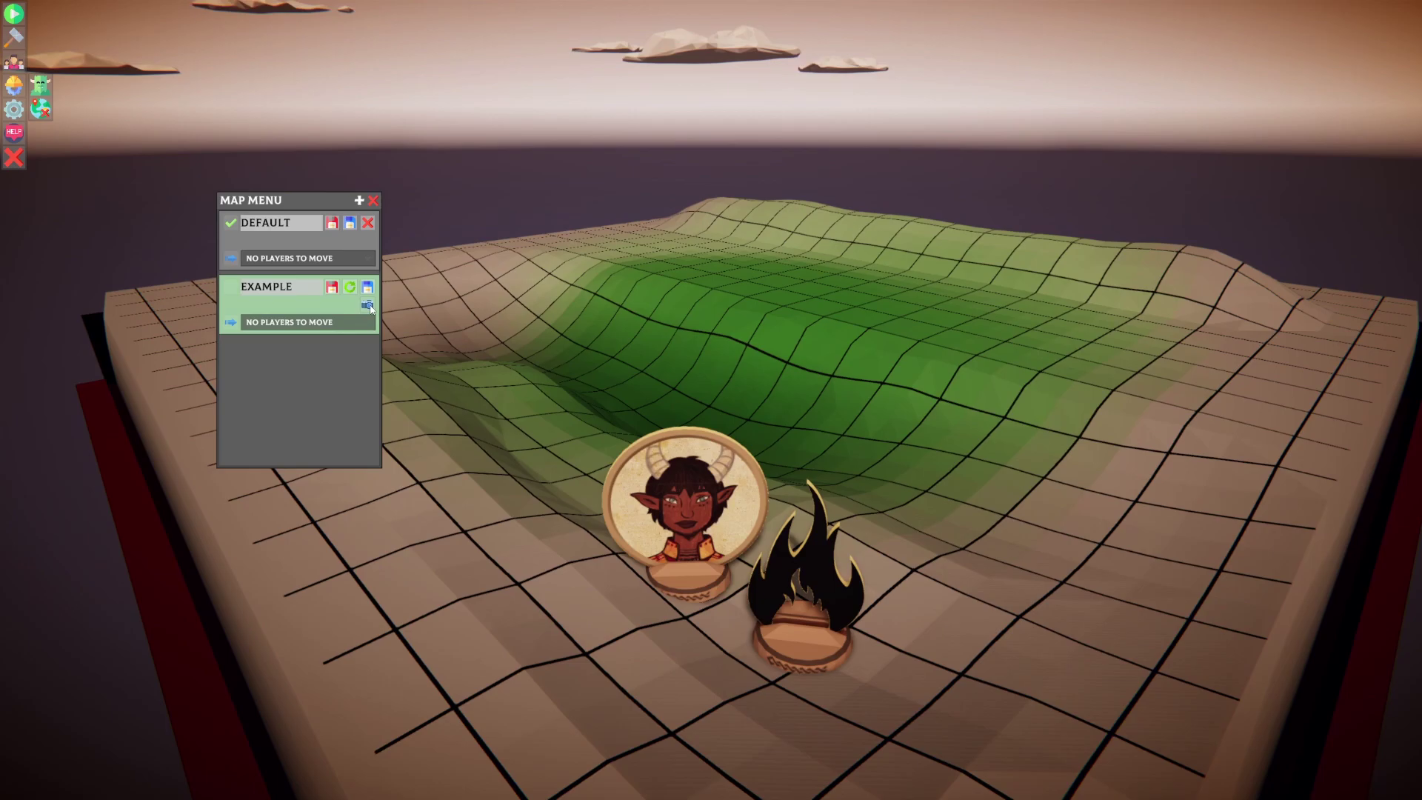
pyautogui.click(369, 306)
pyautogui.click(370, 290)
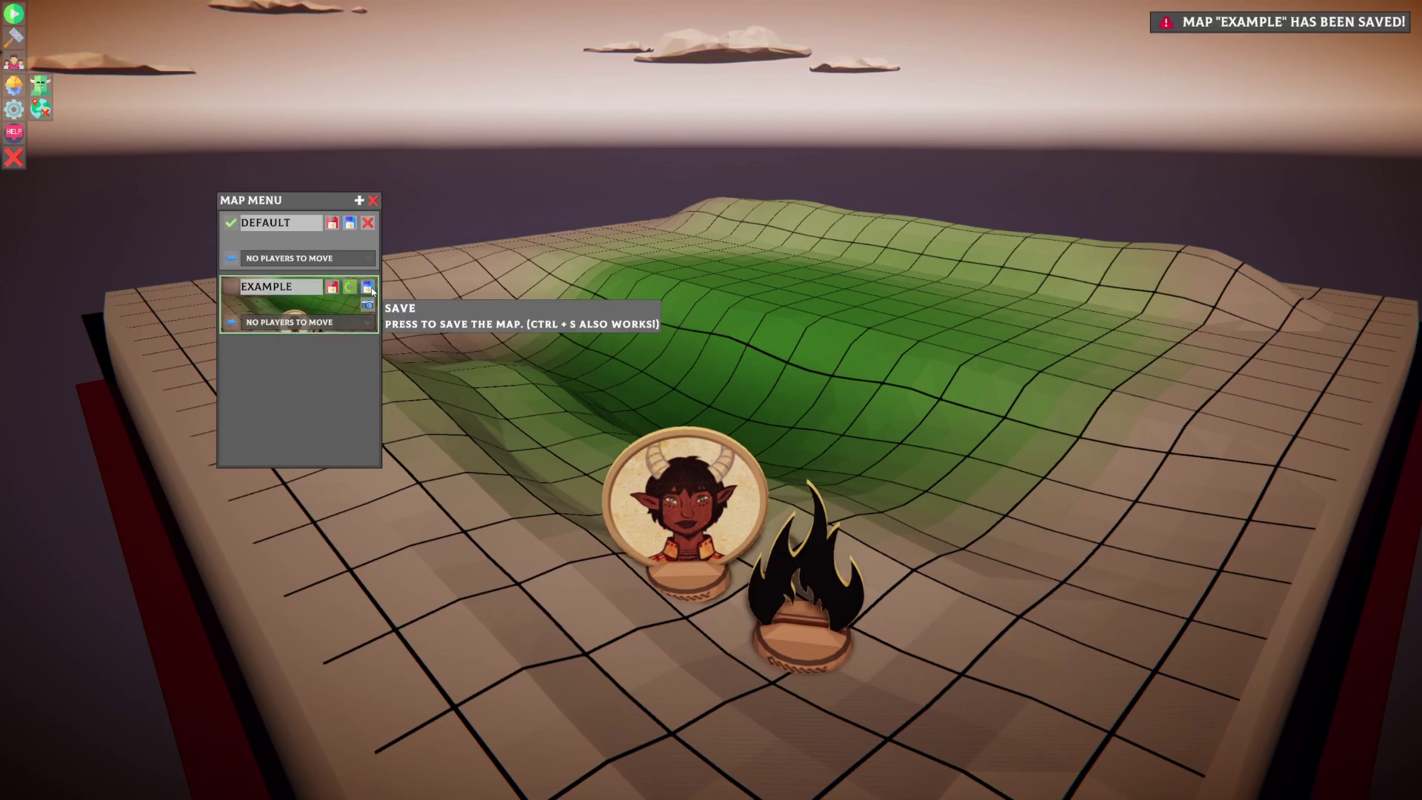
pyautogui.click(373, 202)
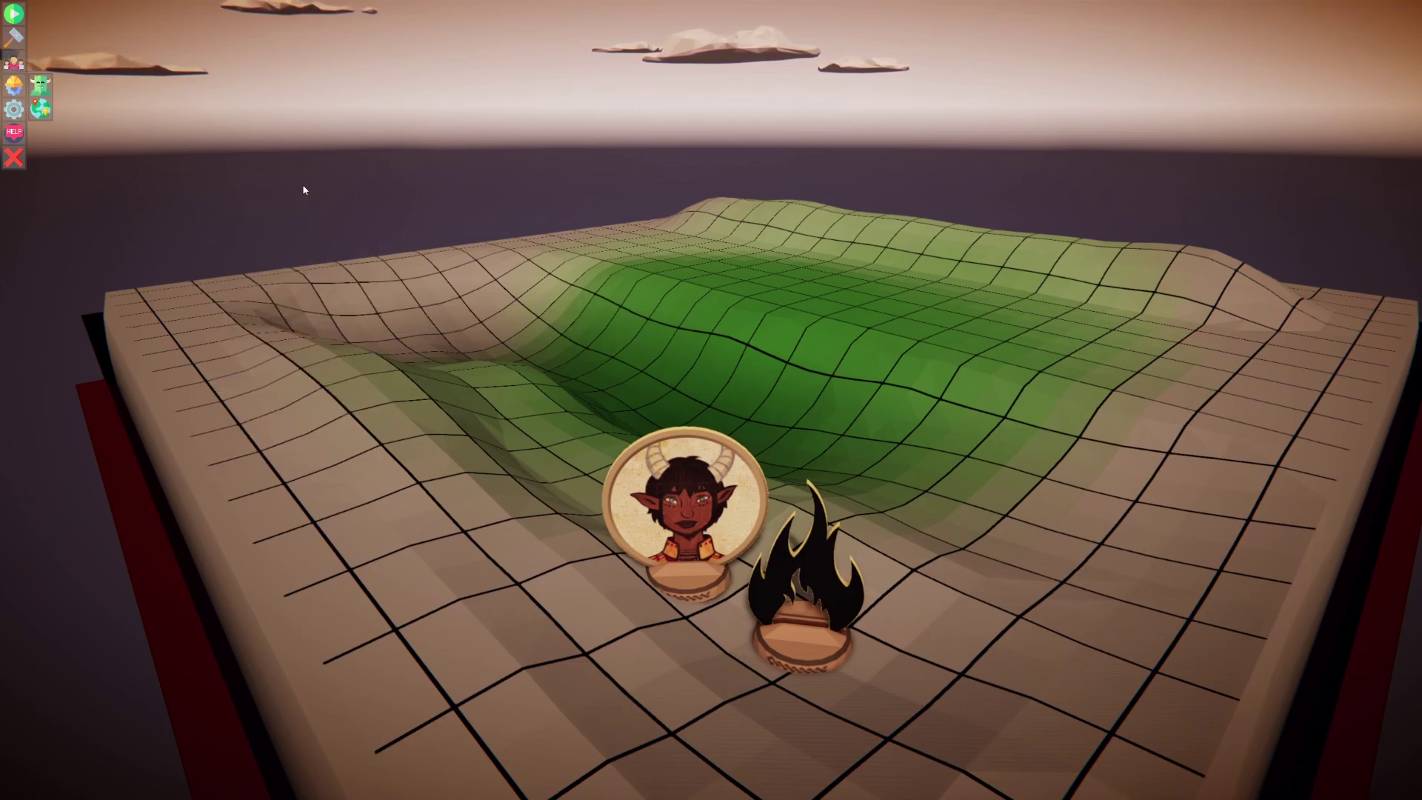
# Step: Copy the horned portrait token and paste the duplicate onto the terrain near the map's edge
pyautogui.click(41, 37)
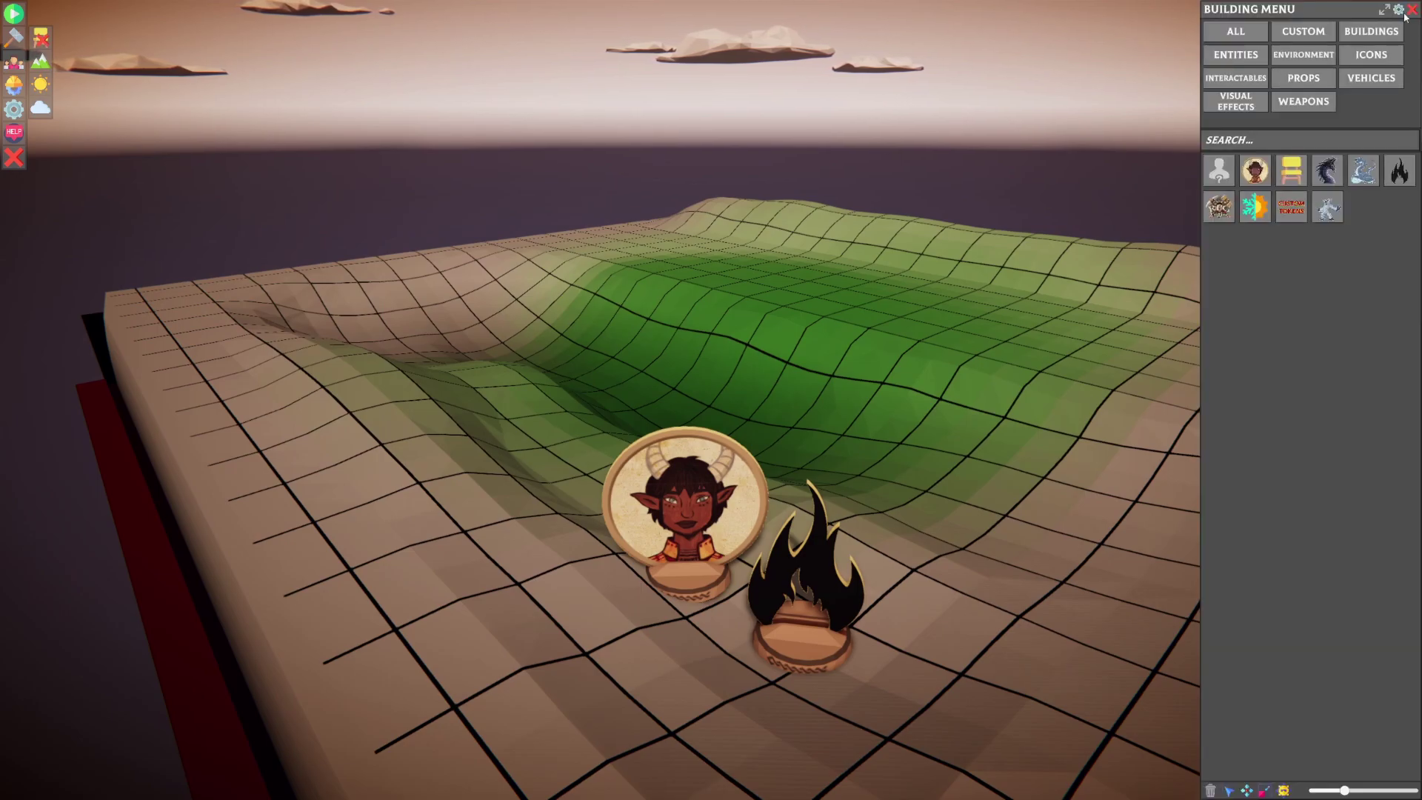
pyautogui.click(695, 533)
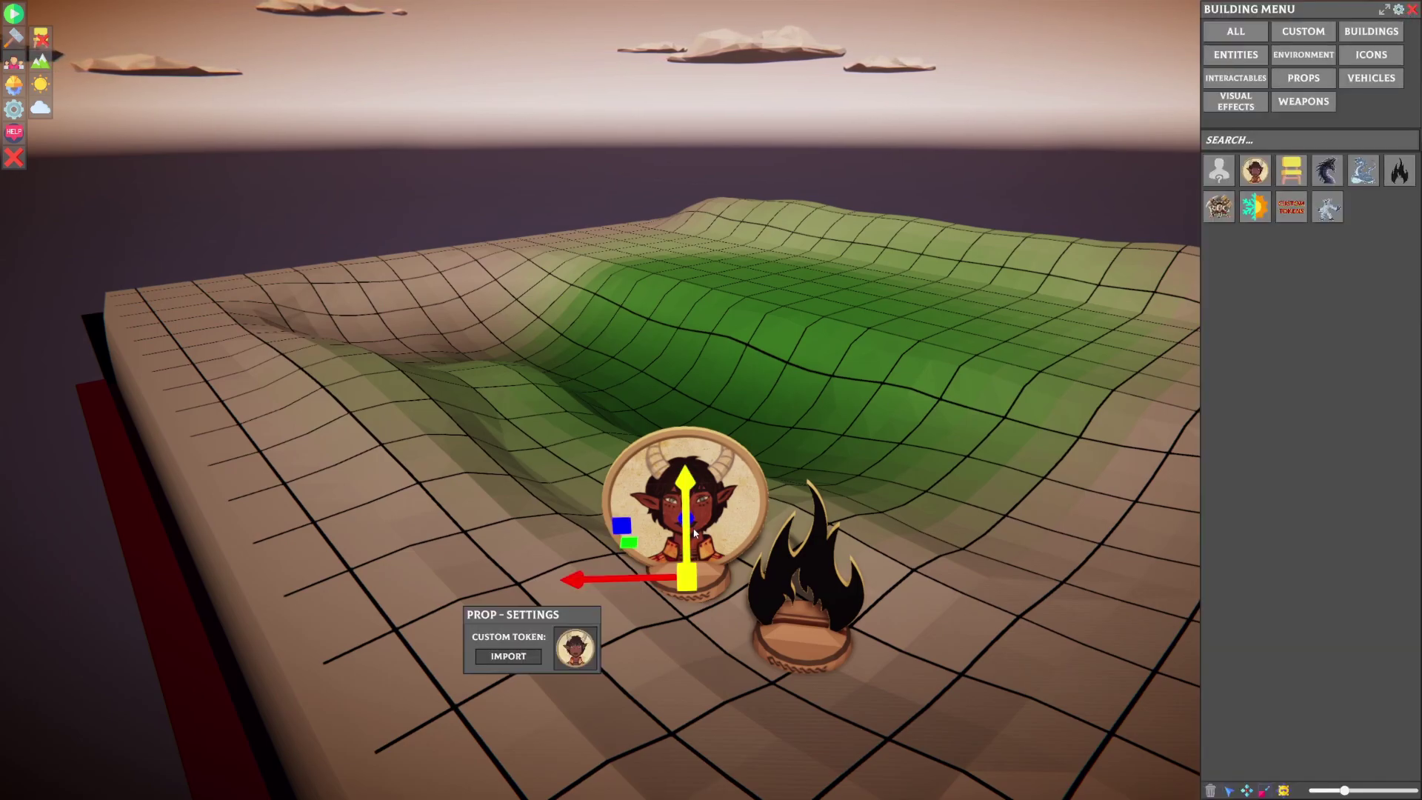
pyautogui.click(509, 521)
pyautogui.hotkey('ctrl', 'c')
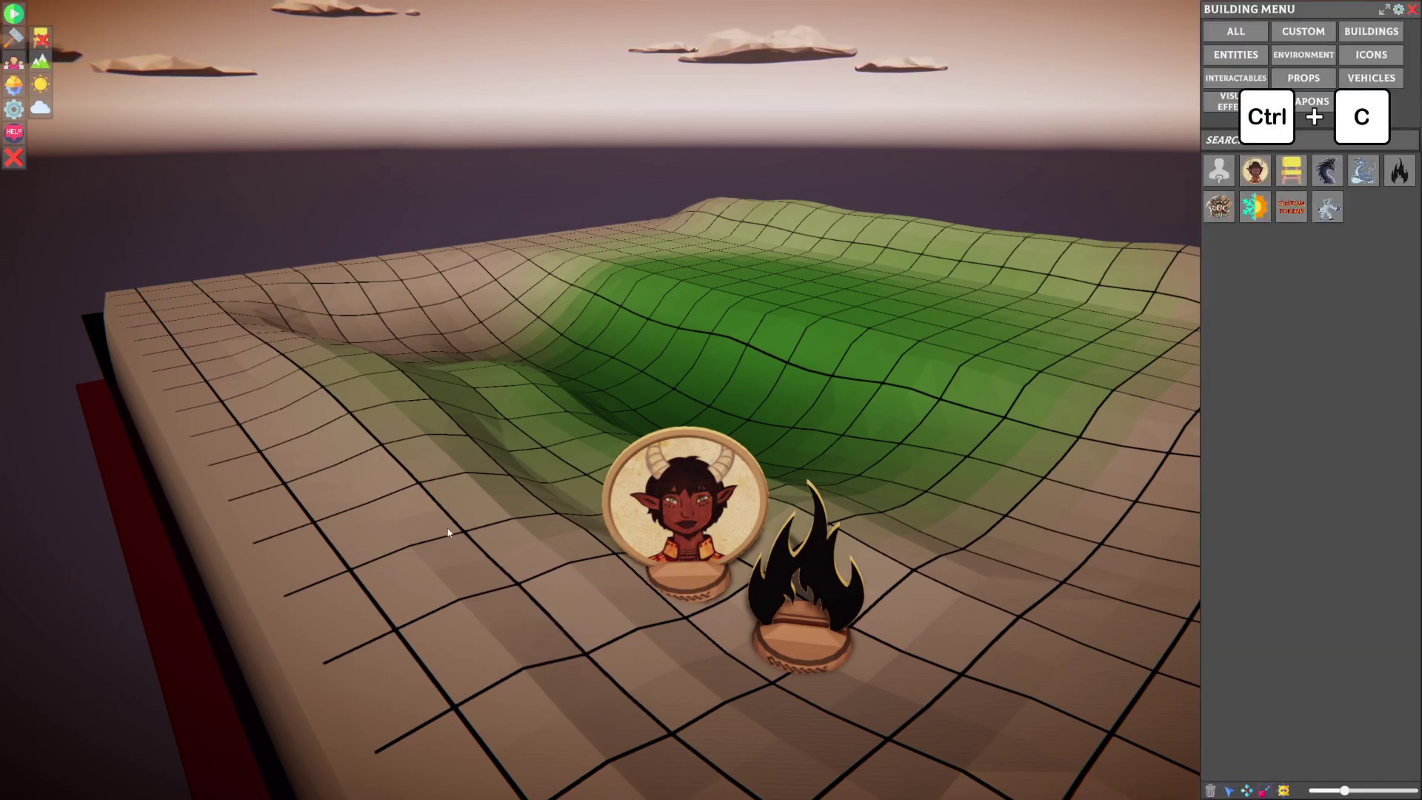
pyautogui.hotkey('ctrl', 'v')
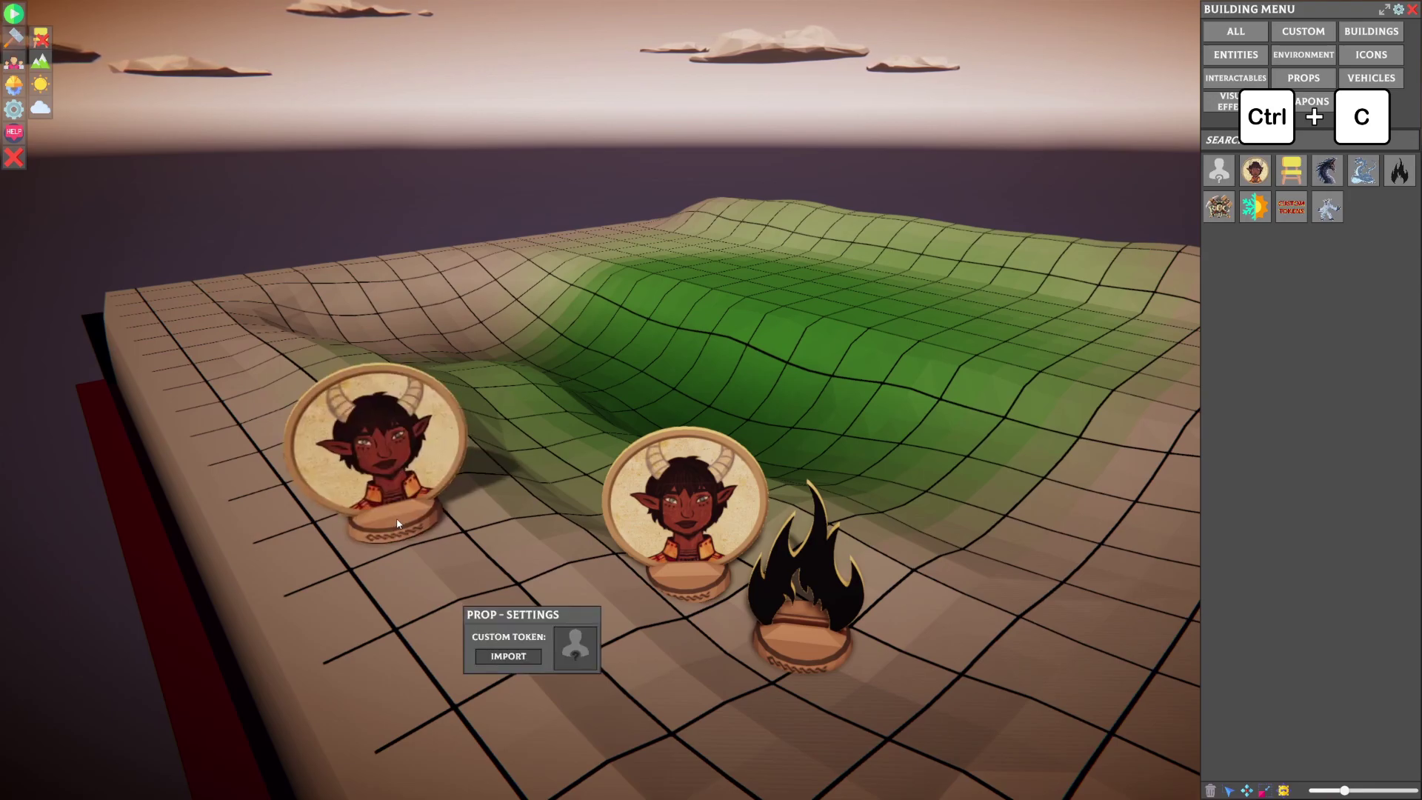
pyautogui.click(1016, 587)
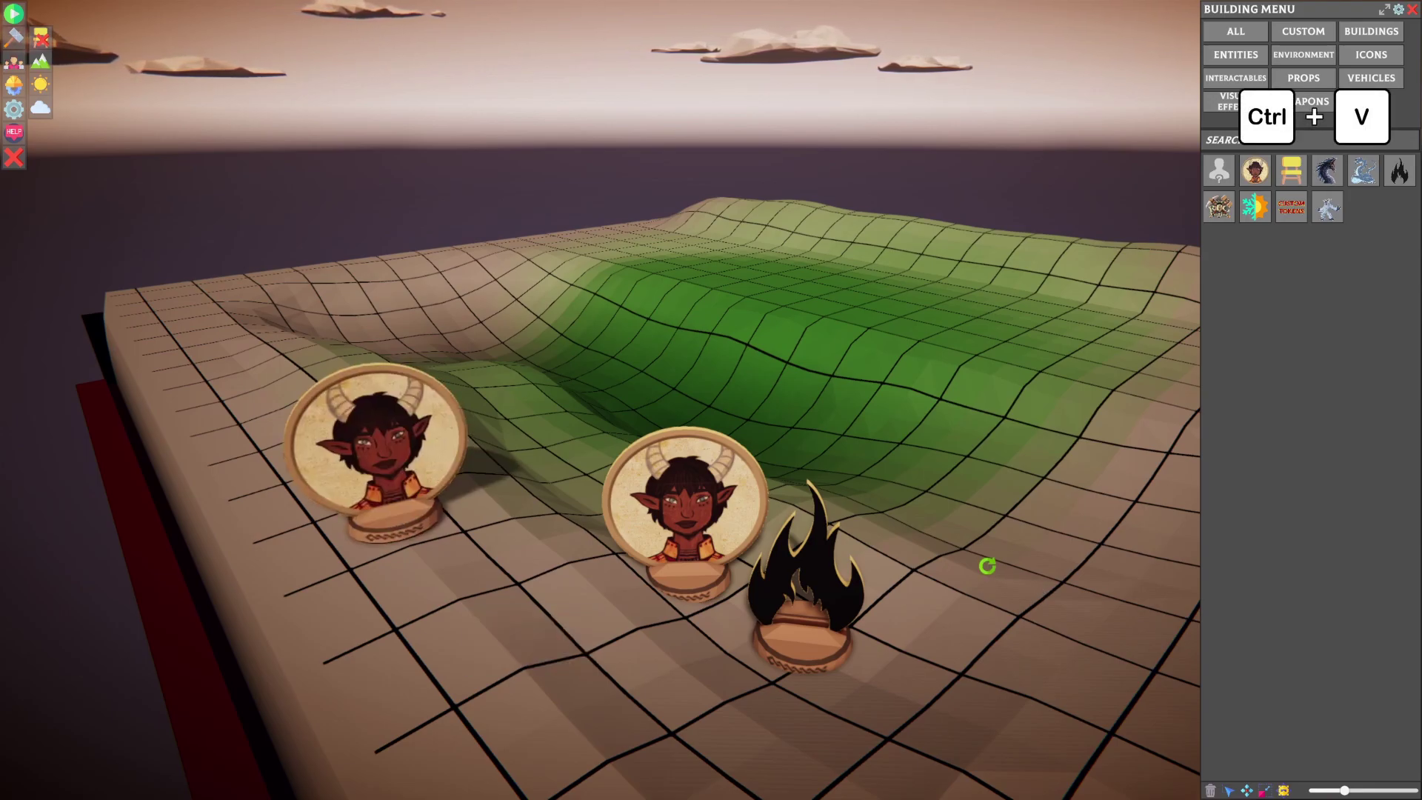
# Step: Duplicate the pasted portrait token three more times, spreading the copies over the slope and the green valley
pyautogui.moveTo(987, 566); pyautogui.dragTo(968, 587, button='right')
pyautogui.moveTo(955, 543); pyautogui.dragTo(907, 555, button='middle')
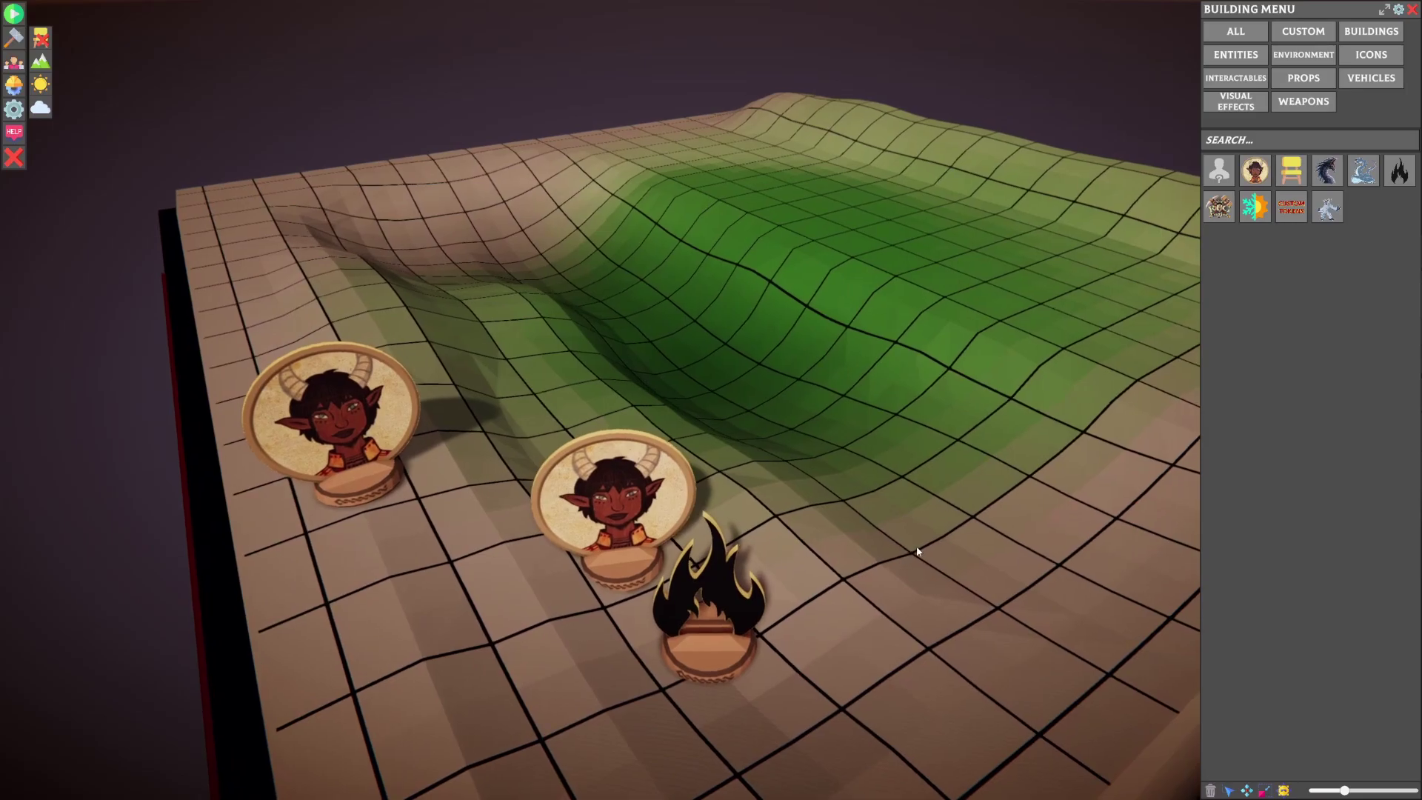
pyautogui.moveTo(329, 481); pyautogui.dragTo(519, 363)
pyautogui.keyDown('alt'); pyautogui.moveTo(519, 363); pyautogui.dragTo(359, 459); pyautogui.keyUp('alt')
pyautogui.click(366, 476)
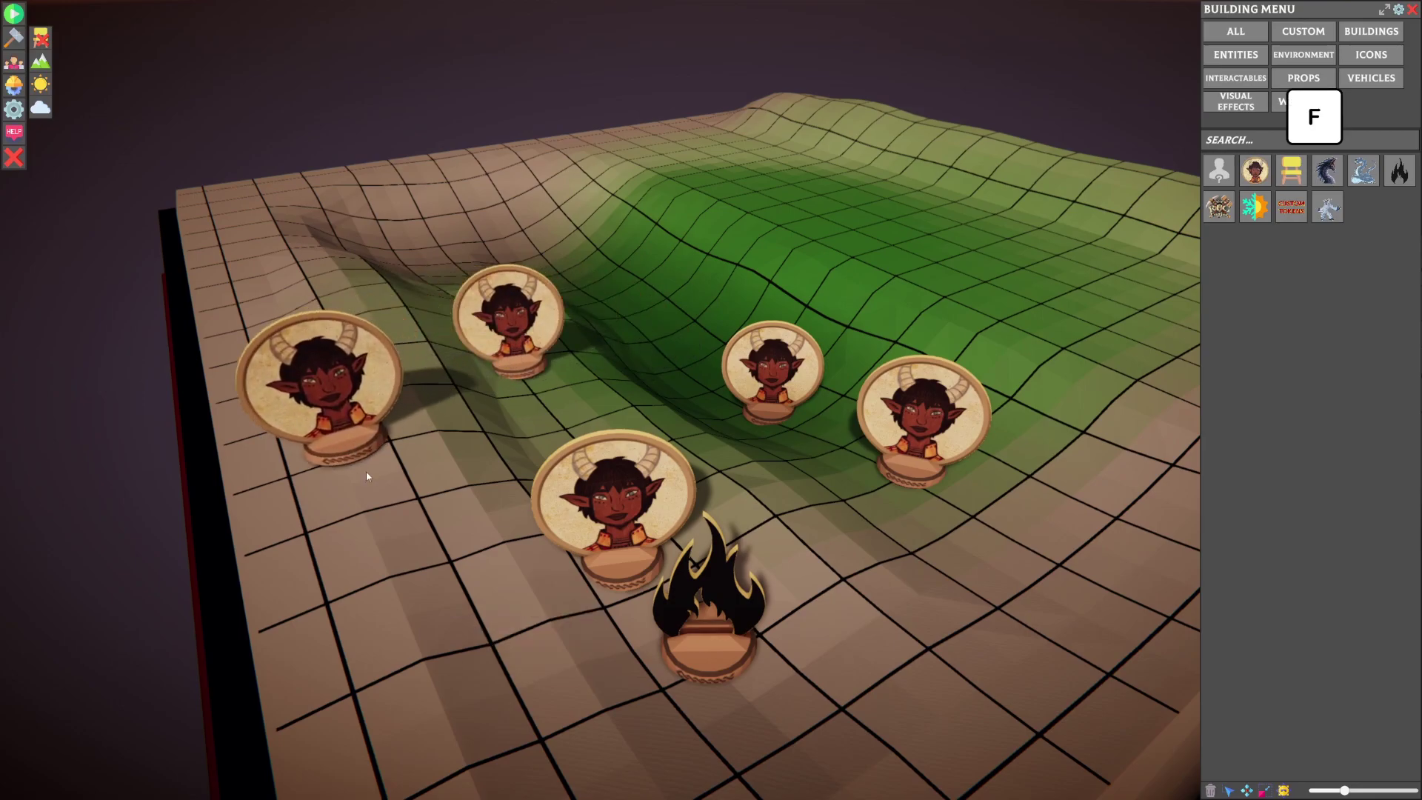
# Step: Focus the camera on one of the duplicated tokens and reframe the whole map to check all the tokens
pyautogui.click(547, 363)
pyautogui.press('f')
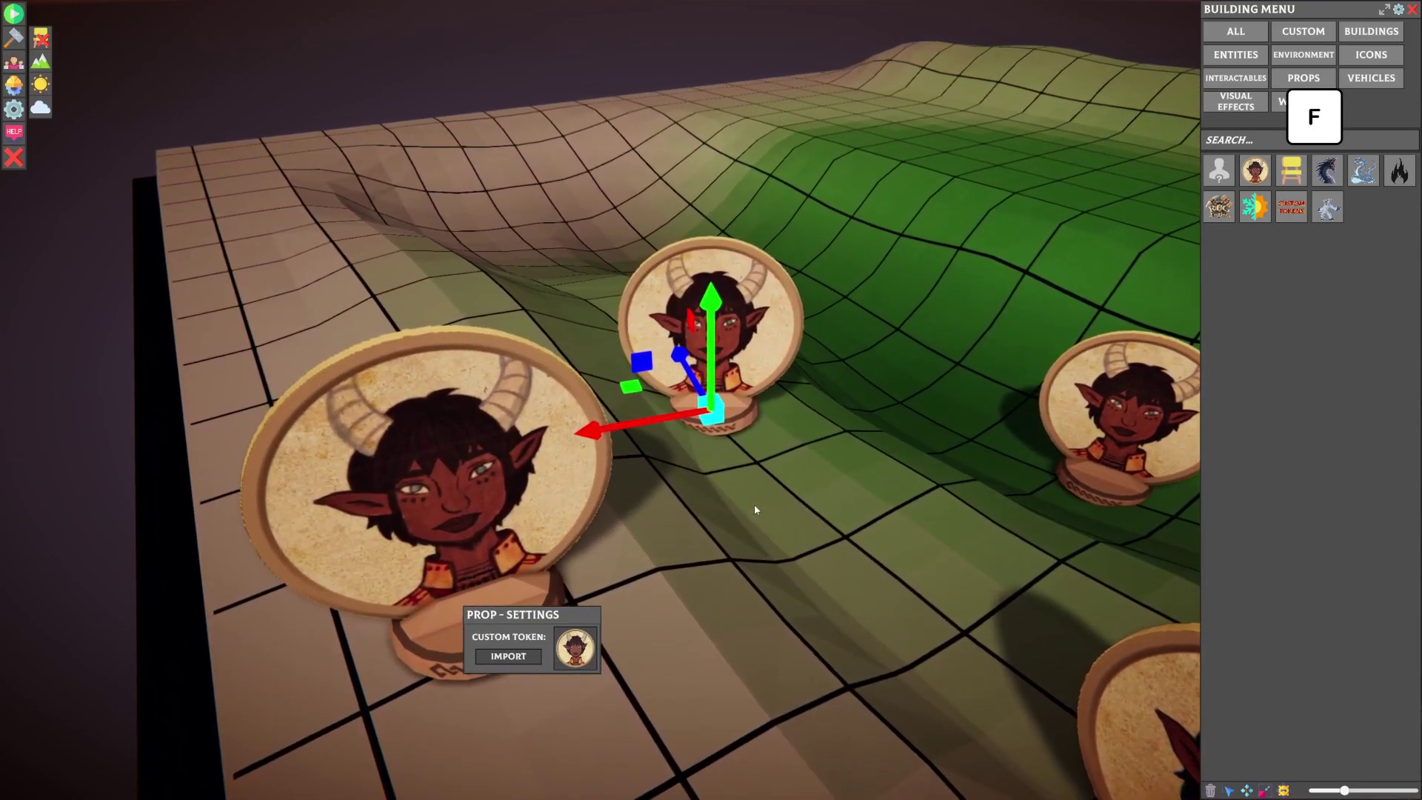
pyautogui.click(754, 505)
pyautogui.scroll(-5, 754, 505)
pyautogui.moveTo(663, 513); pyautogui.dragTo(962, 496, button='middle')
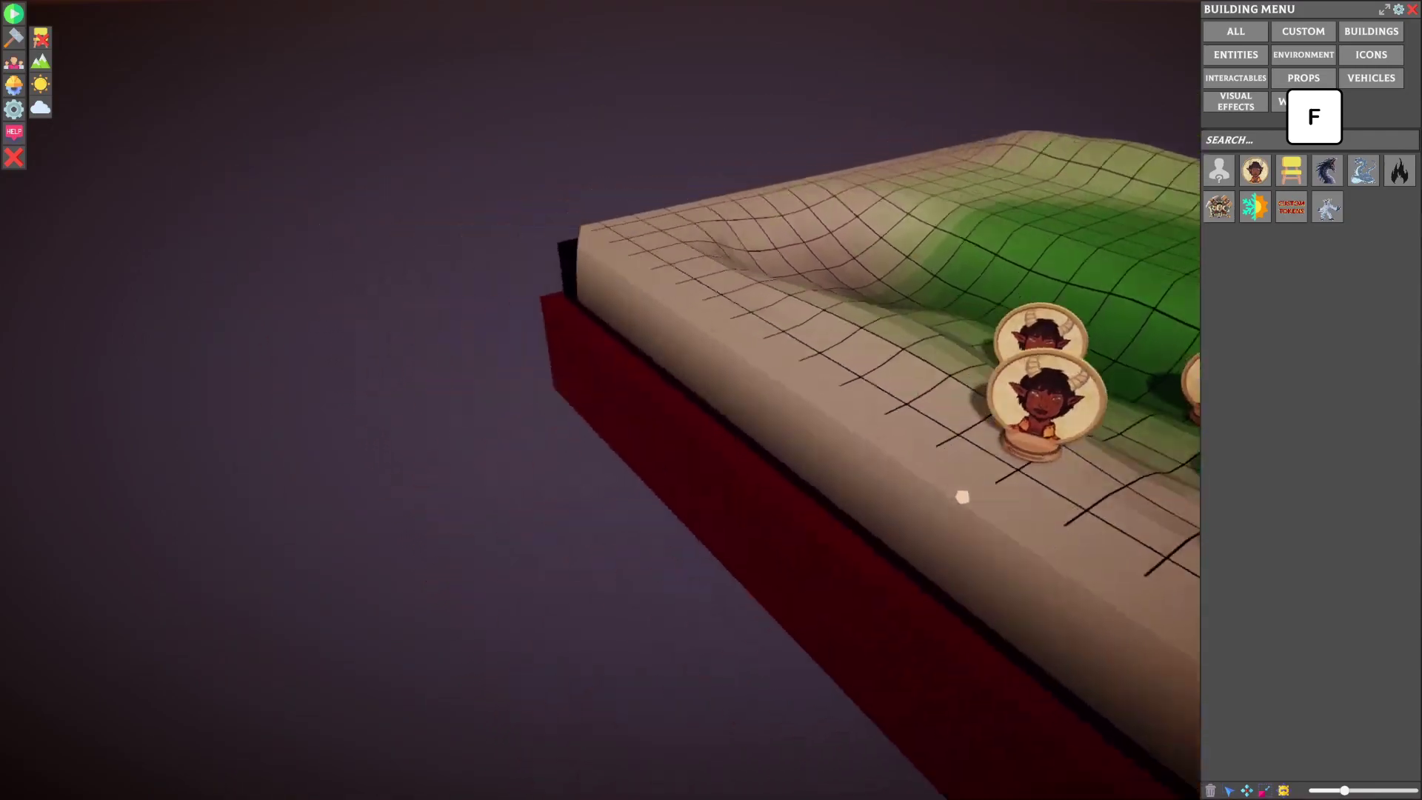
pyautogui.press('f')
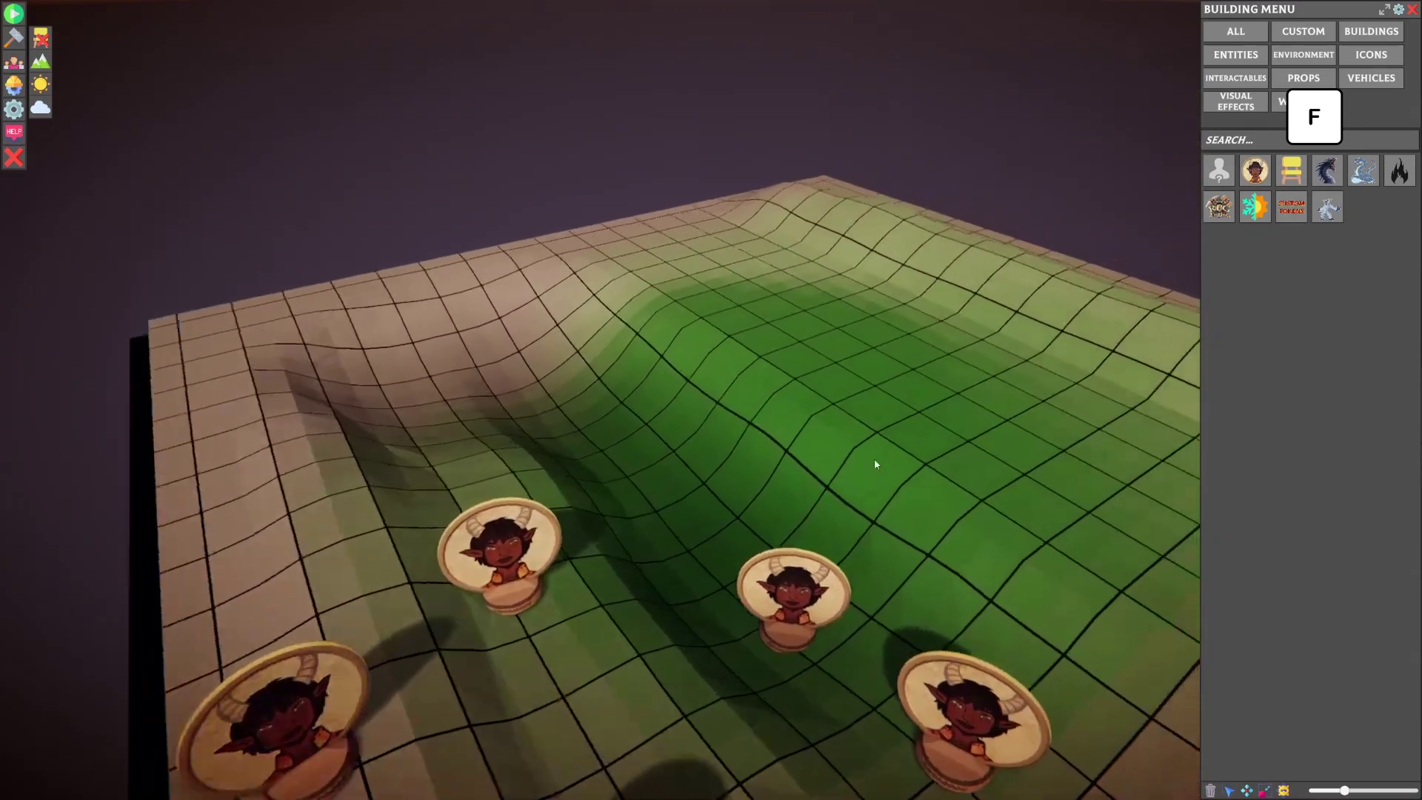
pyautogui.scroll(-5, 806, 535)
pyautogui.moveTo(805, 535); pyautogui.dragTo(860, 345, button='middle')
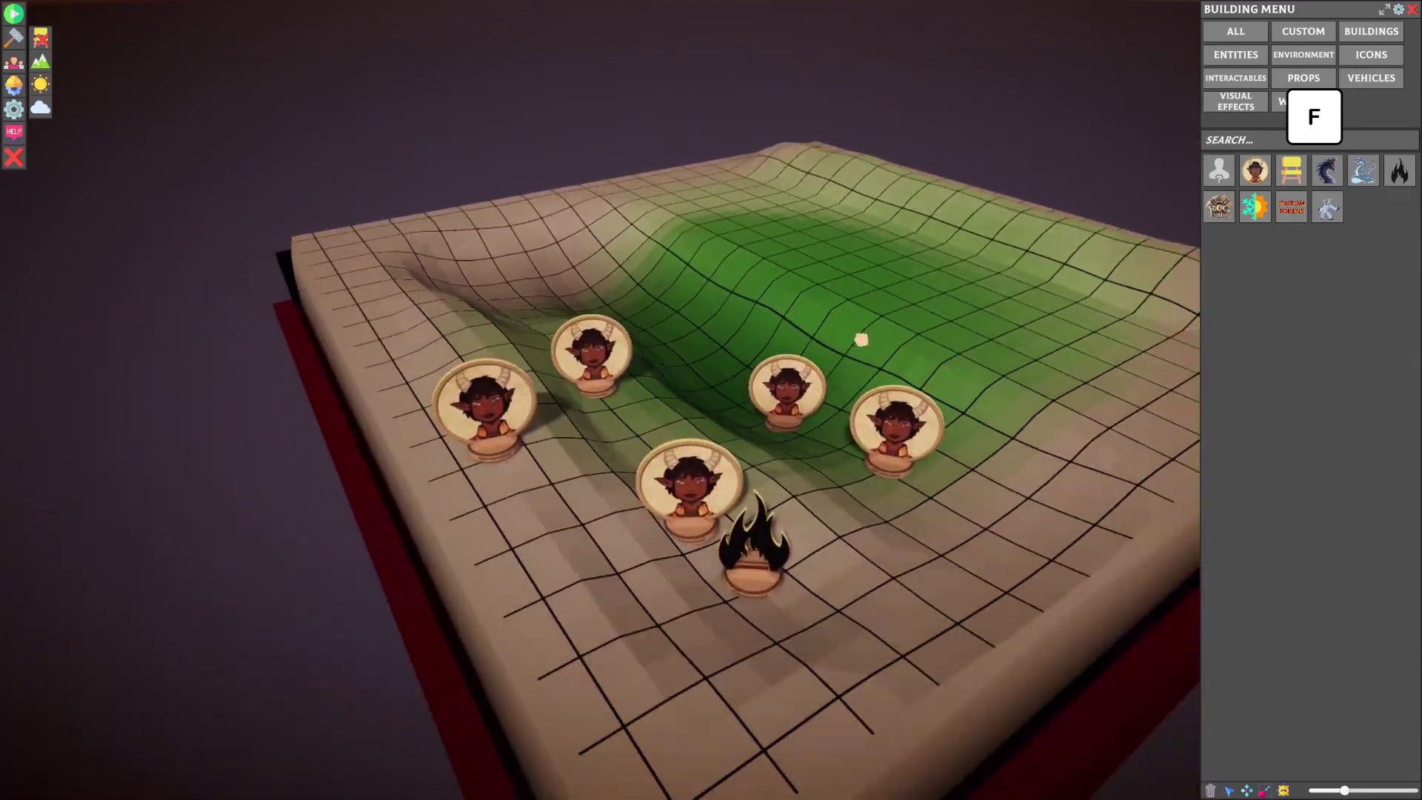
pyautogui.hotkey('ctrl', 'z')
pyautogui.hotkey('ctrl', 'z')
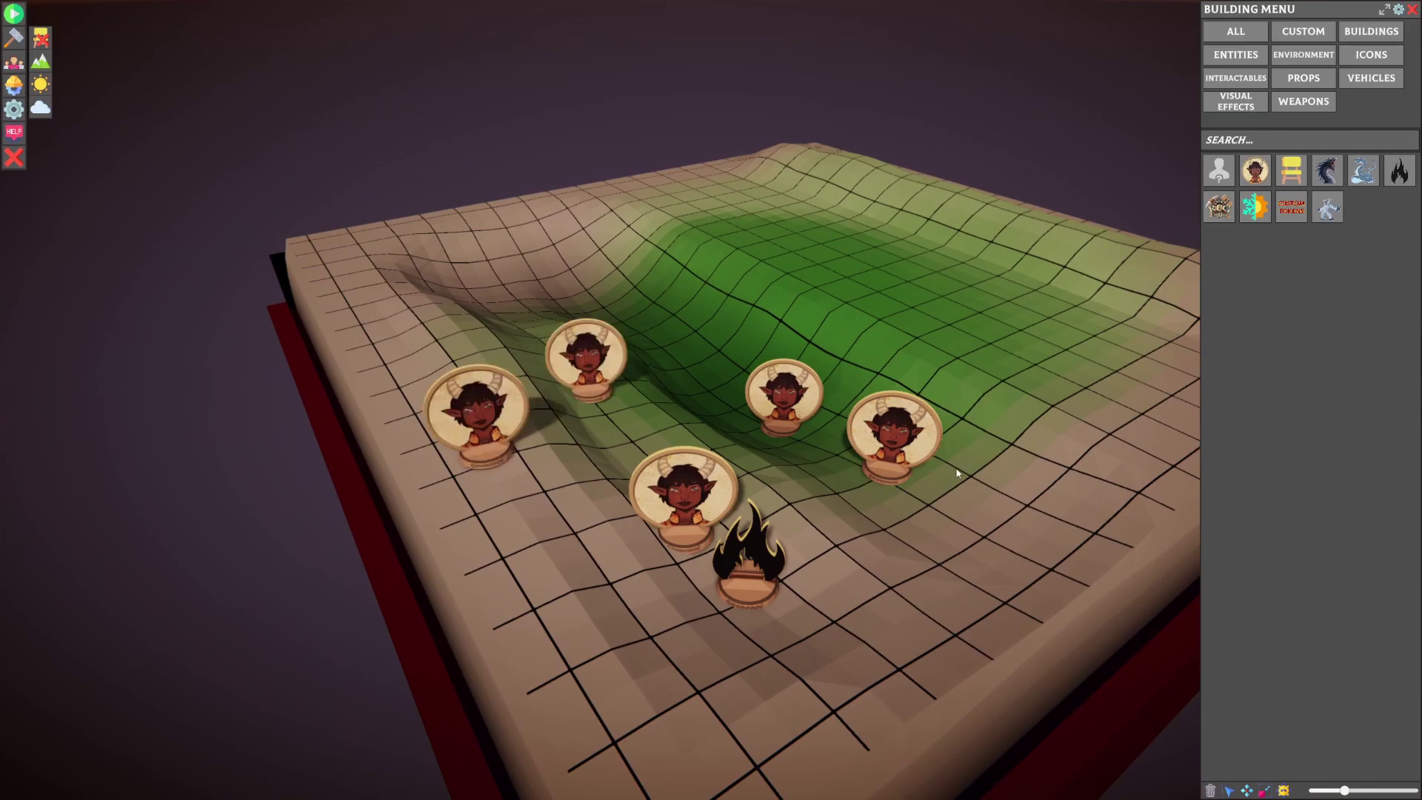
# Step: Turn on Snap to Floor in the Build Settings and move the portrait token from the valley to near the flame token
pyautogui.click(1398, 10)
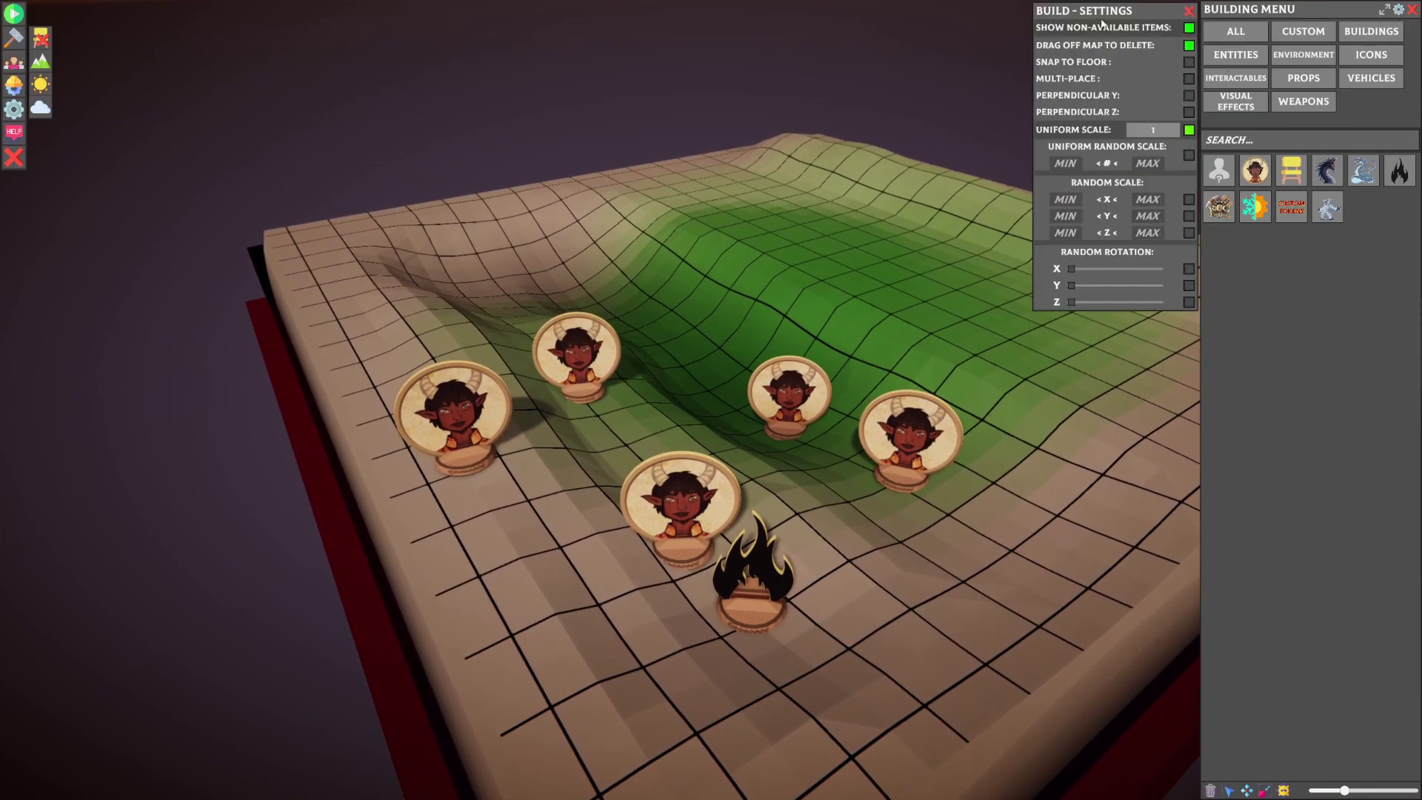
pyautogui.moveTo(1101, 20); pyautogui.dragTo(1096, 121)
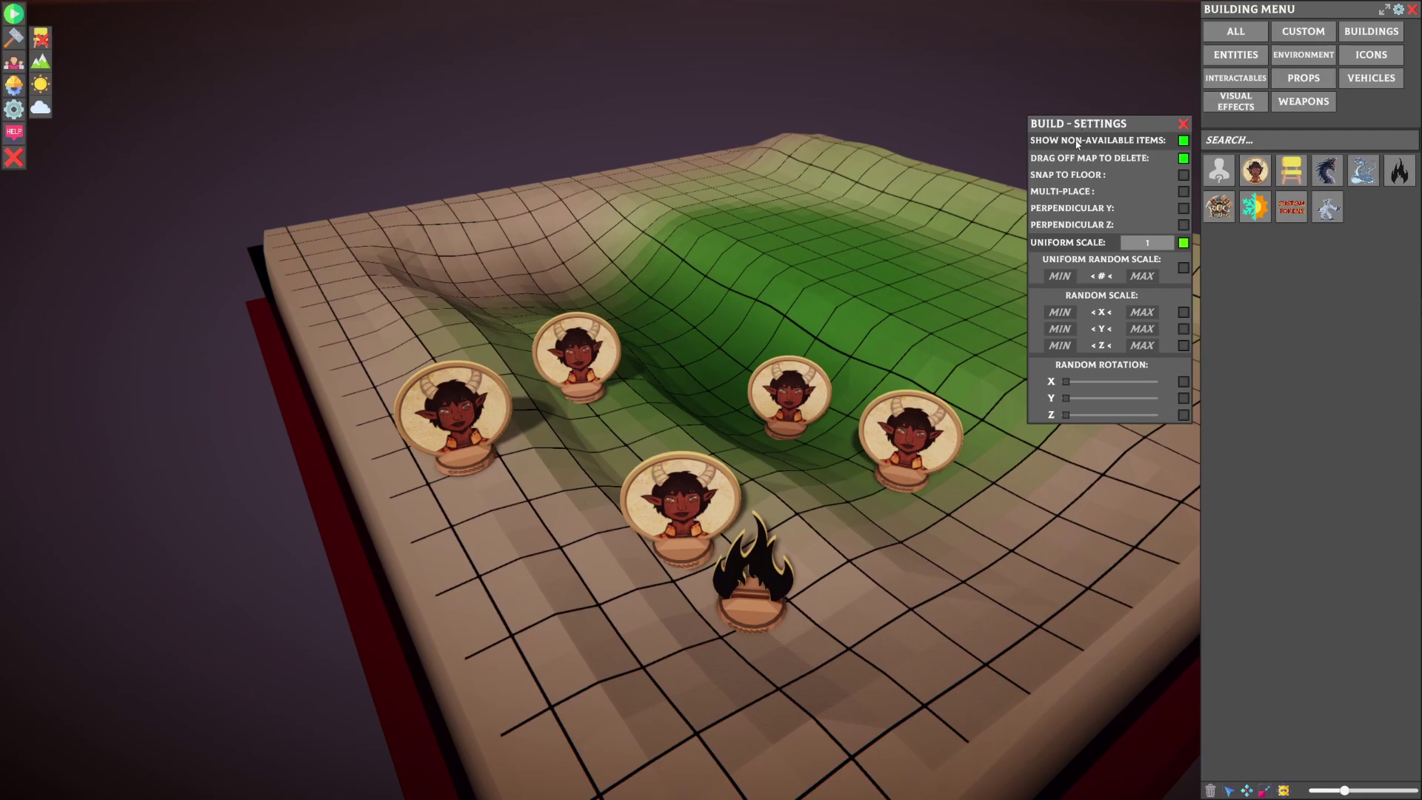
pyautogui.scroll(1, 142, 375)
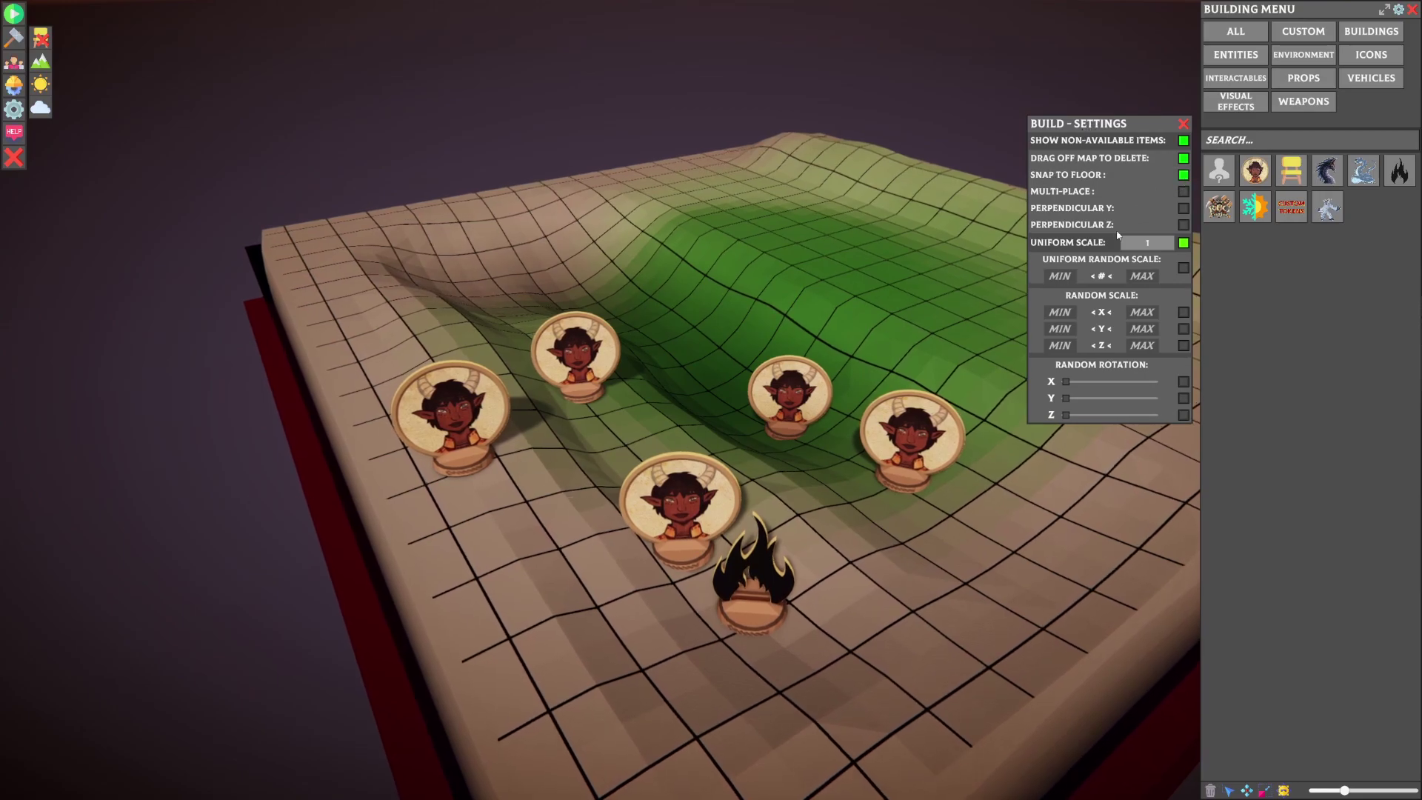
pyautogui.moveTo(788, 427); pyautogui.dragTo(868, 496)
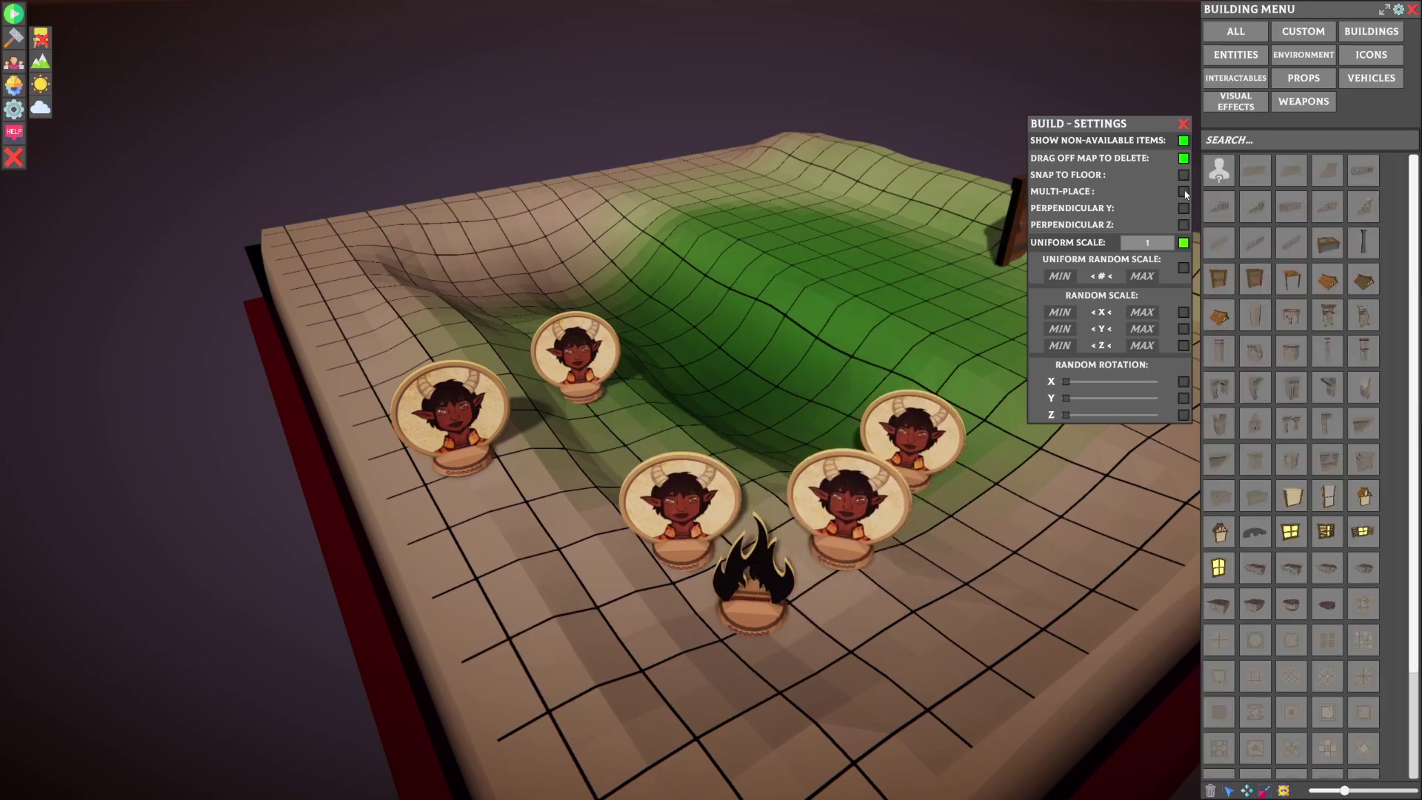
# Step: Place several wooden doors in a row on the green terrain with Multi-Place, and delete them again
pyautogui.click(1184, 191)
pyautogui.click(743, 382)
pyautogui.click(818, 351)
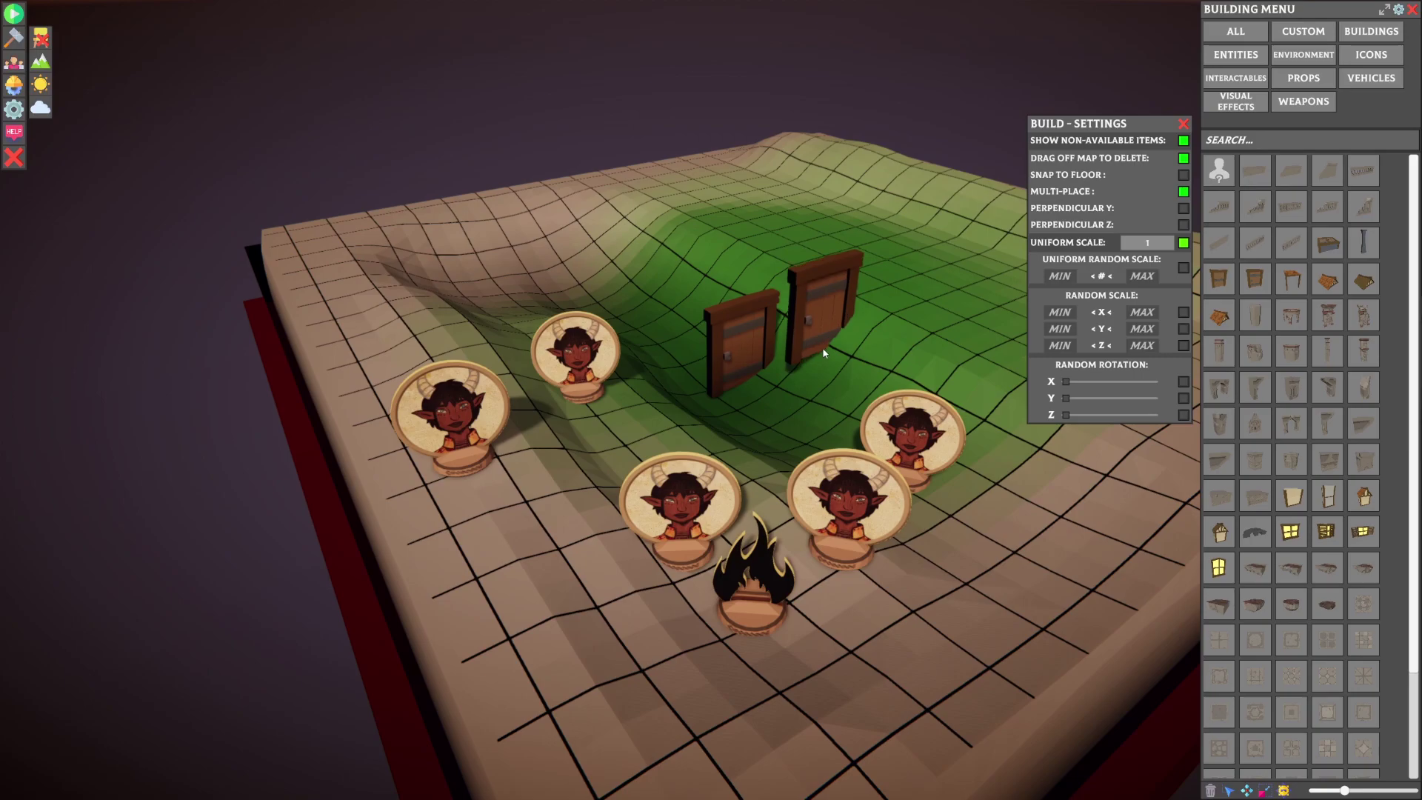
pyautogui.click(941, 294)
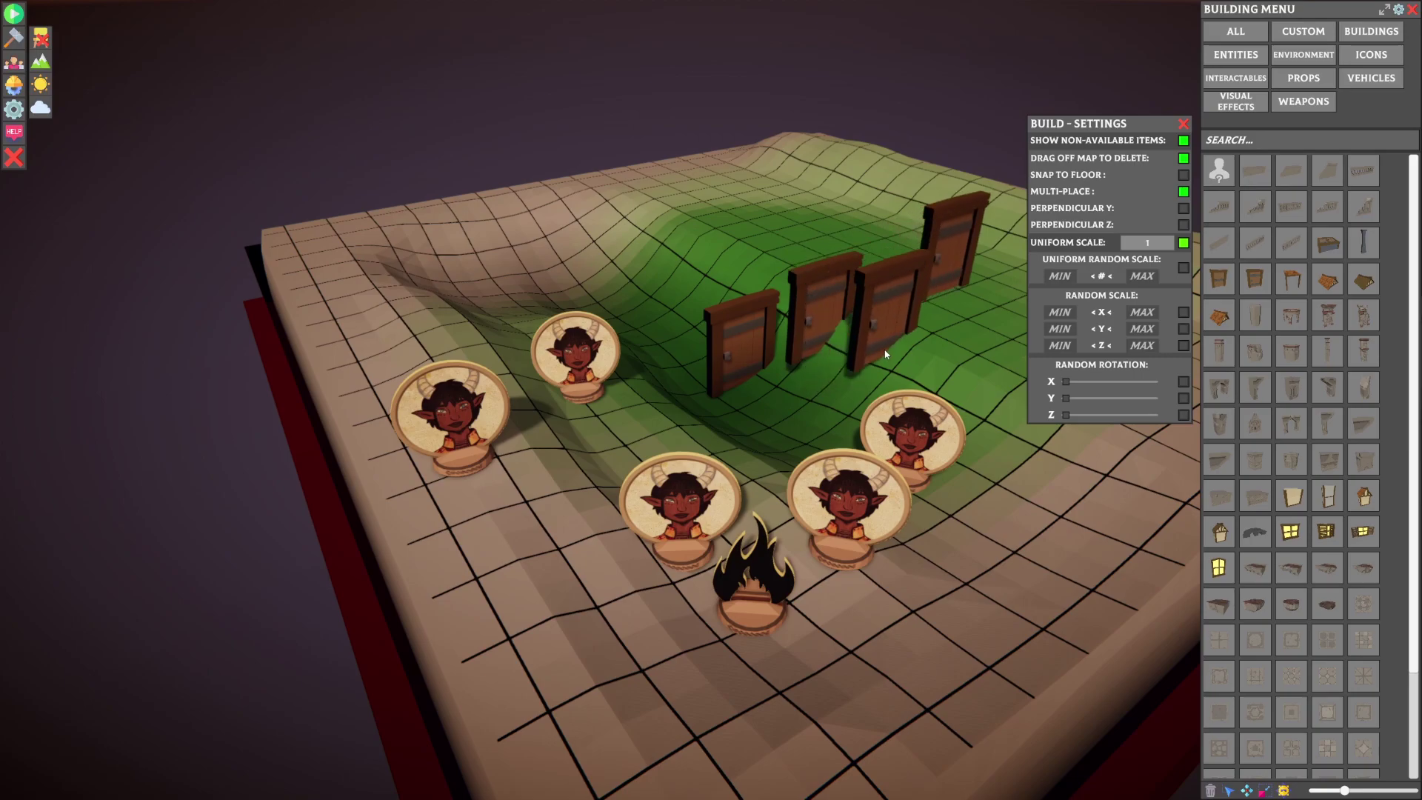
pyautogui.click(1183, 191)
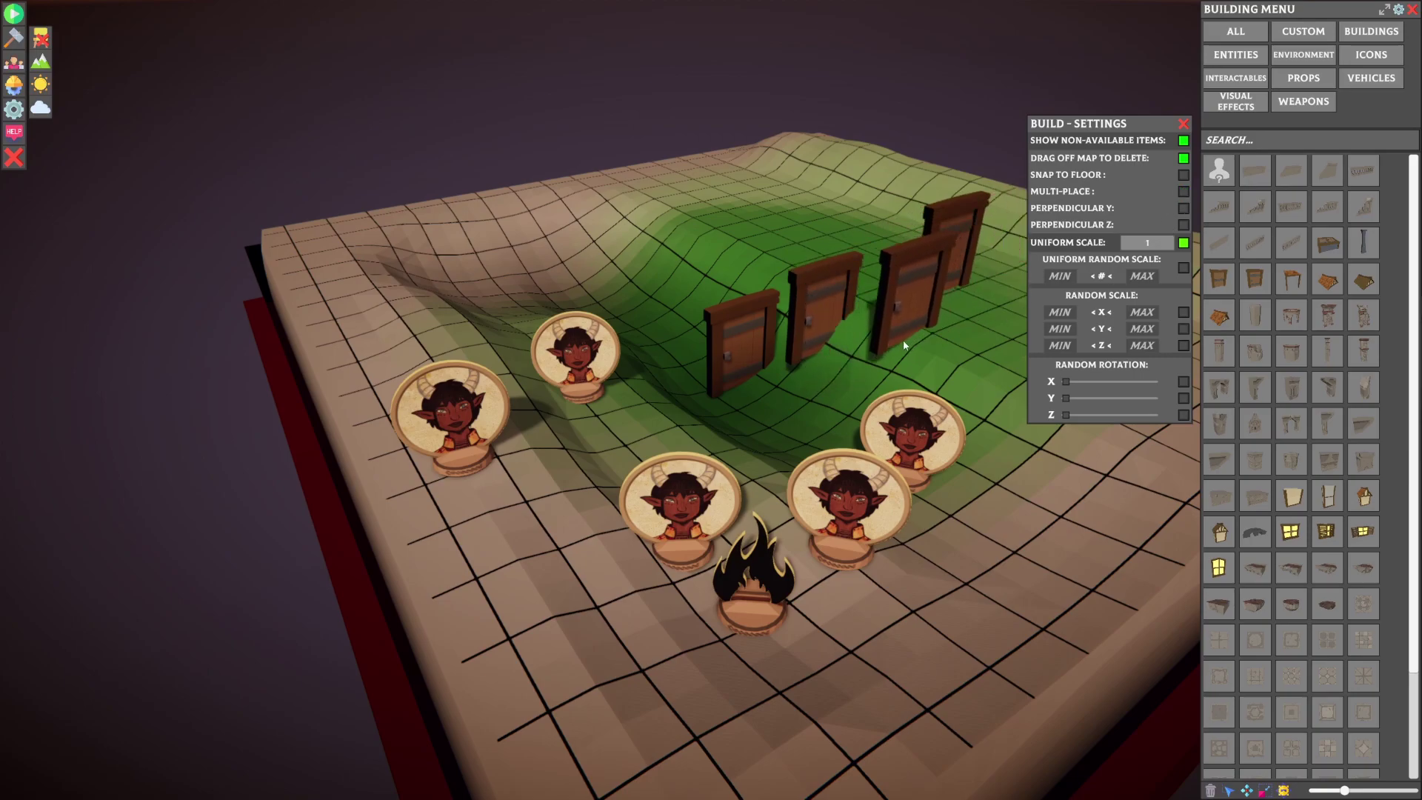
pyautogui.click(751, 350)
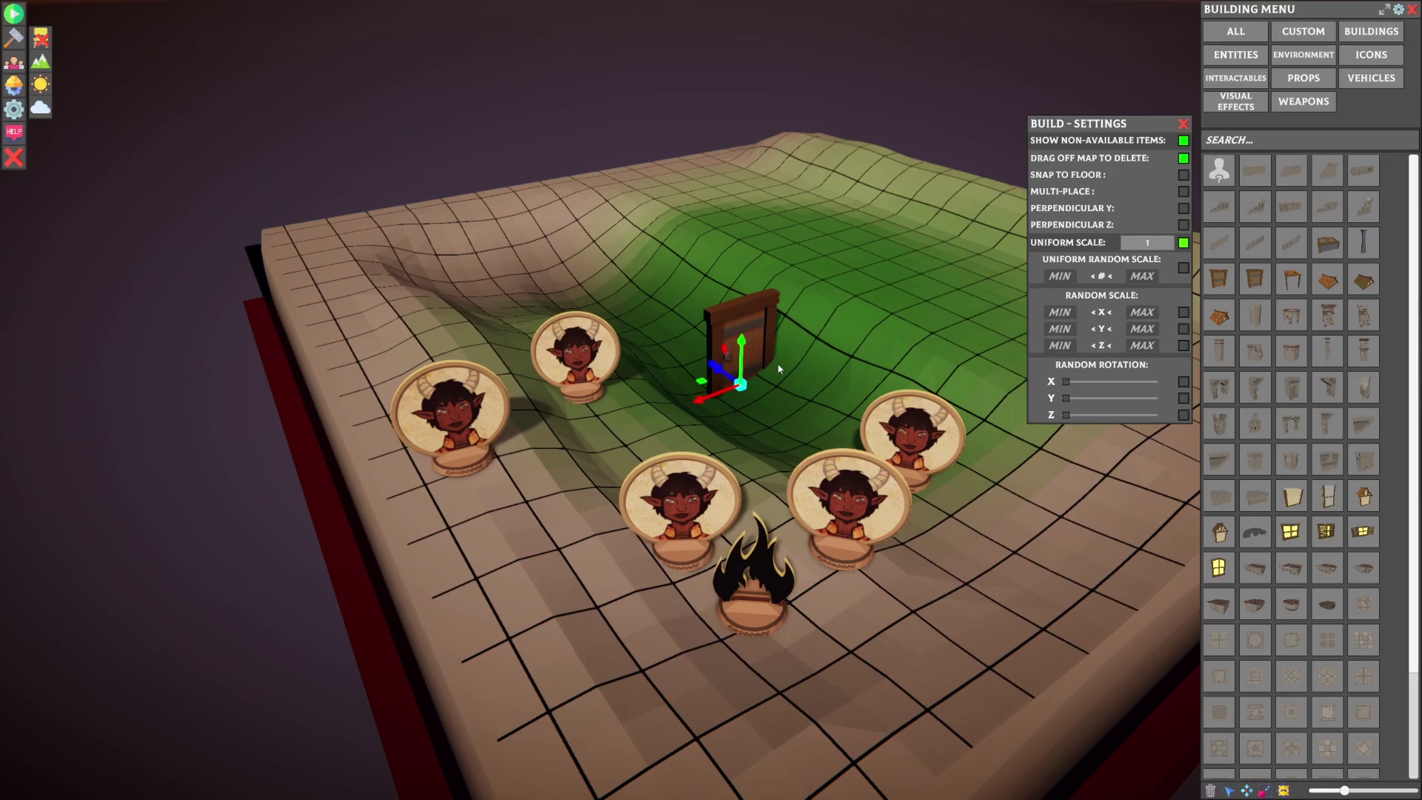
pyautogui.press('Delete')
# Step: Place a round tower on the green terrain, turn on Perpendicular Y and set the tower's uniform scale to 0.5
pyautogui.click(1220, 350)
pyautogui.click(928, 305)
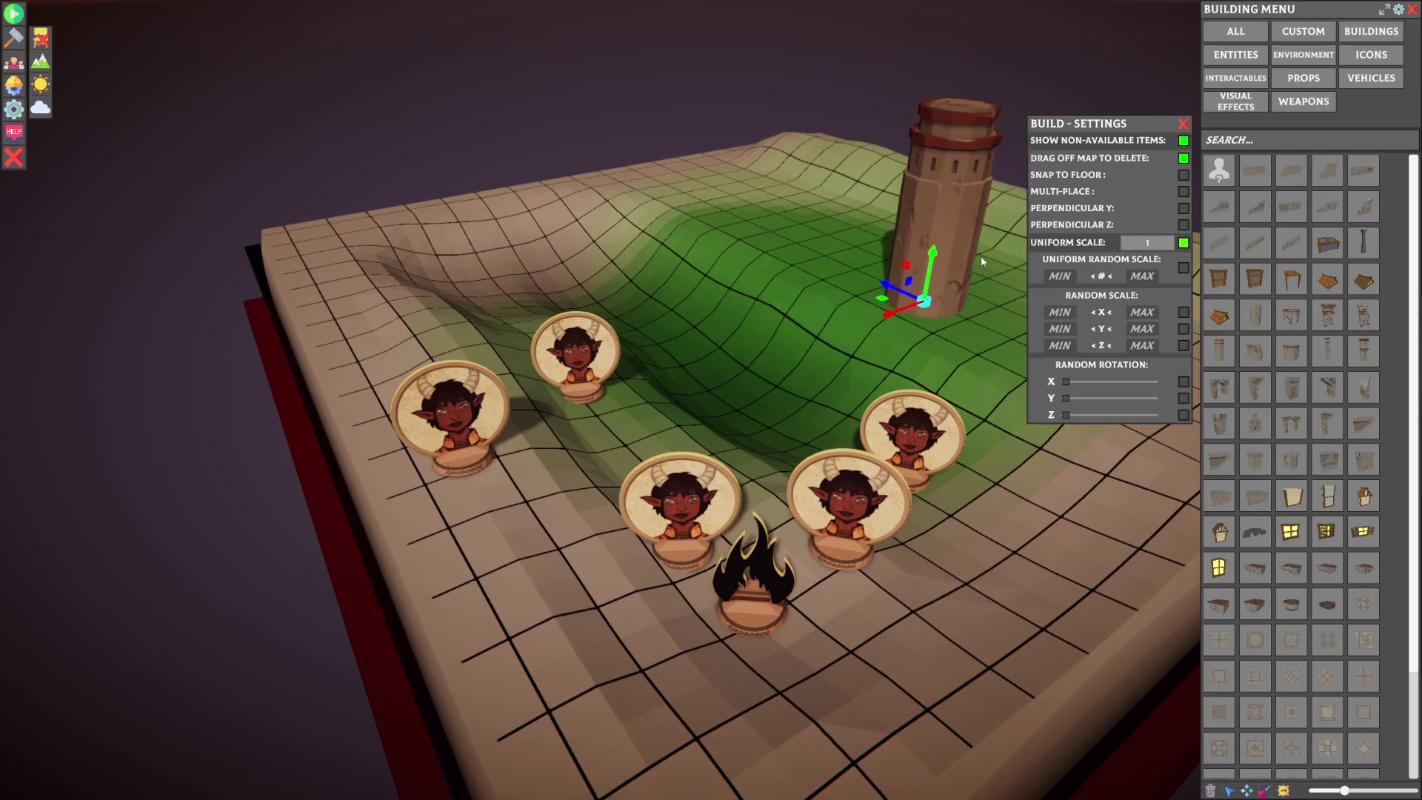
pyautogui.moveTo(948, 223); pyautogui.dragTo(904, 250)
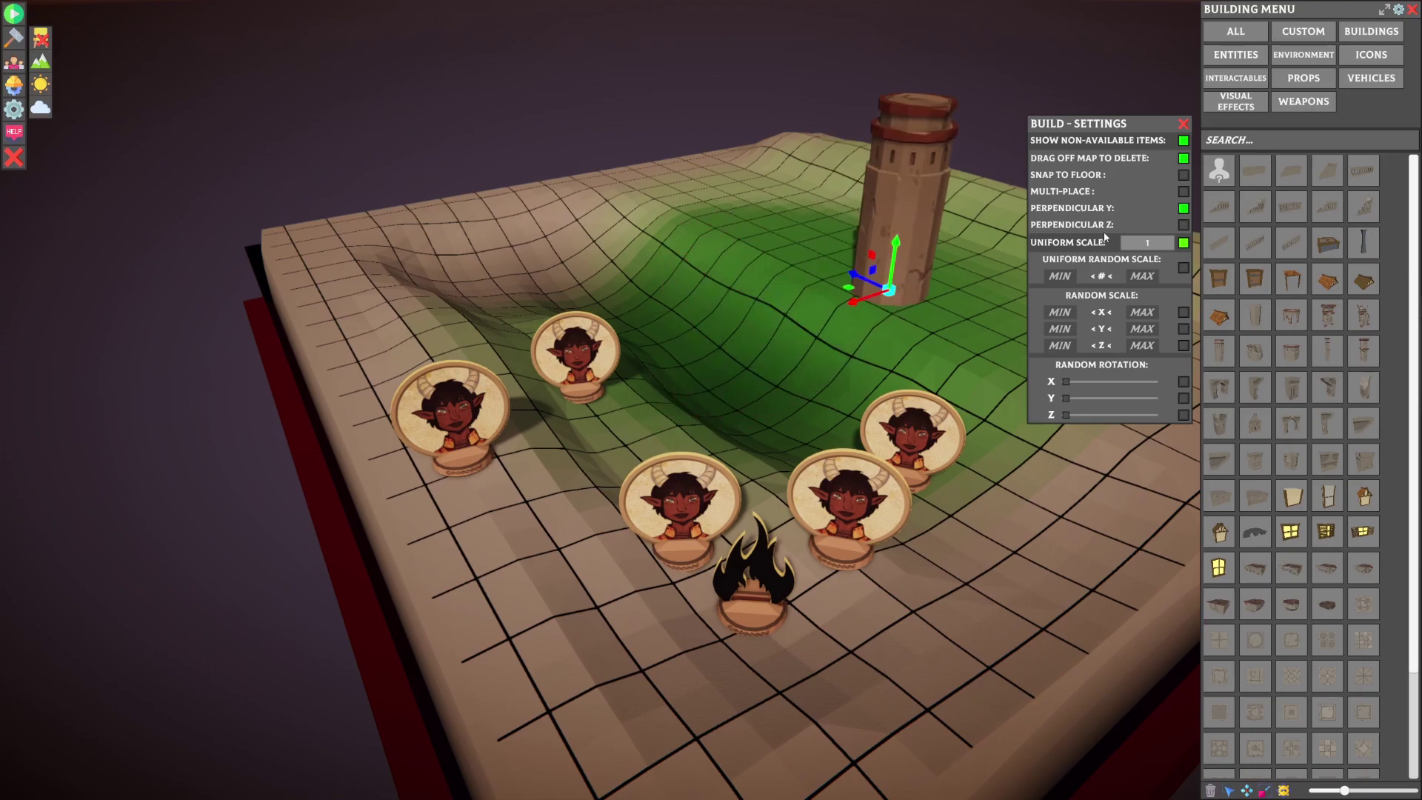
pyautogui.press('BackSpace')
pyautogui.write('0.5')
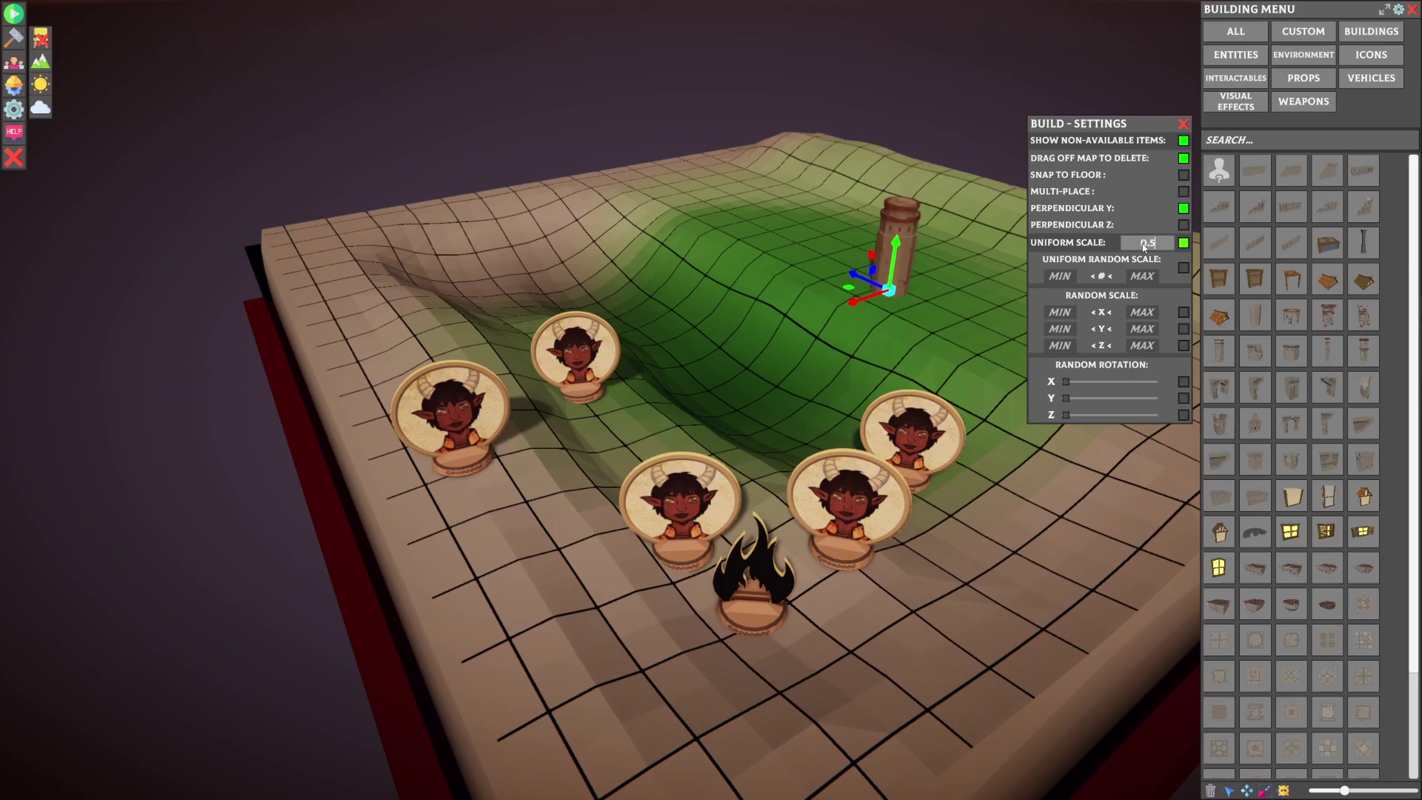
# Step: Search the assets for "tree" and place conifers around the tower using Multi-Place, uniform random scale 0.5 to 0.8 and random rotation
pyautogui.write('tree')
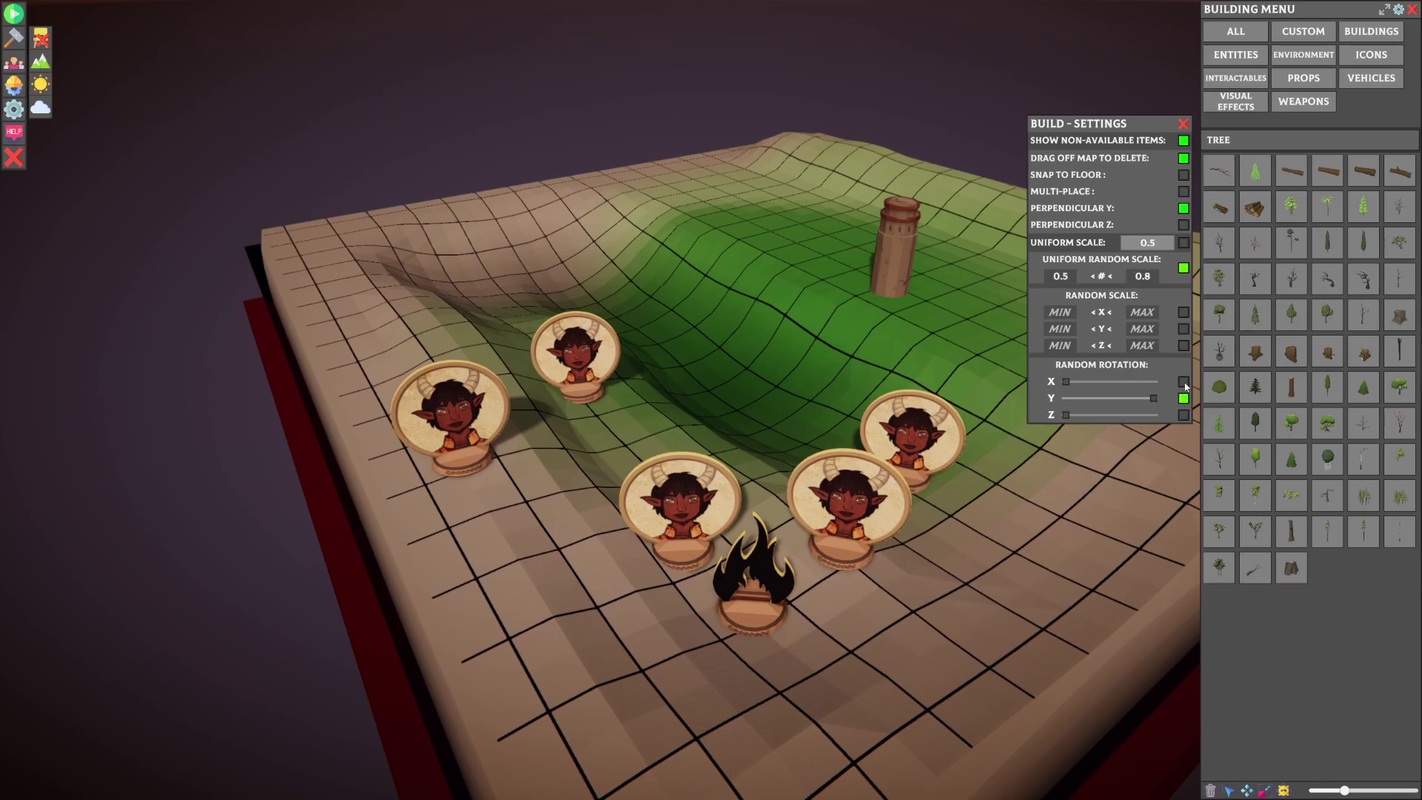
pyautogui.click(1183, 192)
pyautogui.click(972, 329)
pyautogui.click(838, 275)
pyautogui.click(793, 318)
pyautogui.moveTo(793, 320); pyautogui.dragTo(793, 512, button='right')
pyautogui.click(511, 392)
pyautogui.click(551, 360)
pyautogui.click(589, 422)
pyautogui.click(534, 453)
pyautogui.click(564, 256)
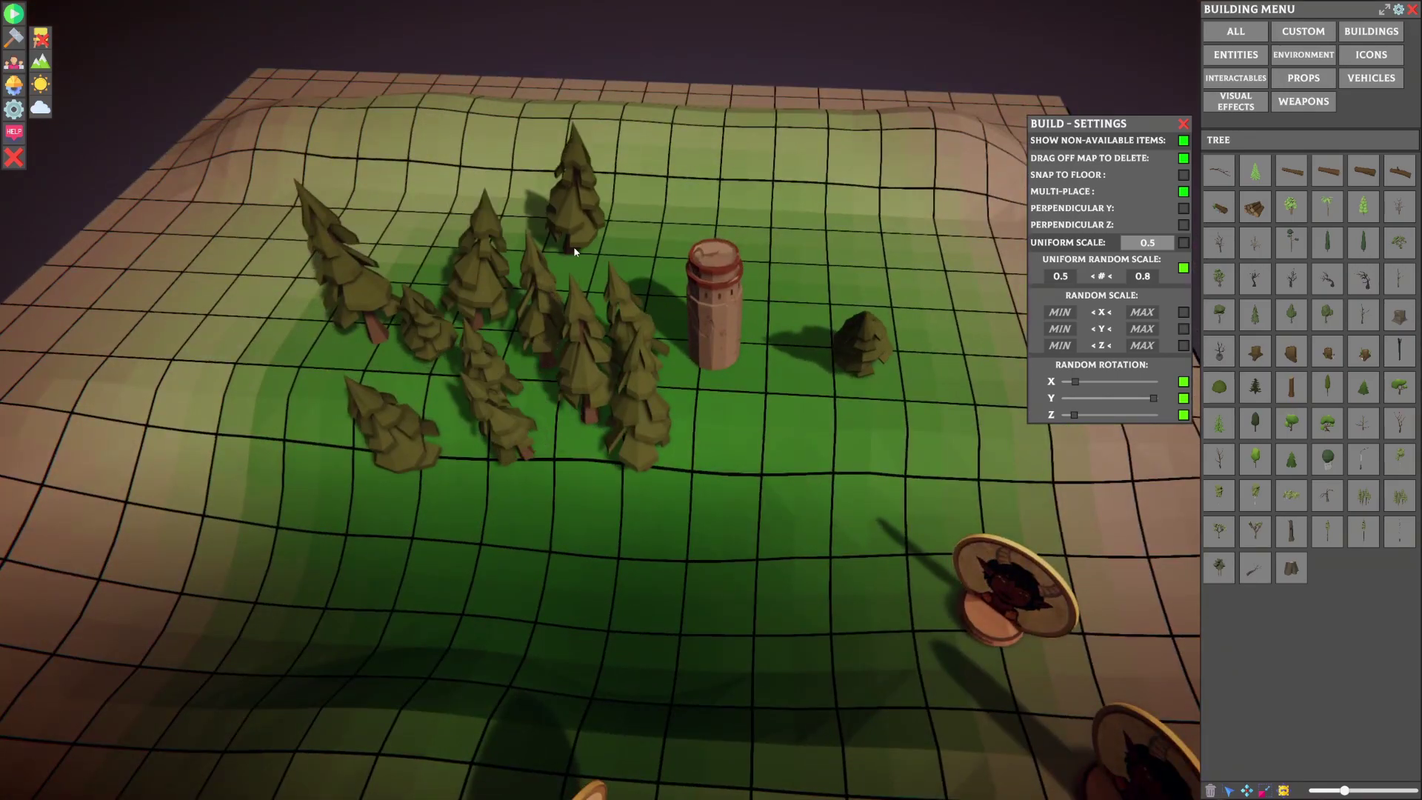
pyautogui.click(593, 237)
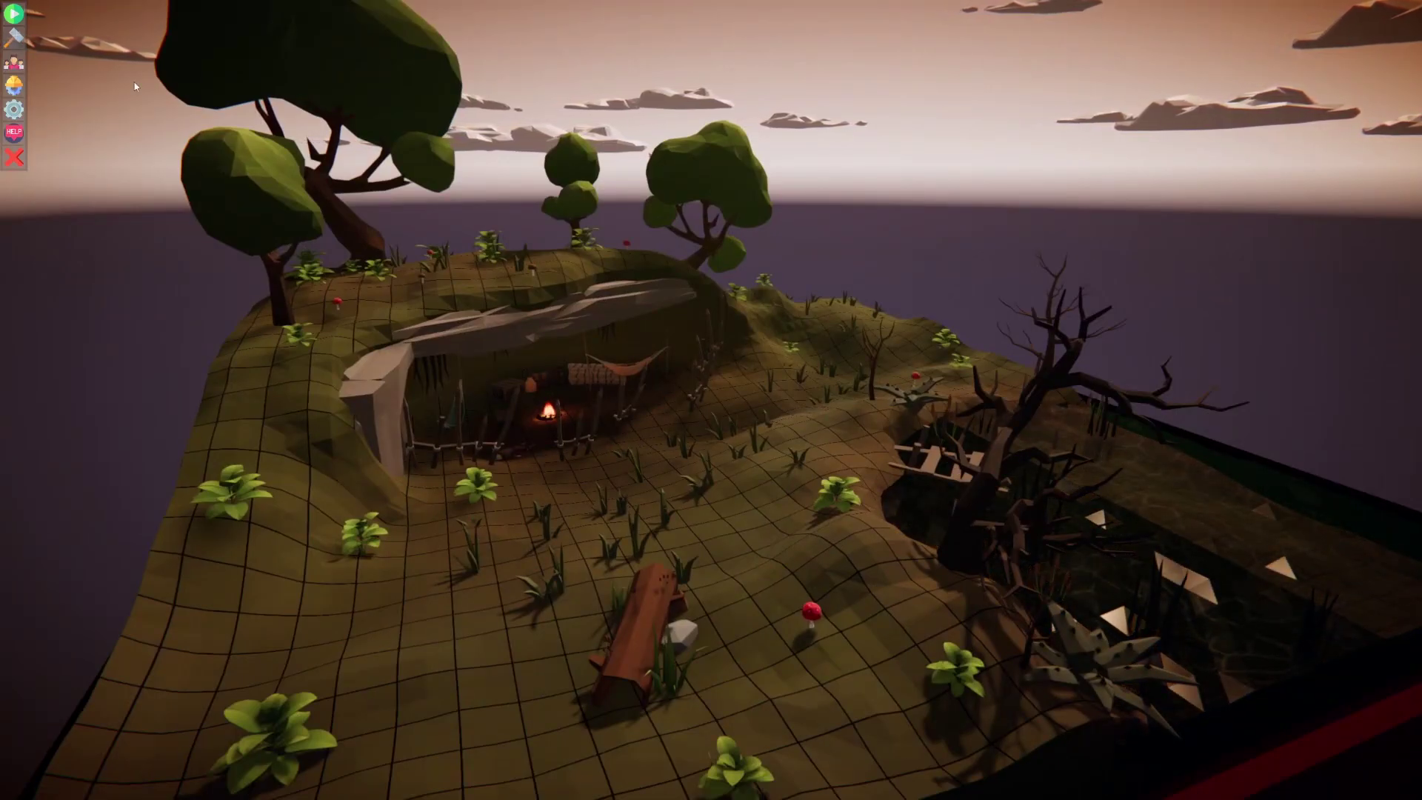
# Step: Open the Atmosphere System for the swamp map and change the ambient color to a near-black green
pyautogui.click(13, 37)
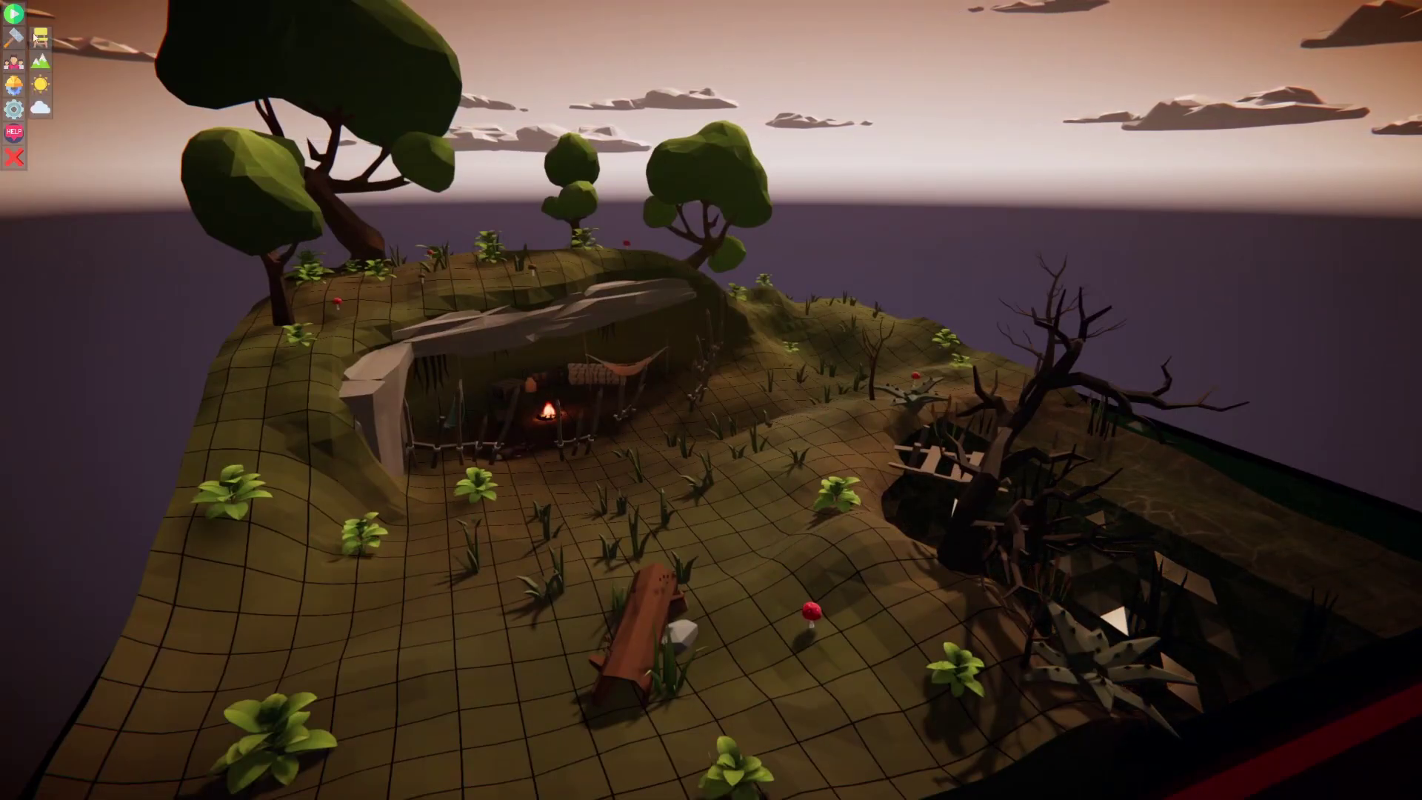
pyautogui.click(41, 84)
pyautogui.moveTo(271, 232); pyautogui.dragTo(370, 433)
pyautogui.click(367, 465)
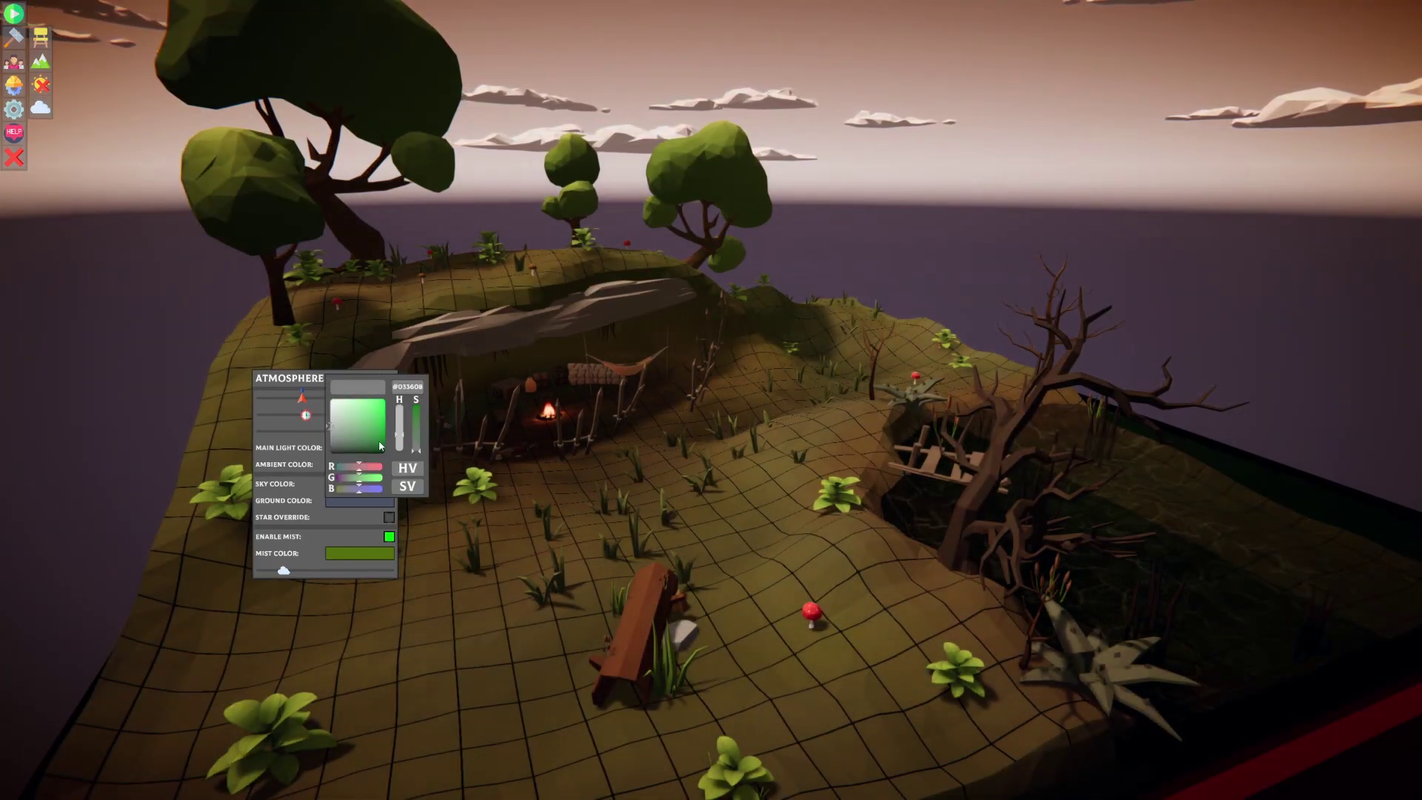
pyautogui.moveTo(380, 446); pyautogui.dragTo(378, 455)
pyautogui.click(460, 460)
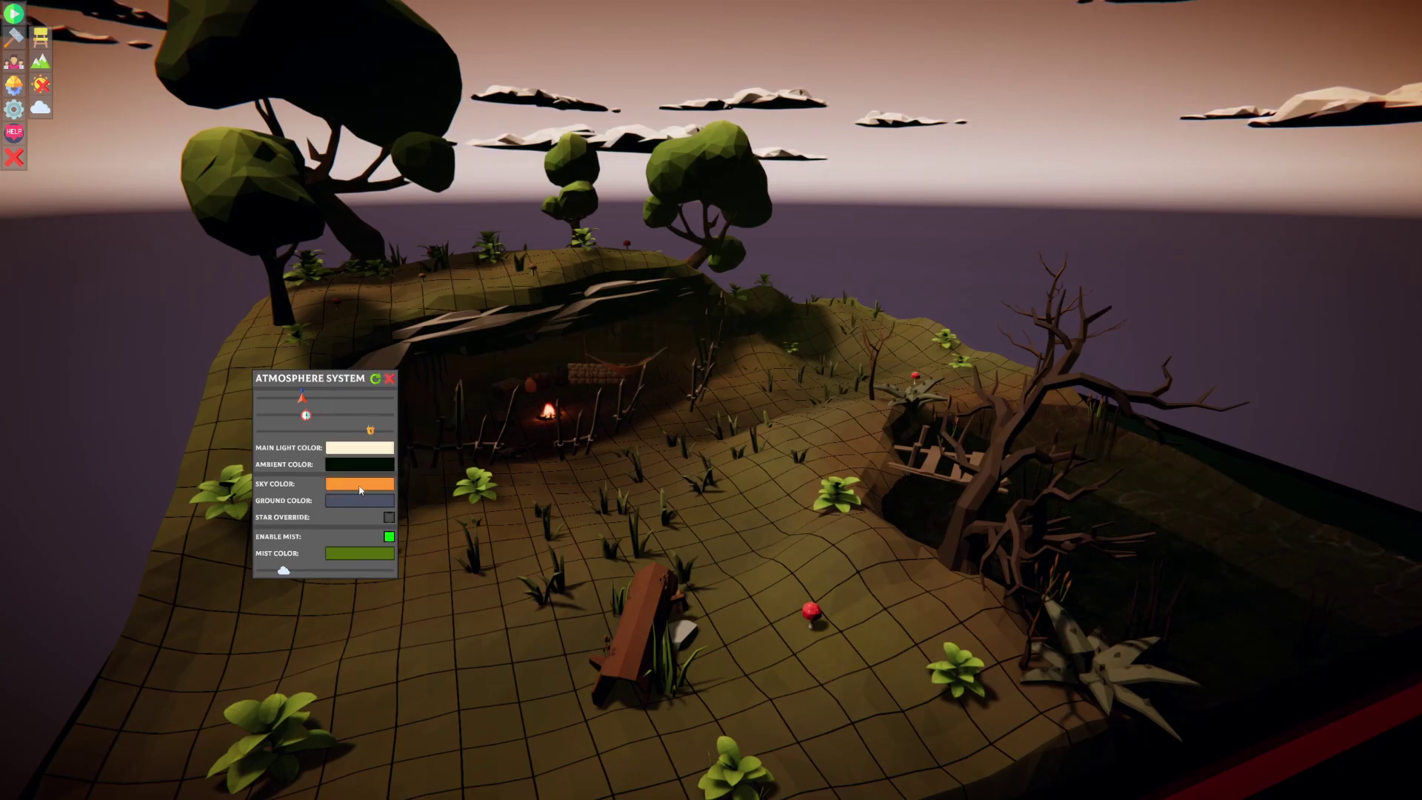
# Step: Turn on Star Override in the Atmosphere System and increase the amount of green mist over the map
pyautogui.moveTo(573, 562); pyautogui.dragTo(506, 523, button='middle')
pyautogui.click(389, 517)
pyautogui.moveTo(771, 373); pyautogui.dragTo(676, 419, button='right')
pyautogui.scroll(-1, 676, 419)
pyautogui.moveTo(286, 573); pyautogui.dragTo(321, 569)
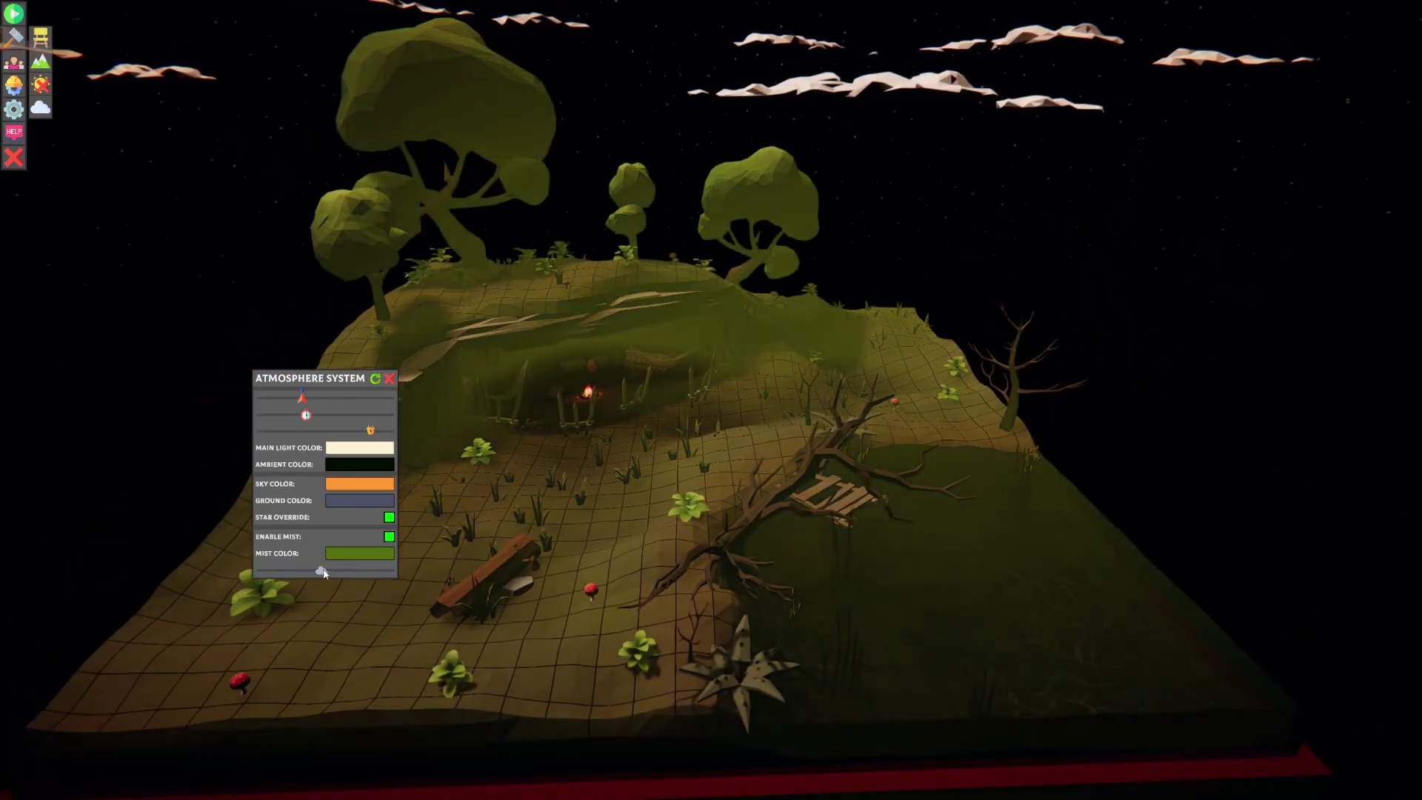
# Step: Close the Atmosphere System and use the Fog of War tool to hide the entire swamp map
pyautogui.moveTo(415, 563); pyautogui.dragTo(464, 449, button='right')
pyautogui.scroll(6, 583, 412)
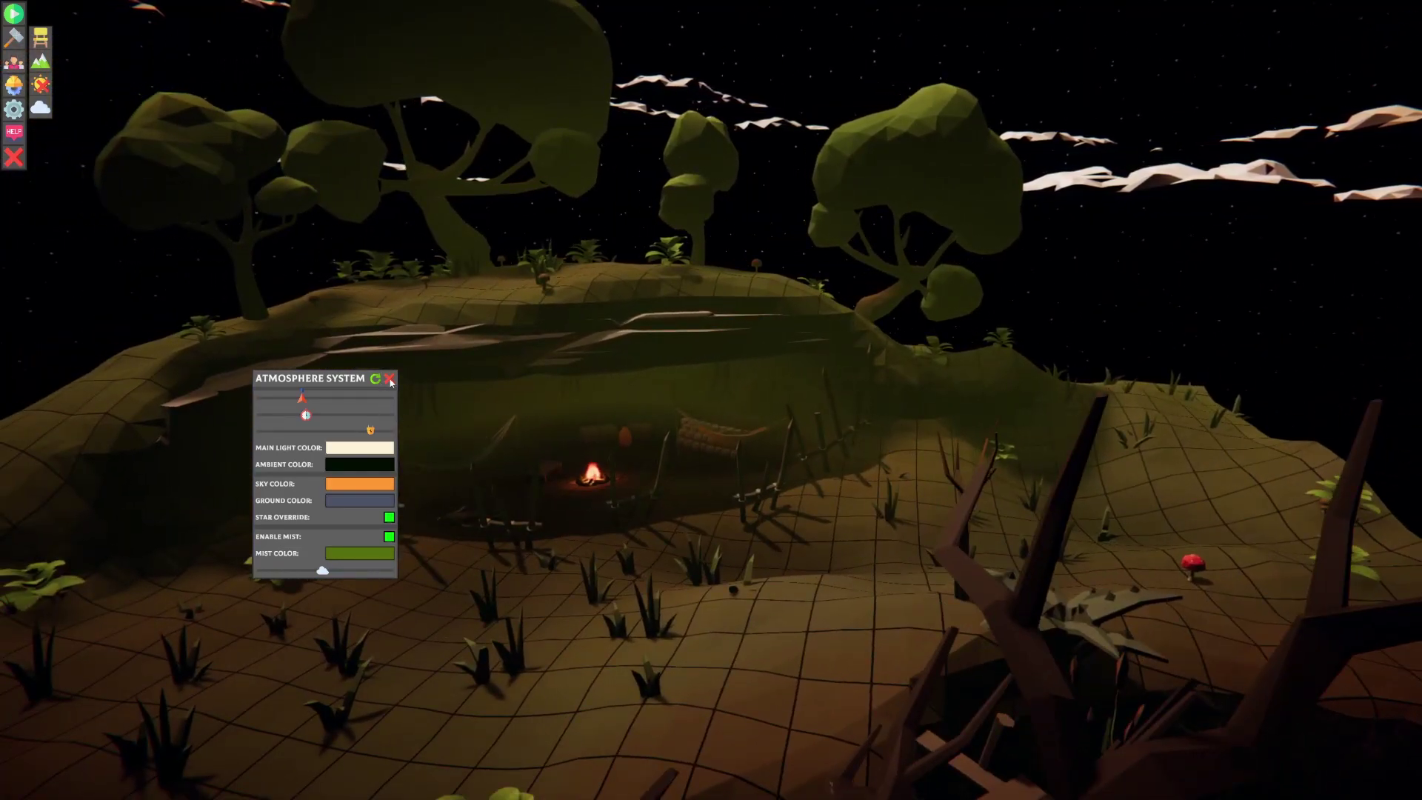
pyautogui.click(389, 380)
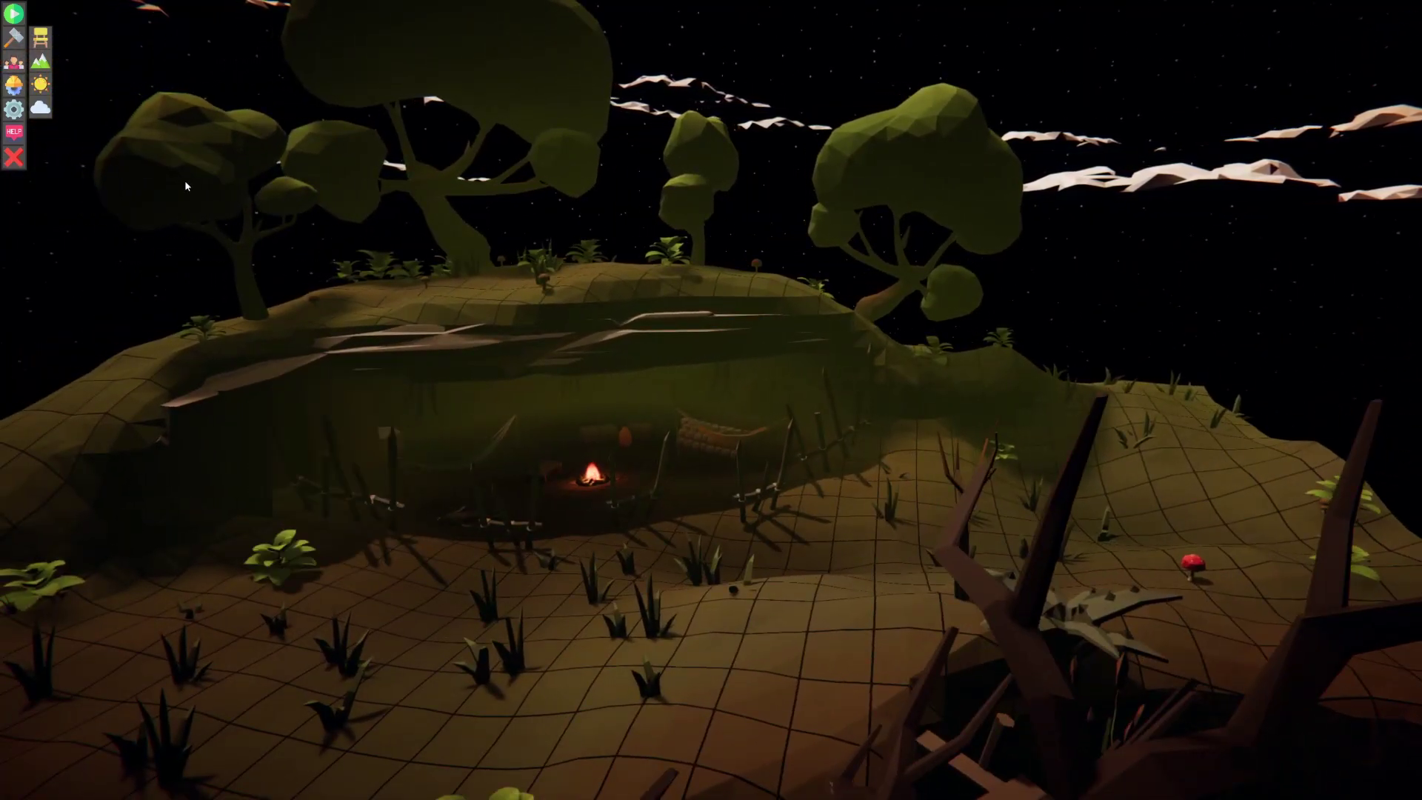
pyautogui.click(40, 108)
pyautogui.scroll(-5, 686, 477)
pyautogui.moveTo(667, 504); pyautogui.dragTo(584, 648, button='right')
pyautogui.moveTo(584, 648); pyautogui.dragTo(673, 485, button='middle')
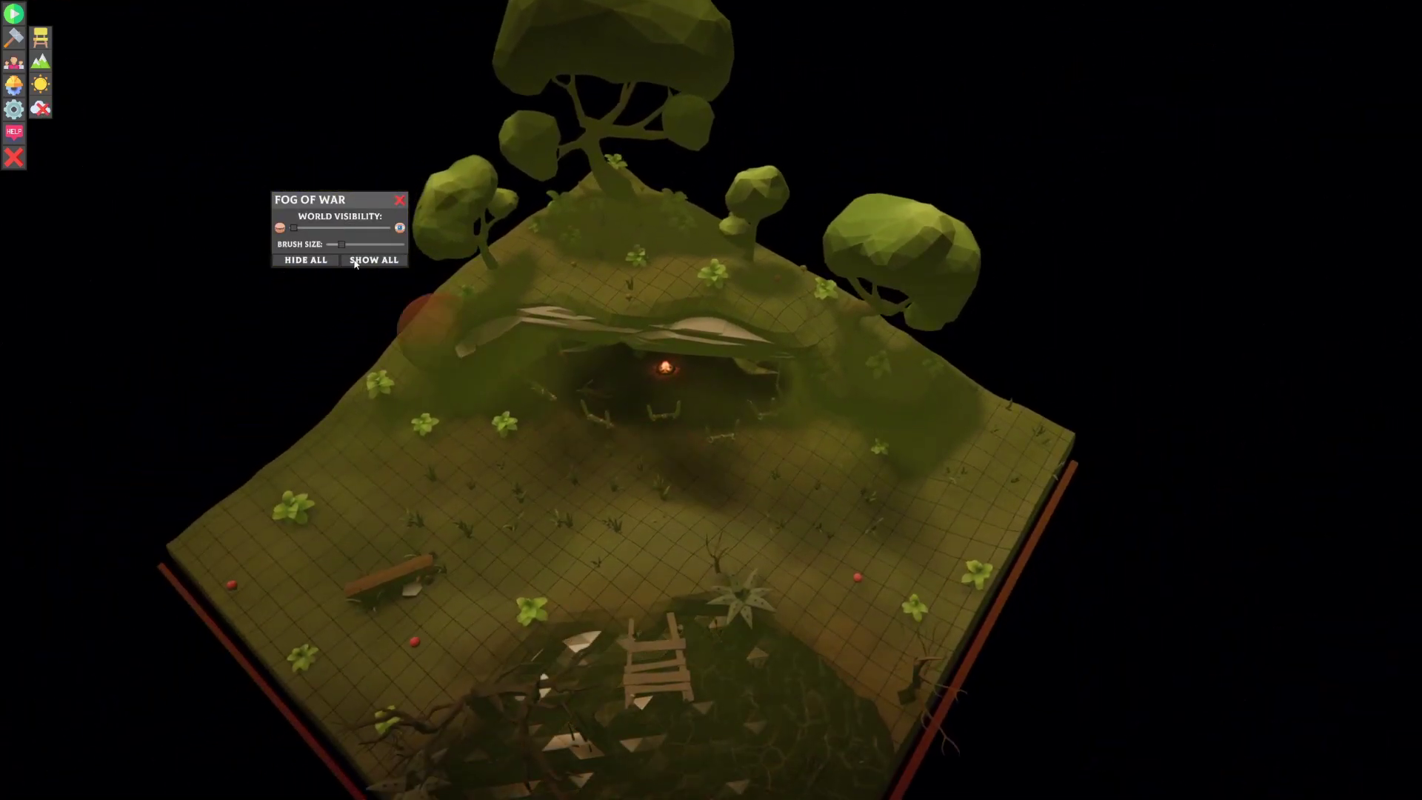
pyautogui.click(331, 260)
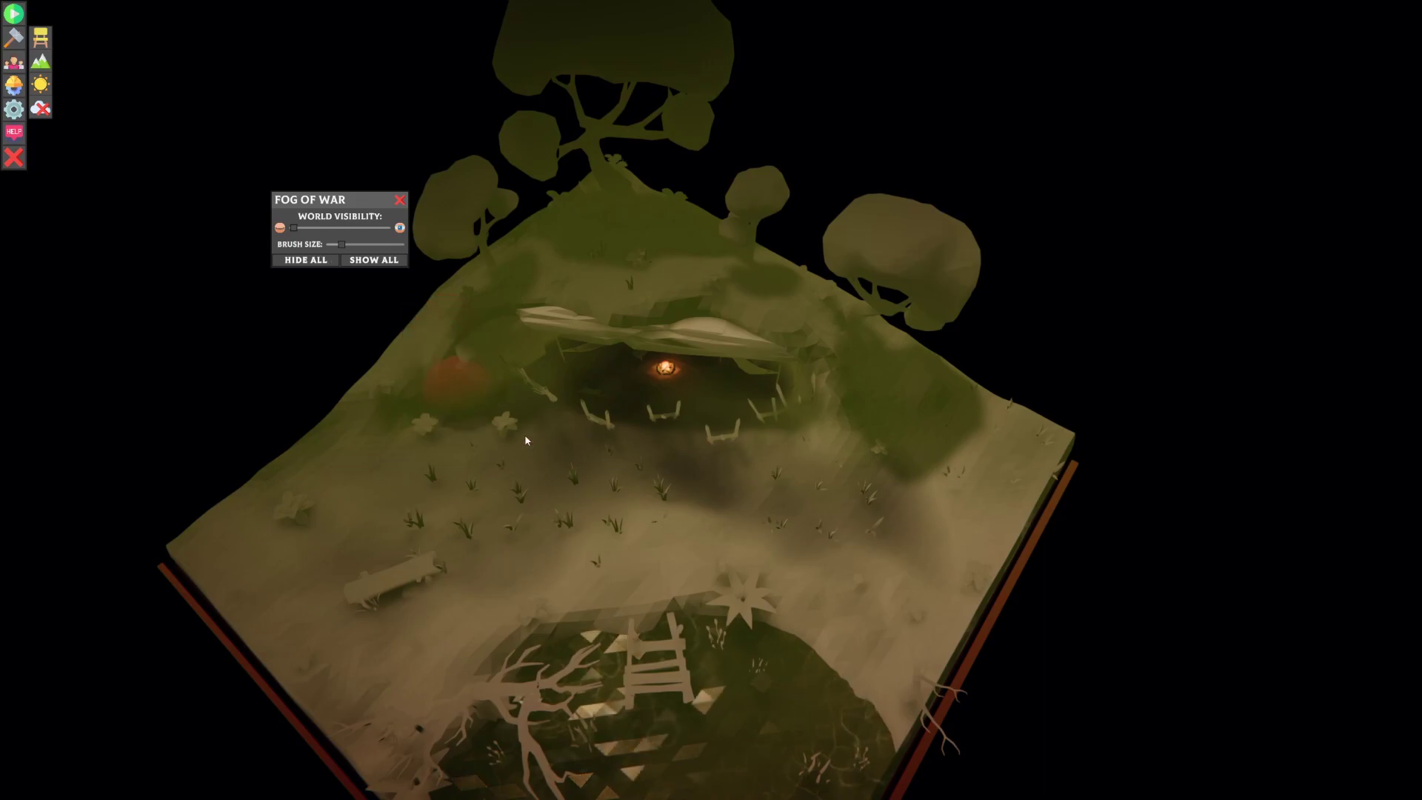
# Step: Raise World Visibility to maximum, enlarge the fog brush, reveal the ground around the fallen log, and close the Fog of War settings
pyautogui.moveTo(524, 434); pyautogui.dragTo(638, 476, button='right')
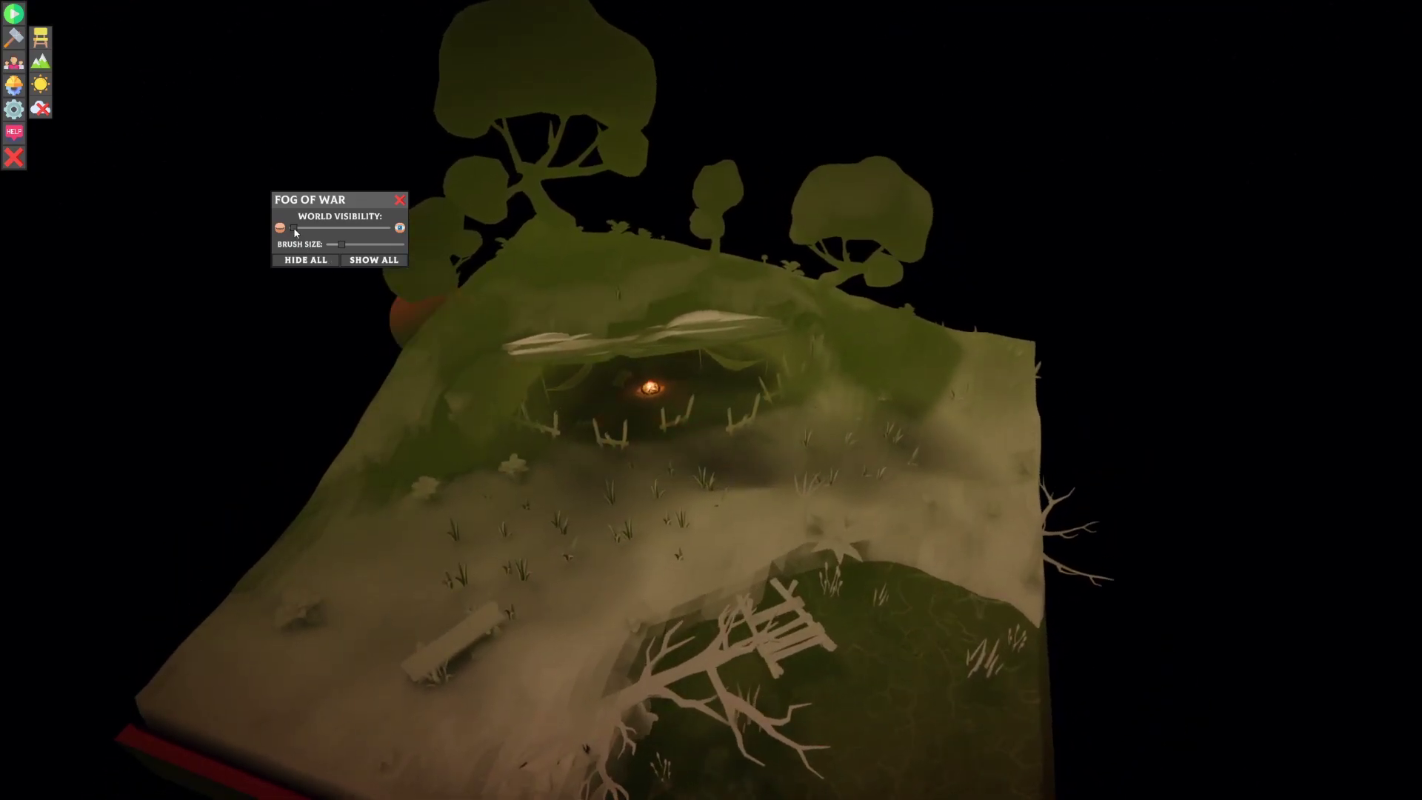
pyautogui.moveTo(349, 245); pyautogui.dragTo(366, 245)
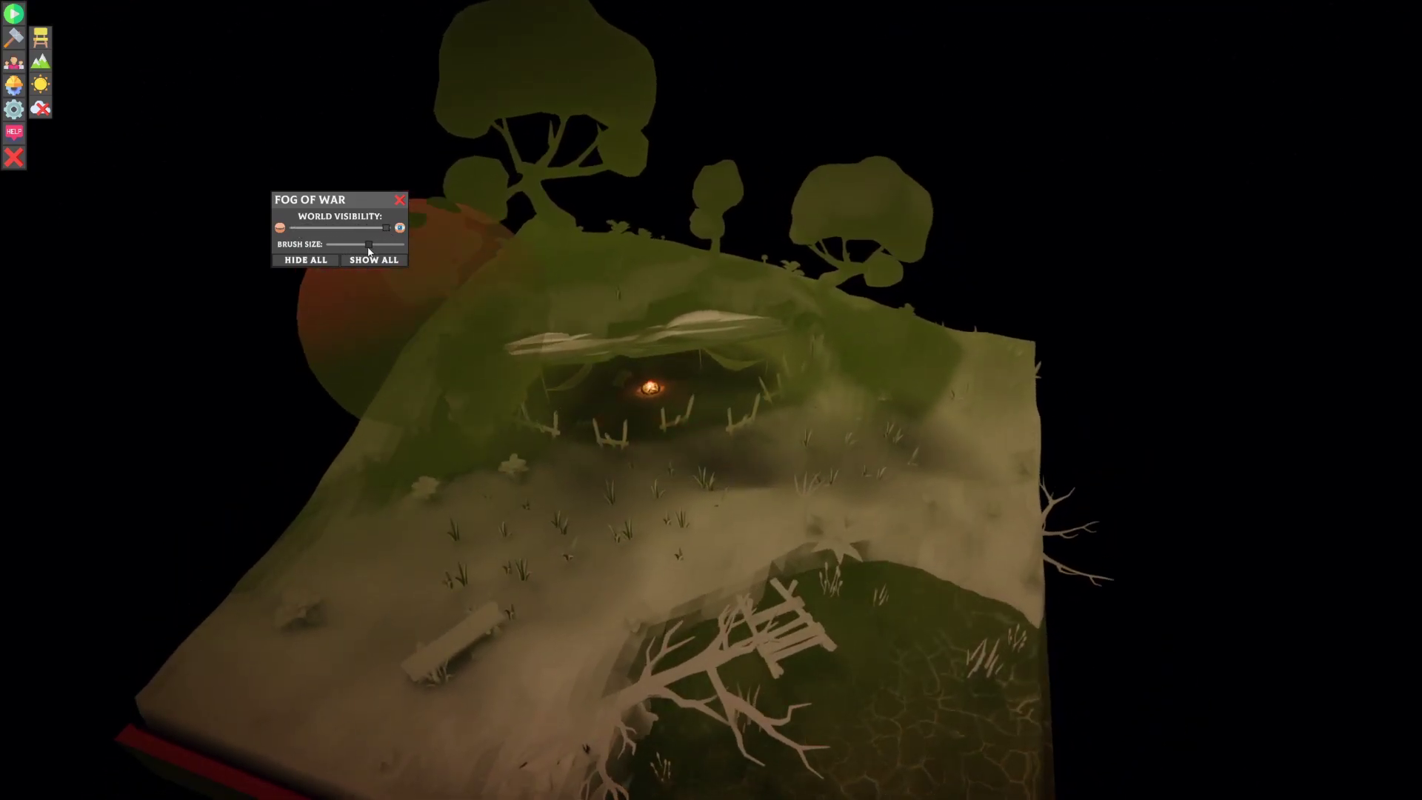
pyautogui.moveTo(563, 511)
pyautogui.mouseDown()
pyautogui.moveTo(548, 545)
pyautogui.moveTo(476, 545)
pyautogui.moveTo(385, 669)
pyautogui.moveTo(496, 615)
pyautogui.moveTo(334, 656)
pyautogui.moveTo(330, 541)
pyautogui.moveTo(499, 565)
pyautogui.mouseUp()
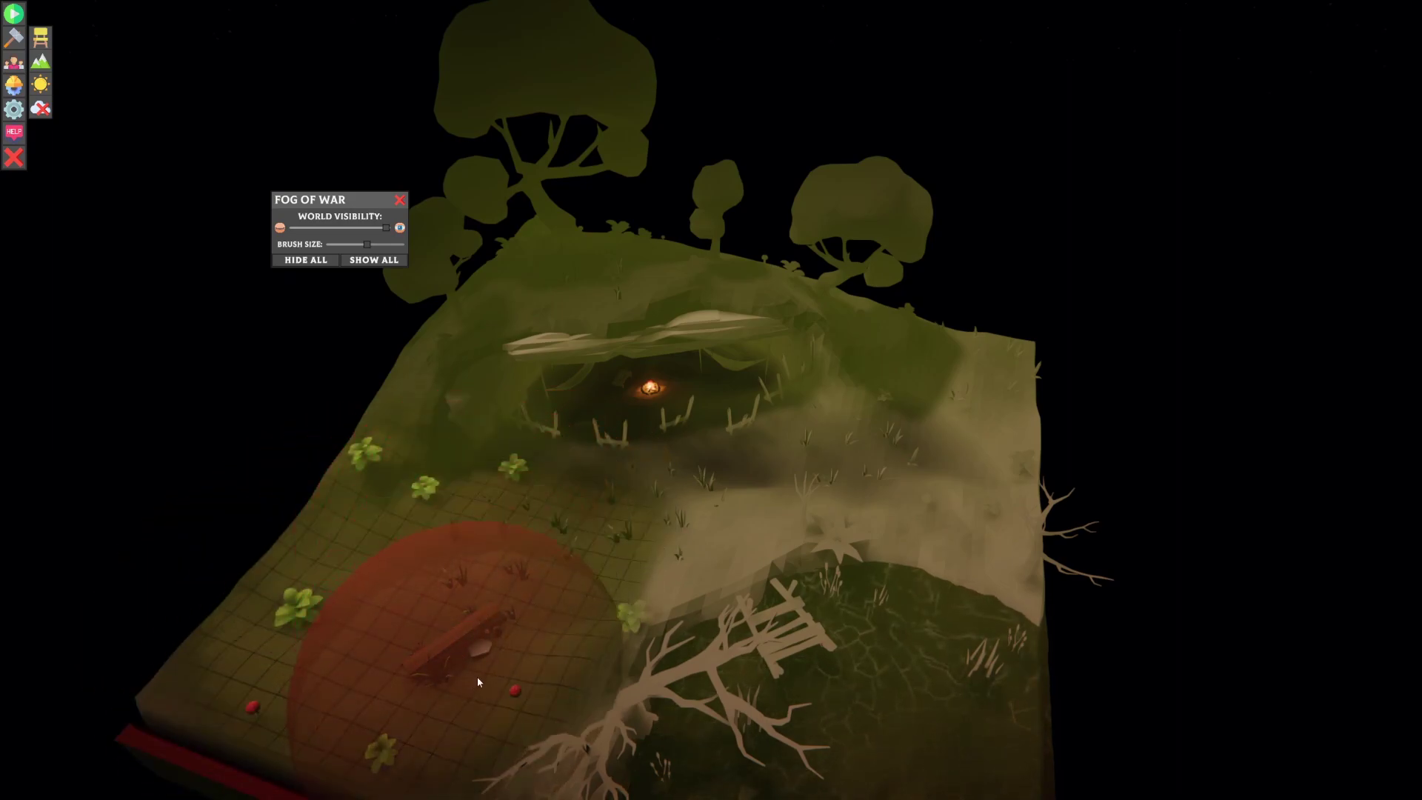
pyautogui.click(400, 200)
# Step: Place two character entities, one of them the Lady, on the revealed ground near the fallen log
pyautogui.moveTo(635, 604); pyautogui.dragTo(758, 584, button='middle')
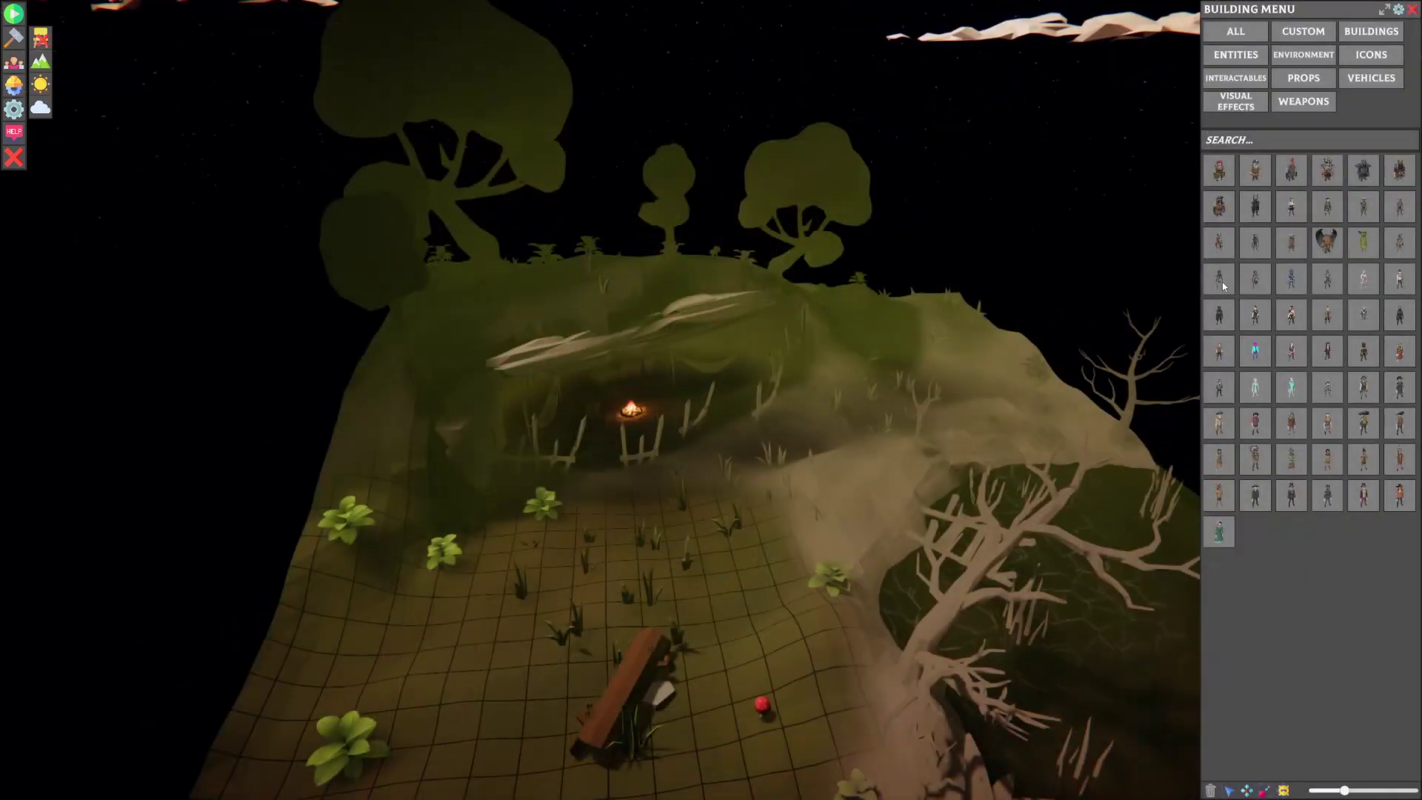
pyautogui.click(1222, 283)
pyautogui.click(487, 619)
pyautogui.click(736, 595)
pyautogui.moveTo(736, 596); pyautogui.dragTo(907, 445, button='middle')
pyautogui.click(905, 408)
pyautogui.press('f')
pyautogui.moveTo(726, 492); pyautogui.dragTo(794, 514, button='middle')
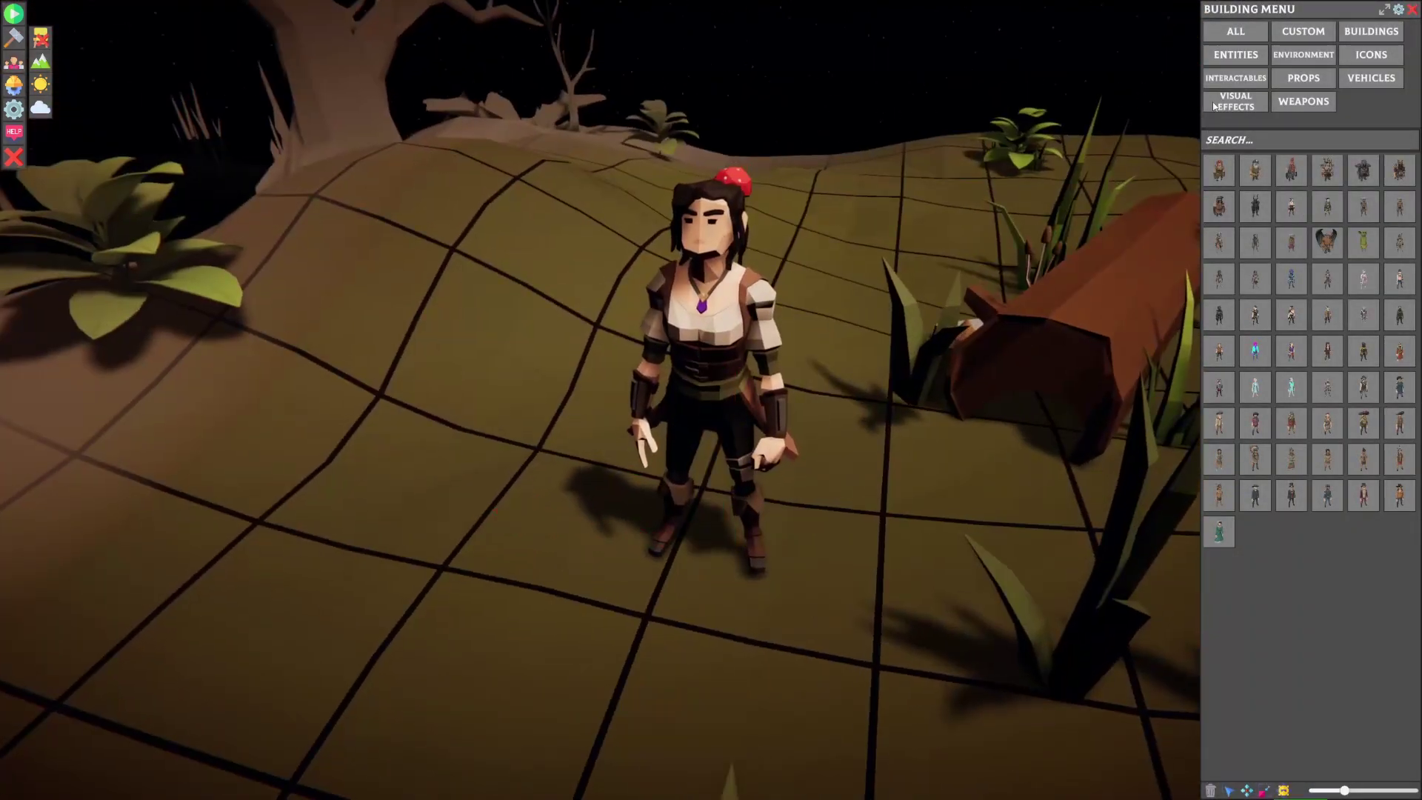
# Step: Pick a long weapon from the Weapons assets and attach it to the Lady
pyautogui.click(1301, 103)
pyautogui.click(1257, 462)
pyautogui.click(665, 459)
pyautogui.moveTo(770, 452); pyautogui.dragTo(474, 522, button='middle')
pyautogui.click(715, 318)
pyautogui.scroll(-4, 718, 333)
pyautogui.moveTo(722, 385); pyautogui.dragTo(1185, 406, button='middle')
pyautogui.moveTo(1185, 407); pyautogui.dragTo(1117, 423, button='right')
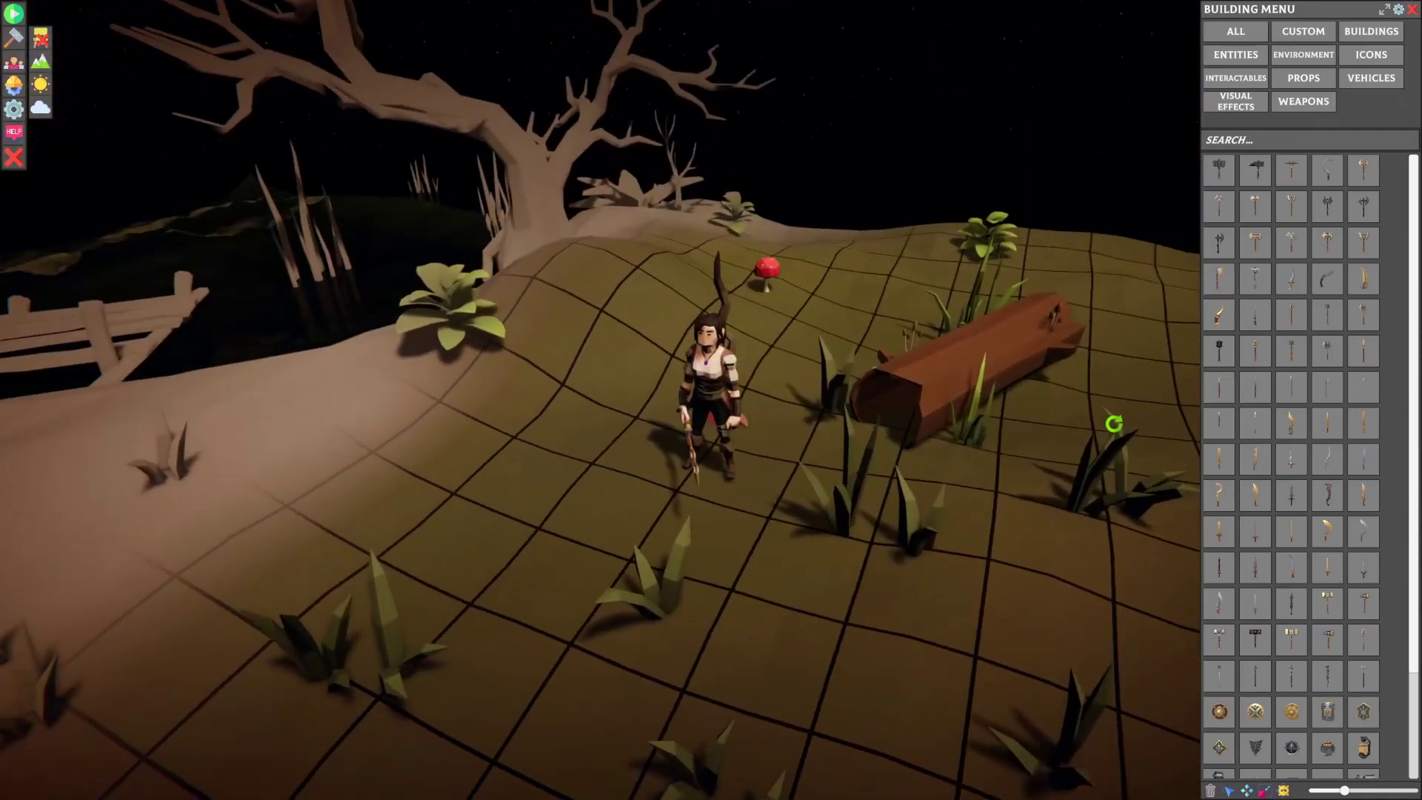
# Step: Select the Lady in play mode, aim a move toward the campfire shelter, and leave play mode
pyautogui.scroll(4, 679, 437)
pyautogui.click(13, 13)
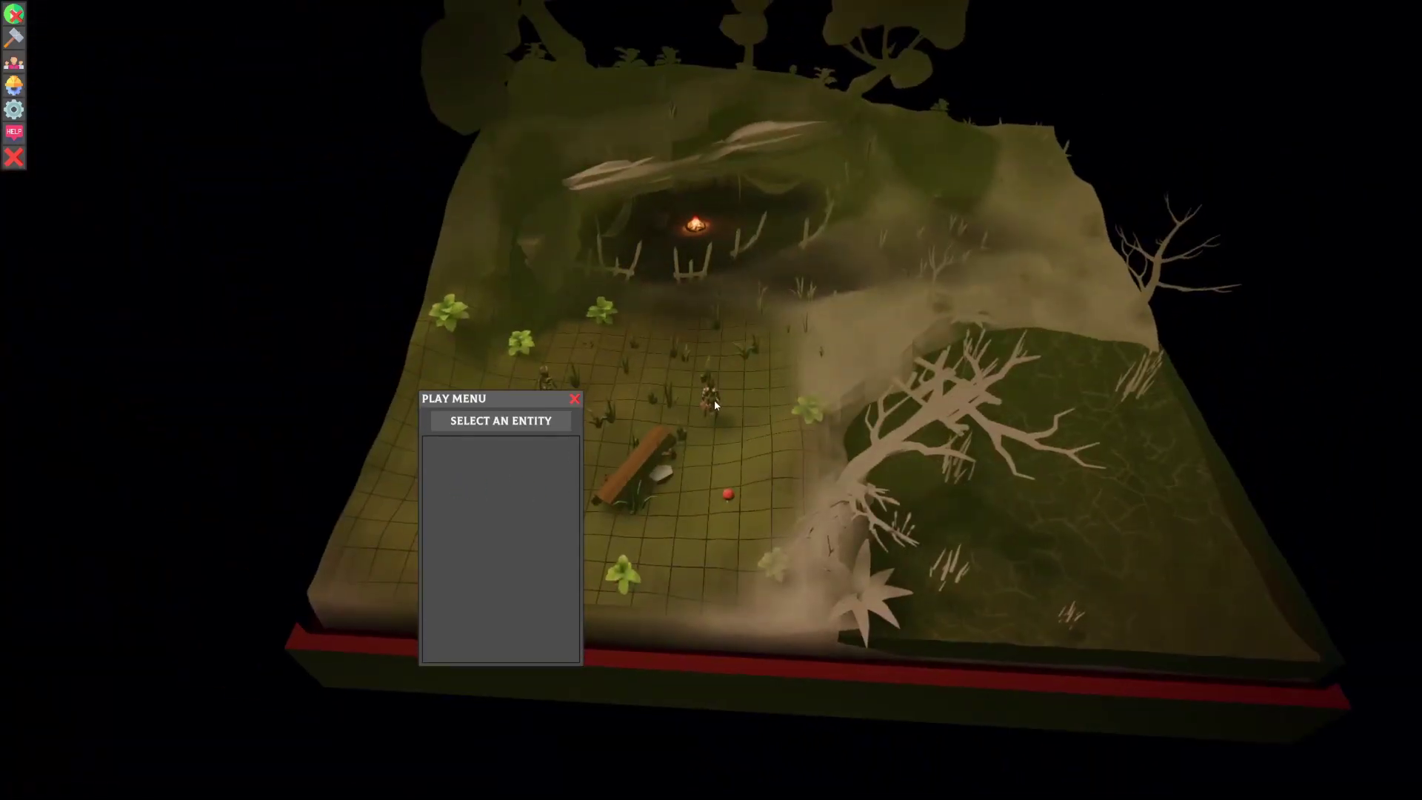
pyautogui.click(711, 400)
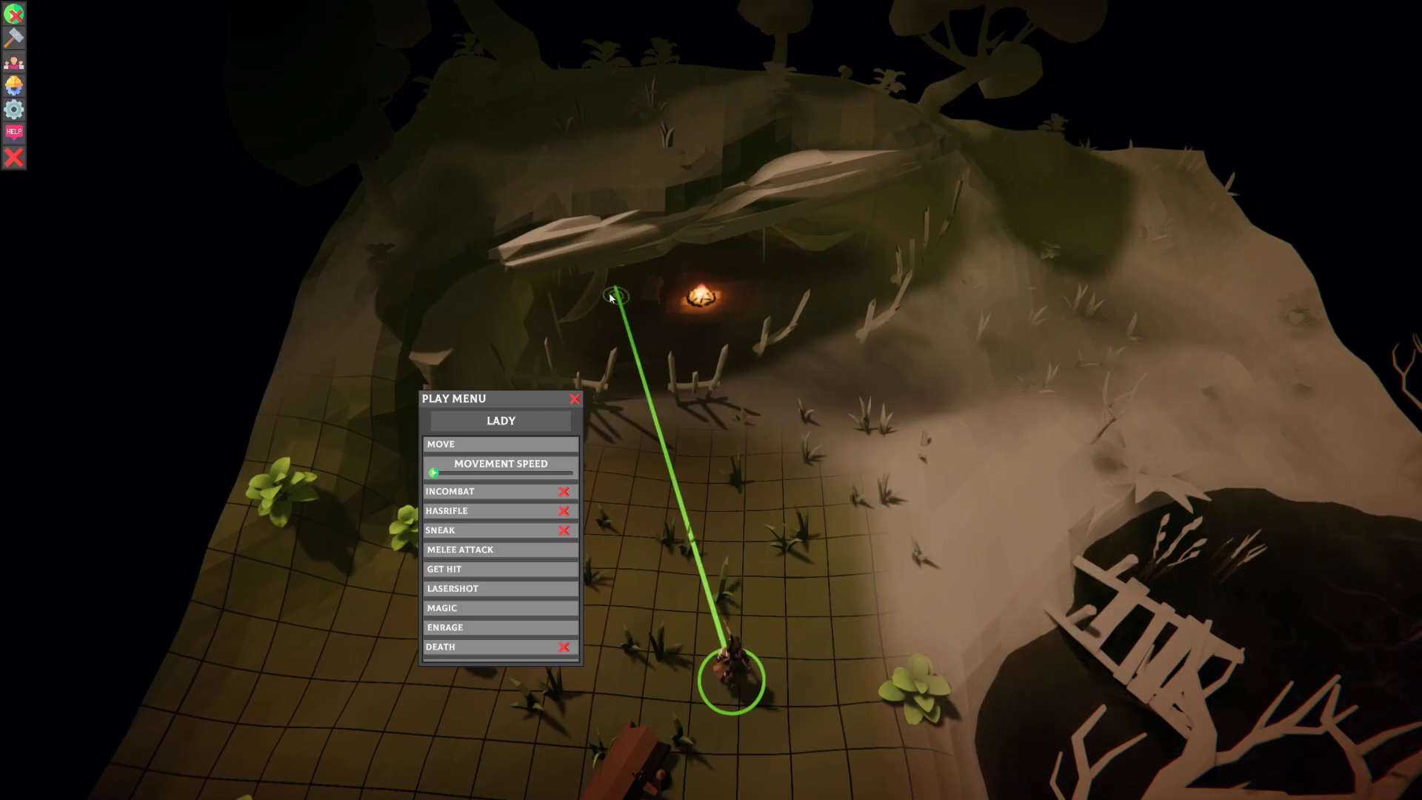
pyautogui.click(13, 13)
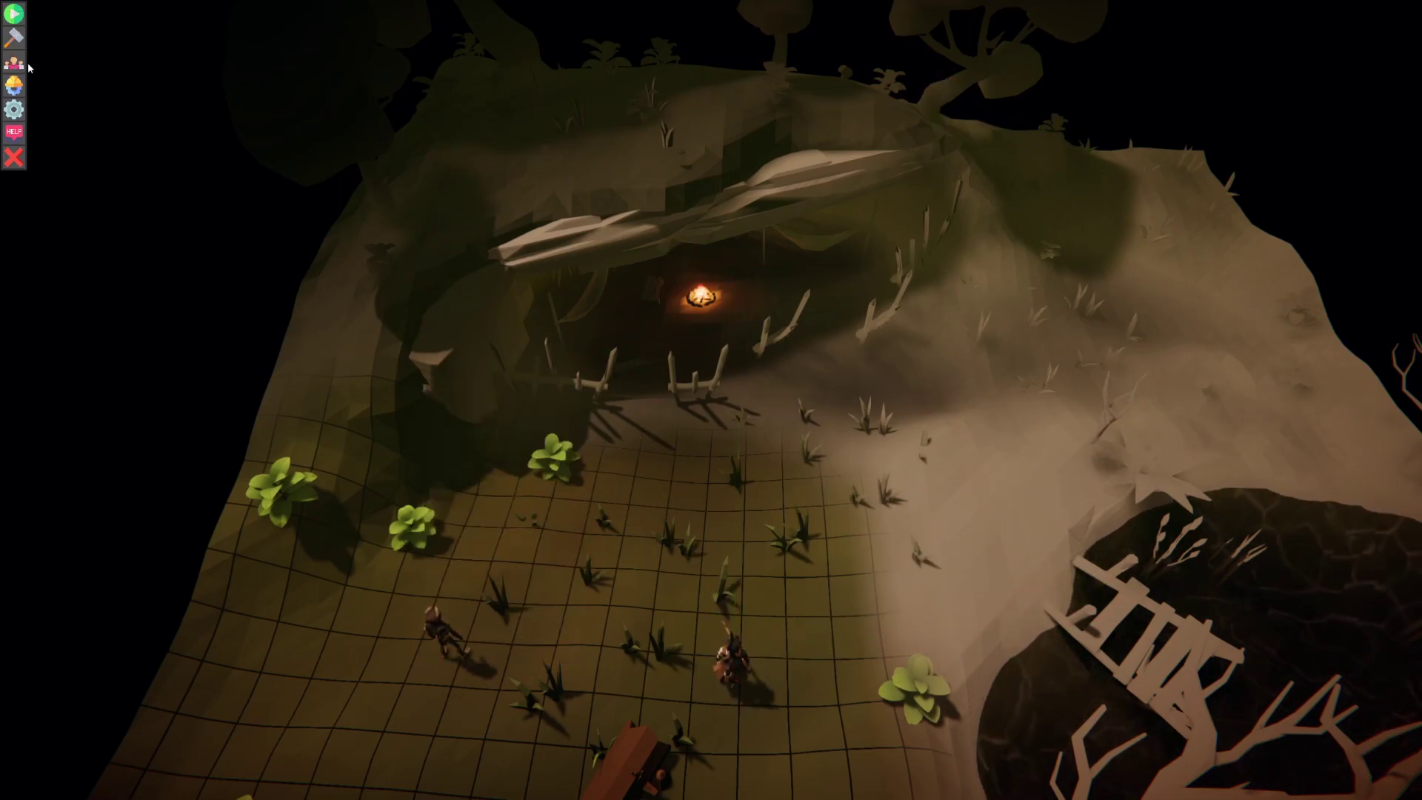
pyautogui.moveTo(242, 238); pyautogui.dragTo(242, 197, button='right')
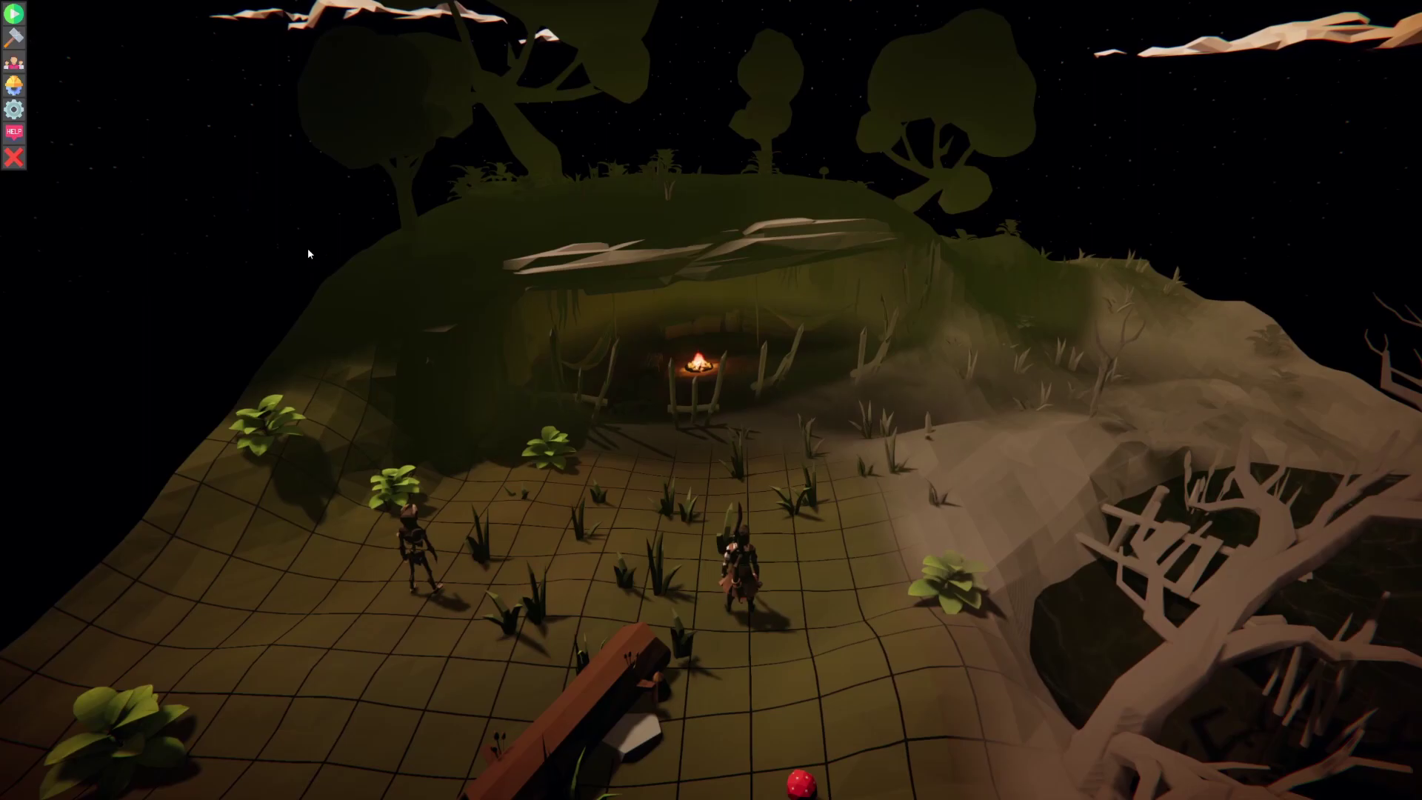
pyautogui.hotkey('ctrl', 's')
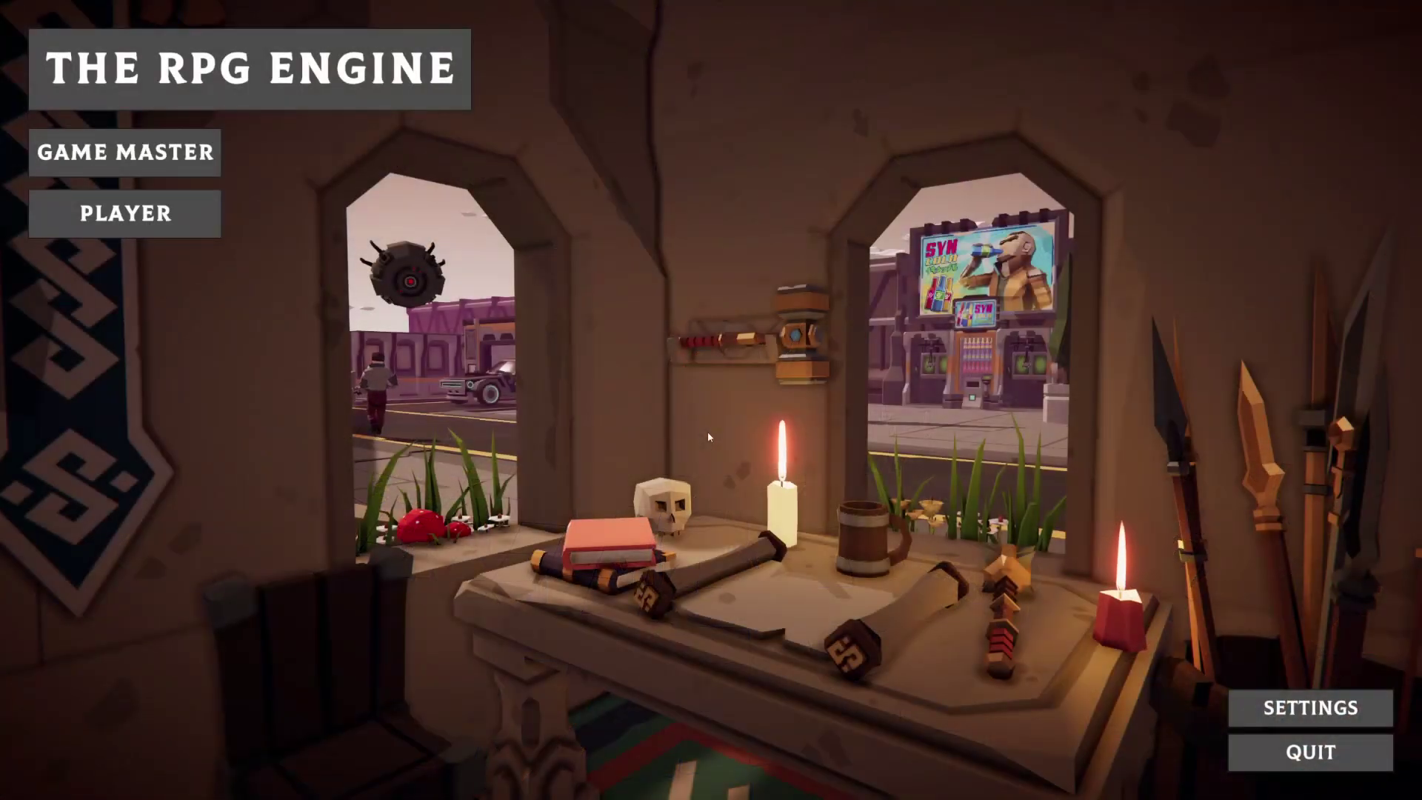
pyautogui.click(193, 219)
pyautogui.click(215, 149)
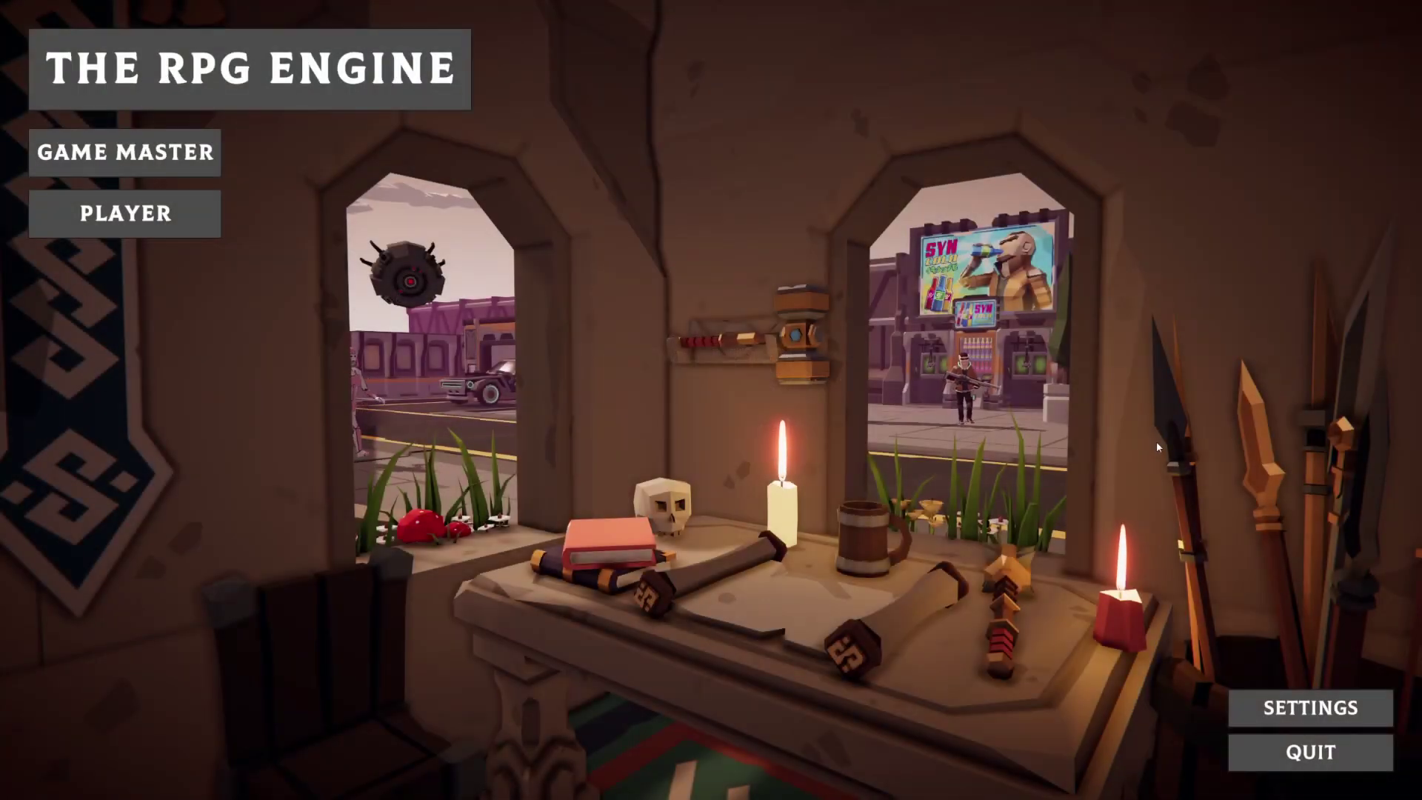
# Step: Switch to Steam, look over The RPG Engine's store page, and check the beta options in the game's library properties
pyautogui.hotkey('shift', 'Tab')
pyautogui.rightClick(448, 327)
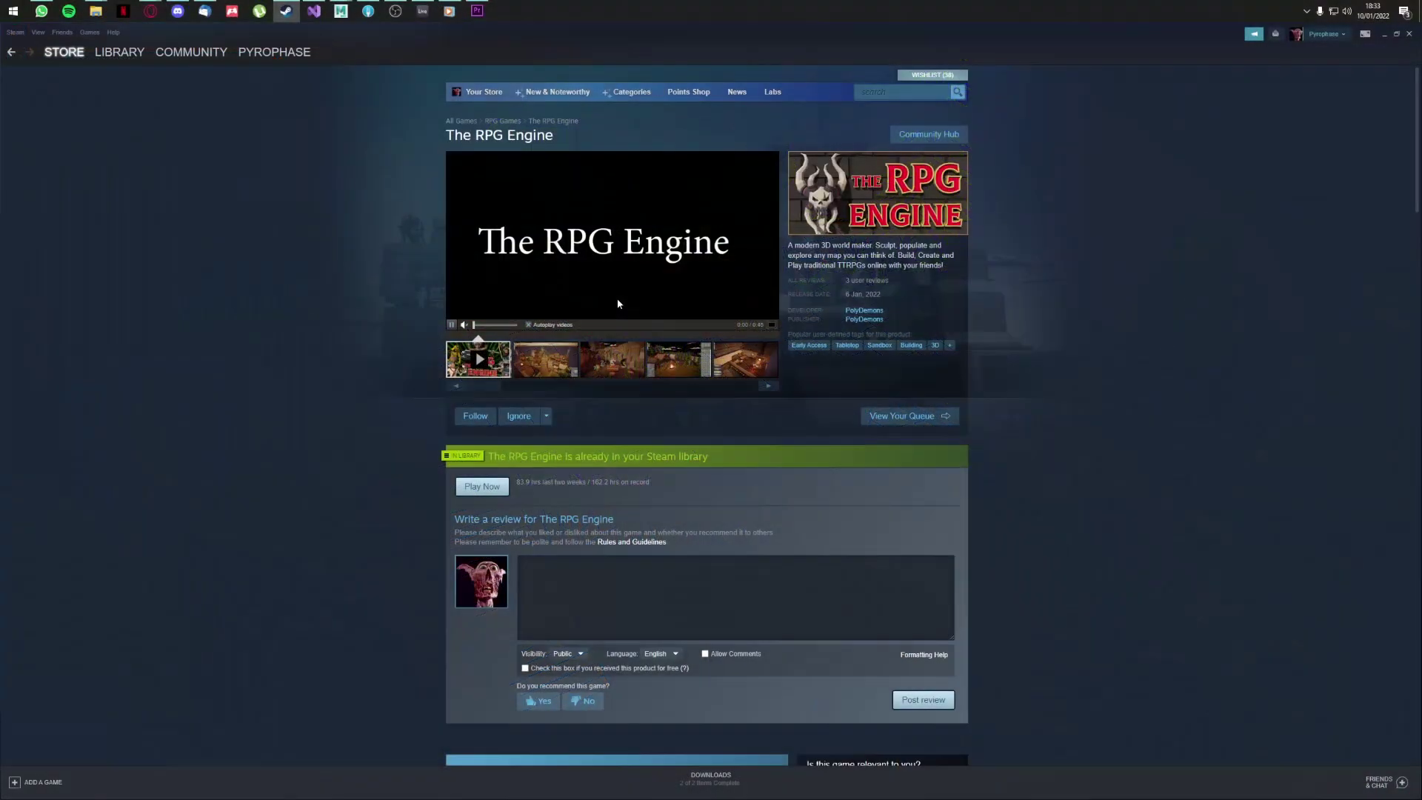
pyautogui.scroll(-8, 615, 300)
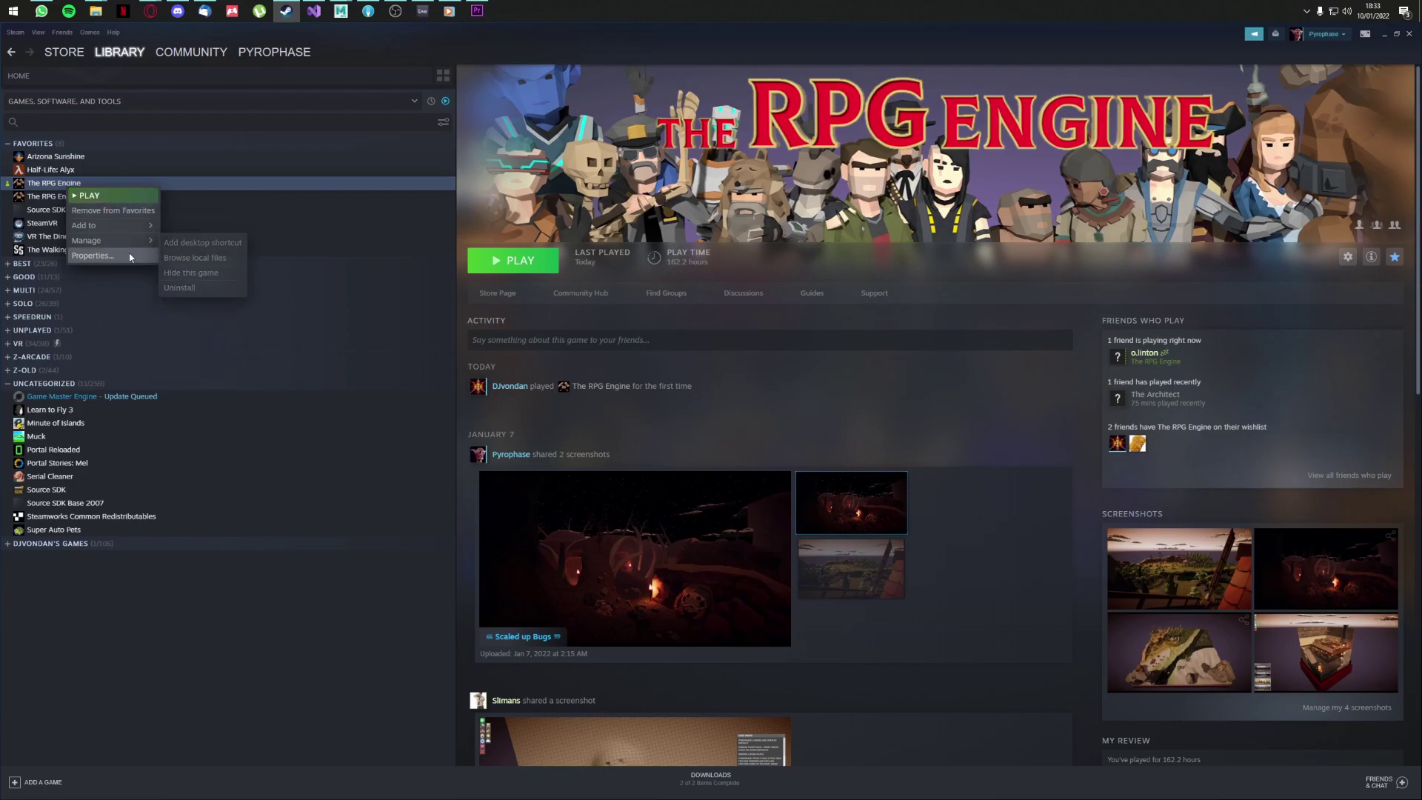
pyautogui.click(95, 255)
pyautogui.click(520, 349)
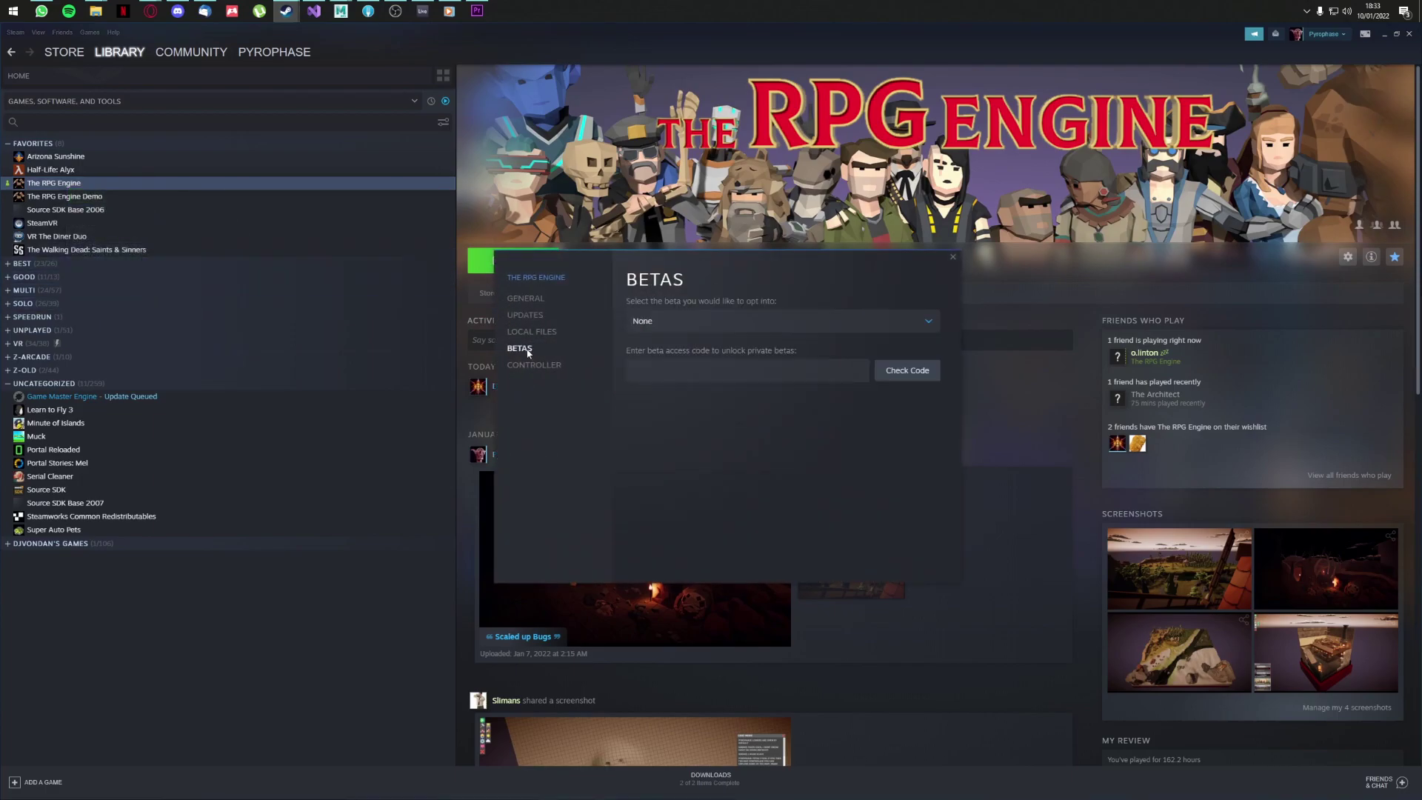
pyautogui.click(670, 328)
pyautogui.click(734, 392)
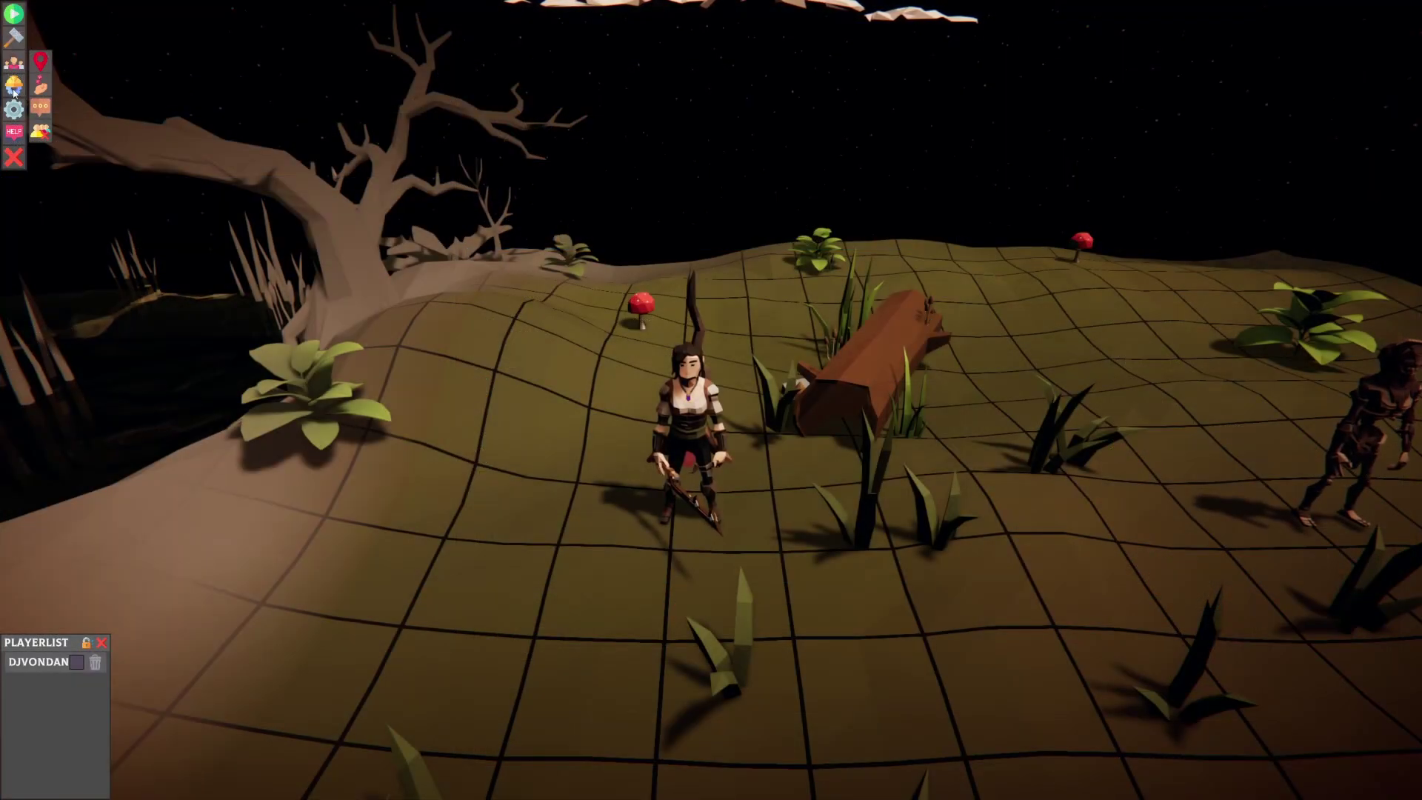
# Step: Open the Map Controller in The RPG Engine and examine the Players to Move options for the Forrest Encounter map
pyautogui.click(40, 110)
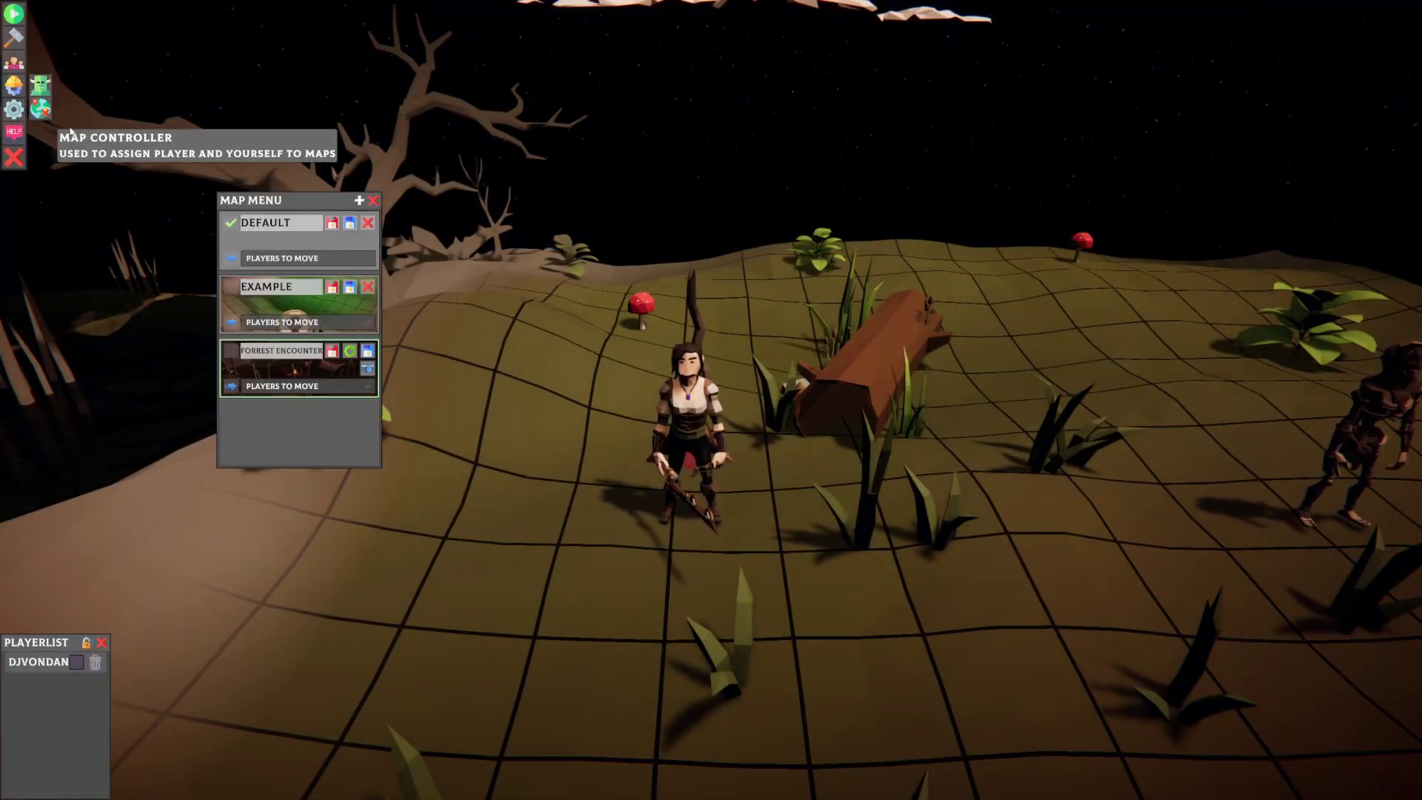
pyautogui.click(290, 386)
pyautogui.click(289, 436)
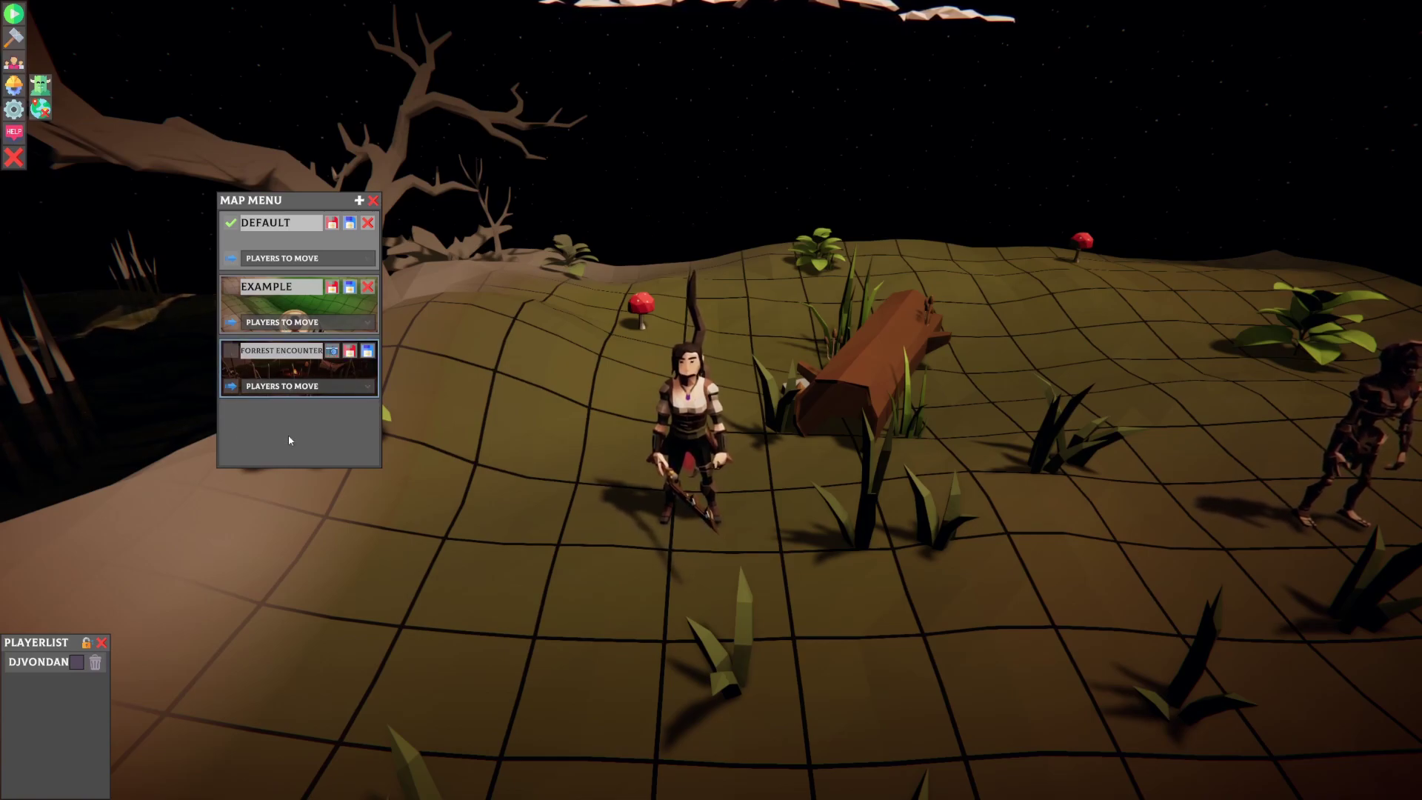
pyautogui.click(289, 386)
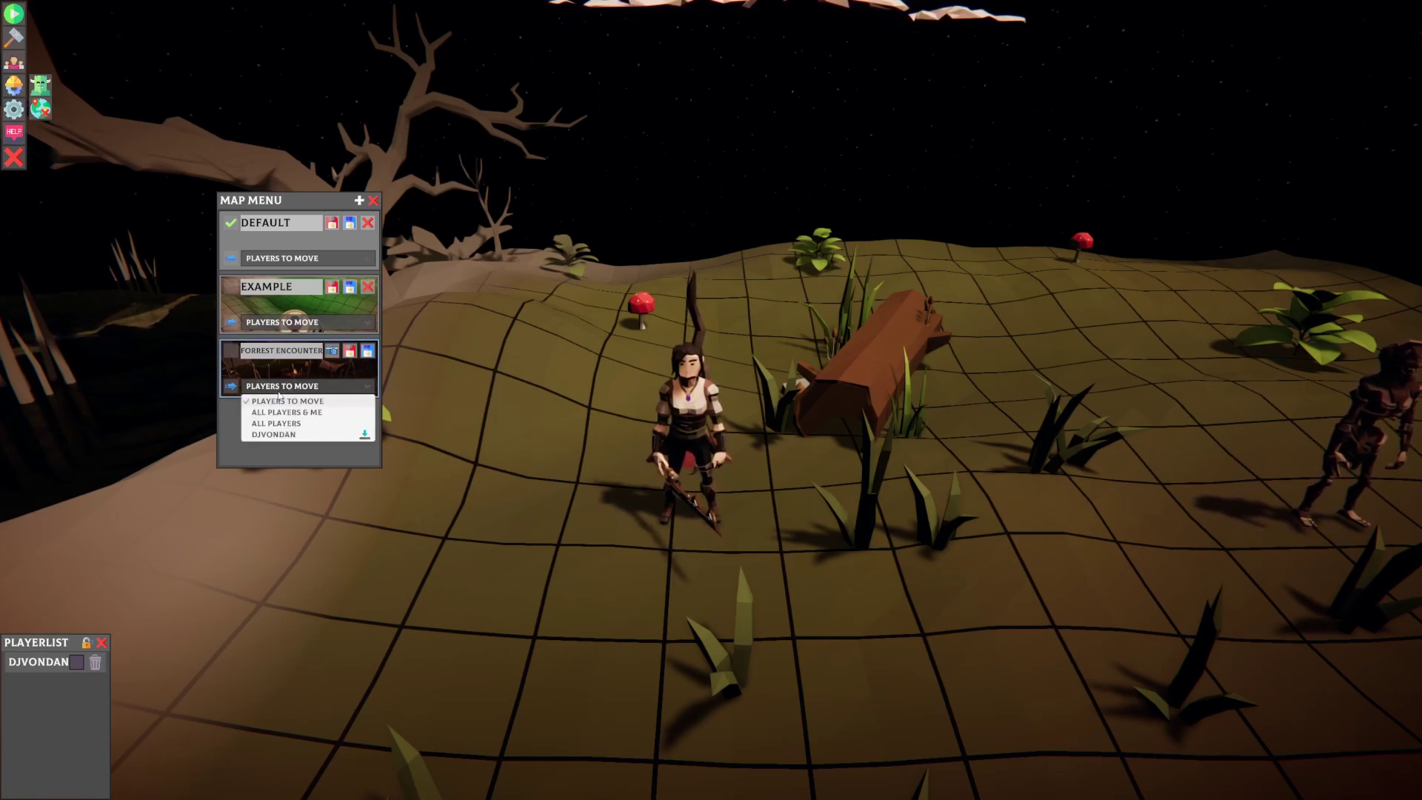
pyautogui.click(356, 457)
# Step: Move the Map Menu window so that it sits directly above the Playerlist
pyautogui.scroll(-3, 627, 419)
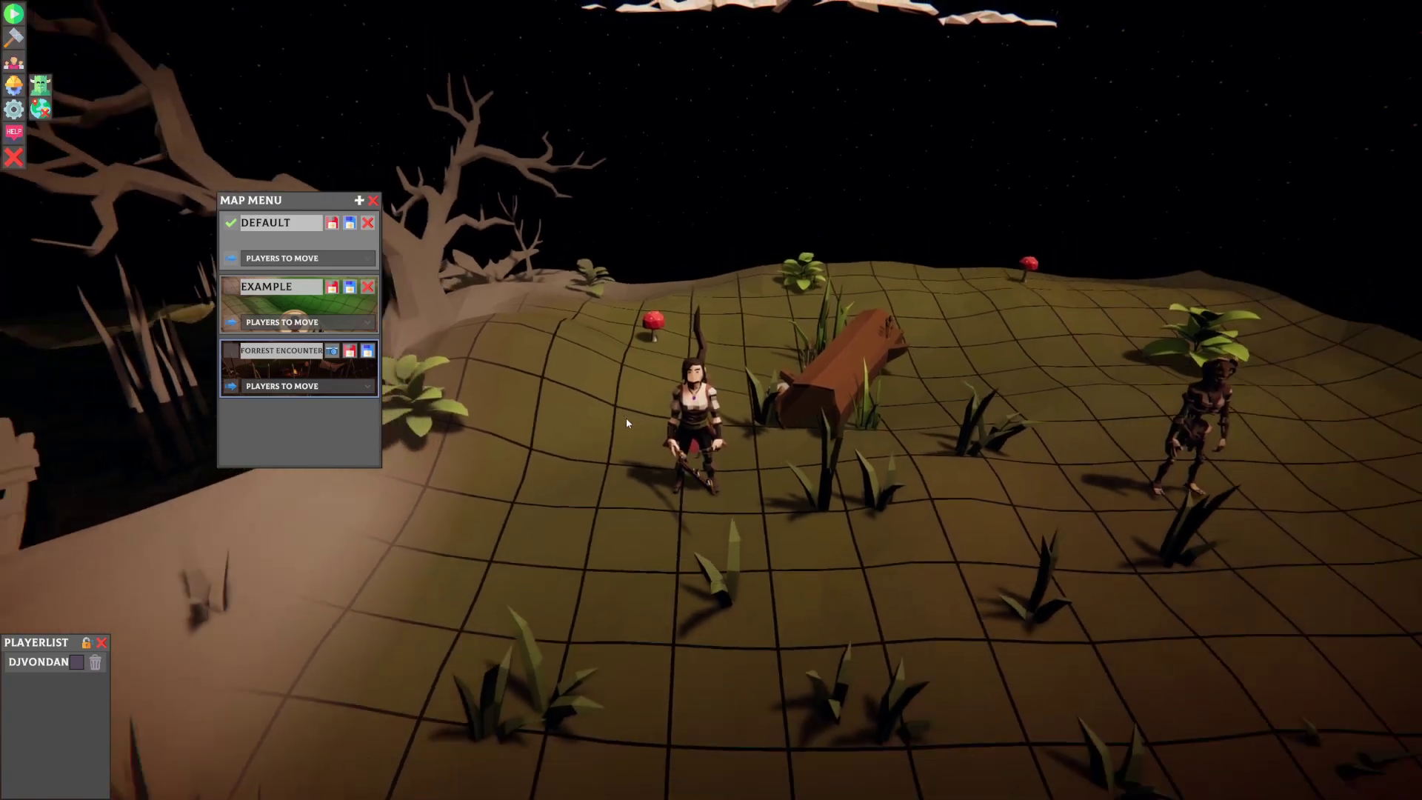
pyautogui.moveTo(626, 423)
pyautogui.mouseDown(button='right')
pyautogui.moveTo(381, 482)
pyautogui.moveTo(238, 485)
pyautogui.moveTo(626, 364)
pyautogui.mouseUp(button='right')
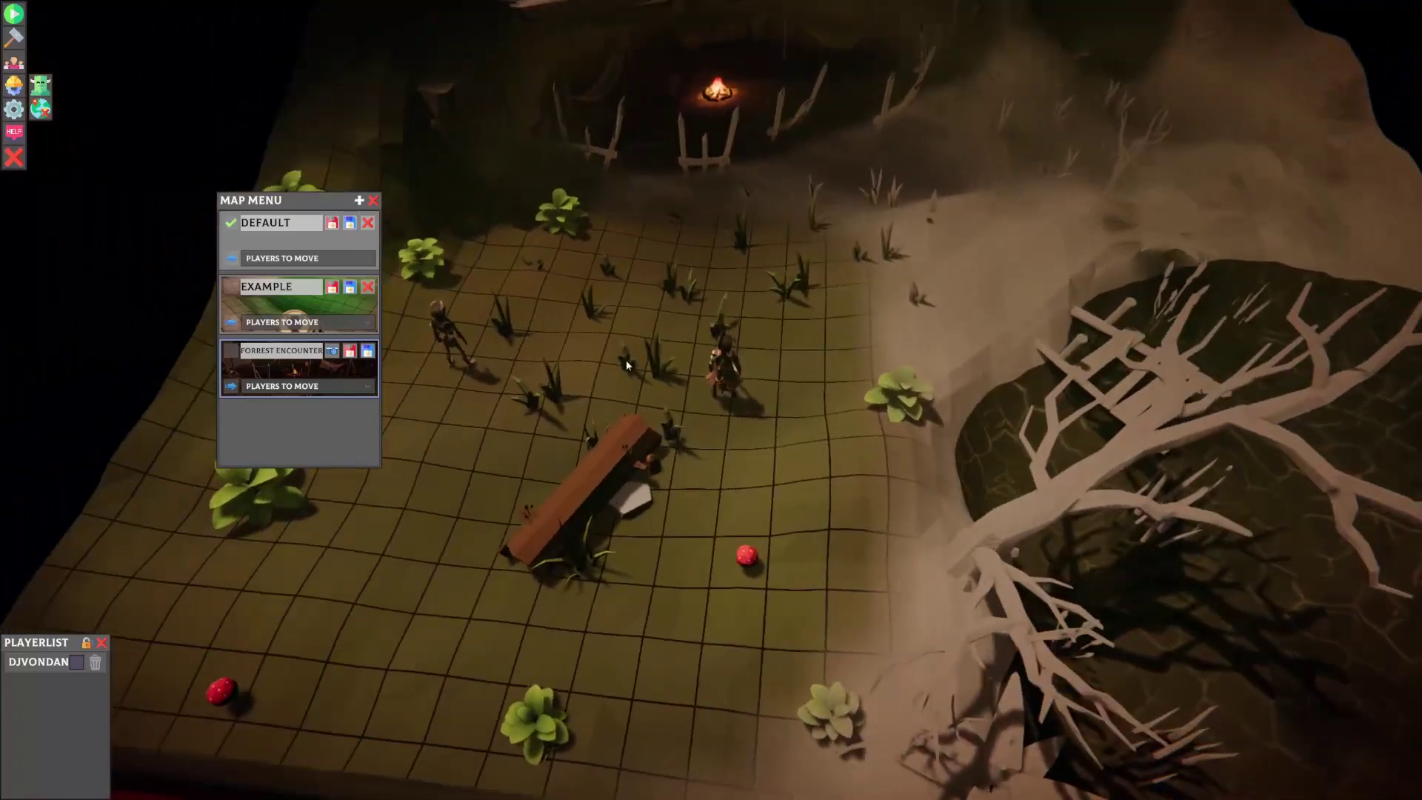
pyautogui.moveTo(626, 364); pyautogui.dragTo(654, 466, button='middle')
pyautogui.scroll(4, 656, 469)
pyautogui.moveTo(311, 201); pyautogui.dragTo(88, 417)
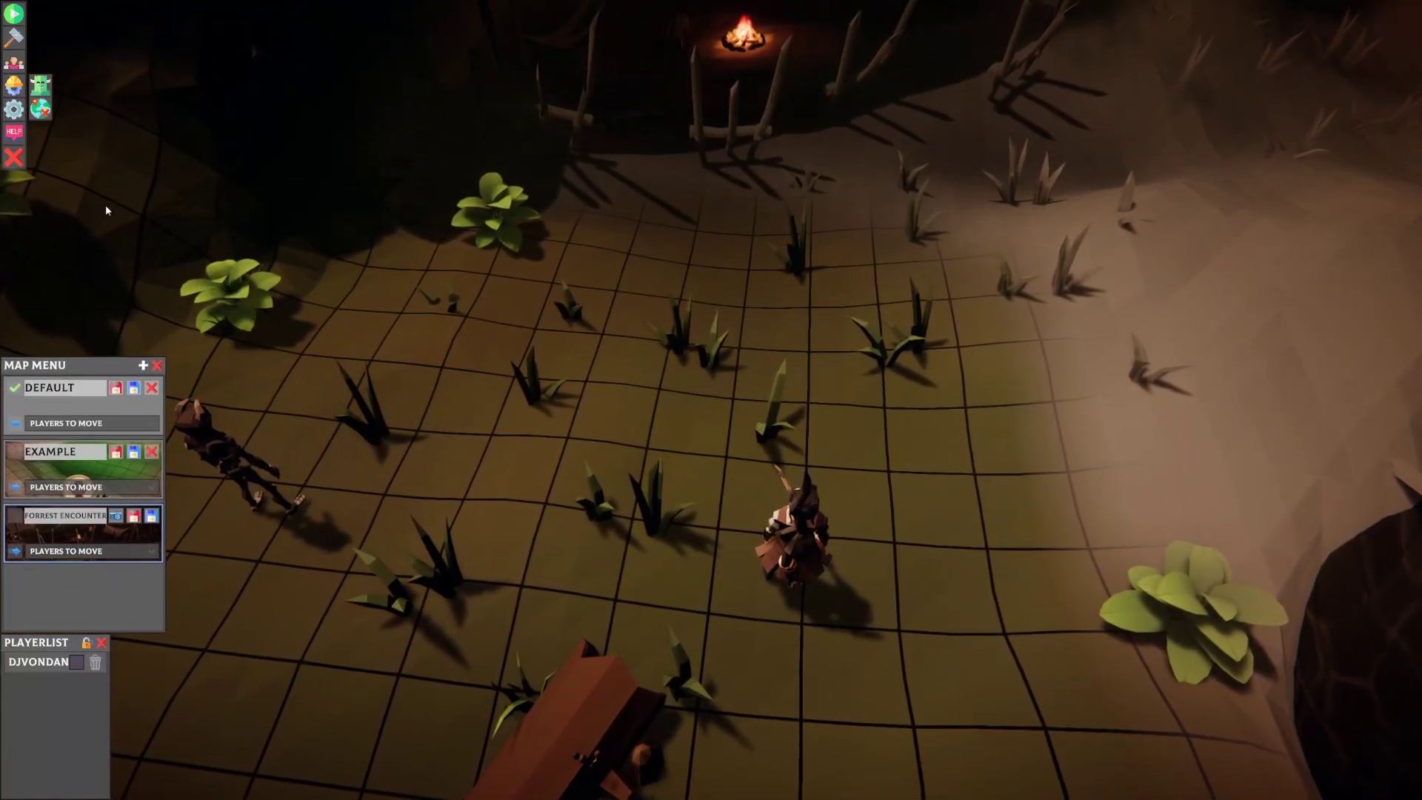
# Step: Open the Control Assigner, select the Lady to check which player may control her, and close the assigner
pyautogui.click(40, 89)
pyautogui.moveTo(618, 328); pyautogui.dragTo(688, 471)
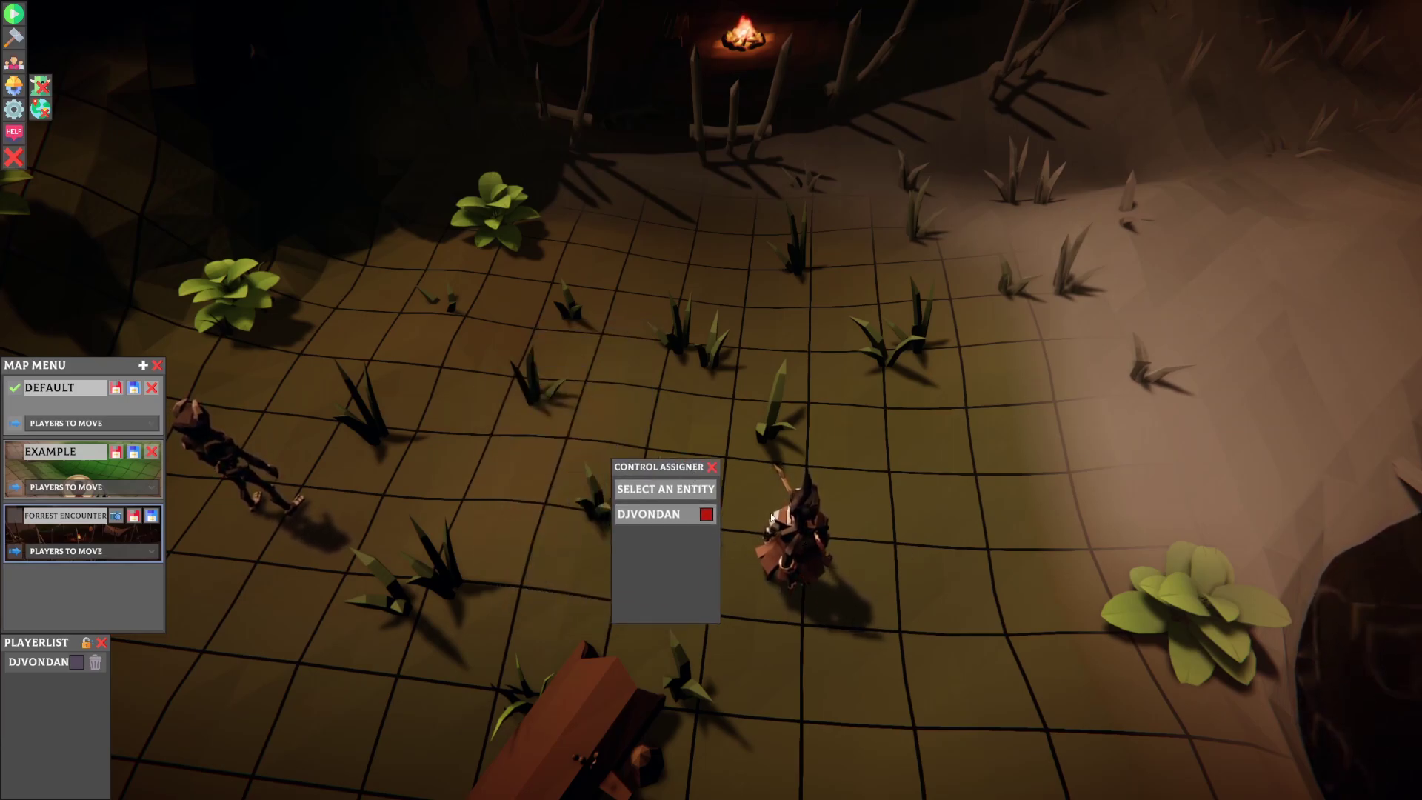
pyautogui.click(779, 561)
pyautogui.scroll(-2, 923, 553)
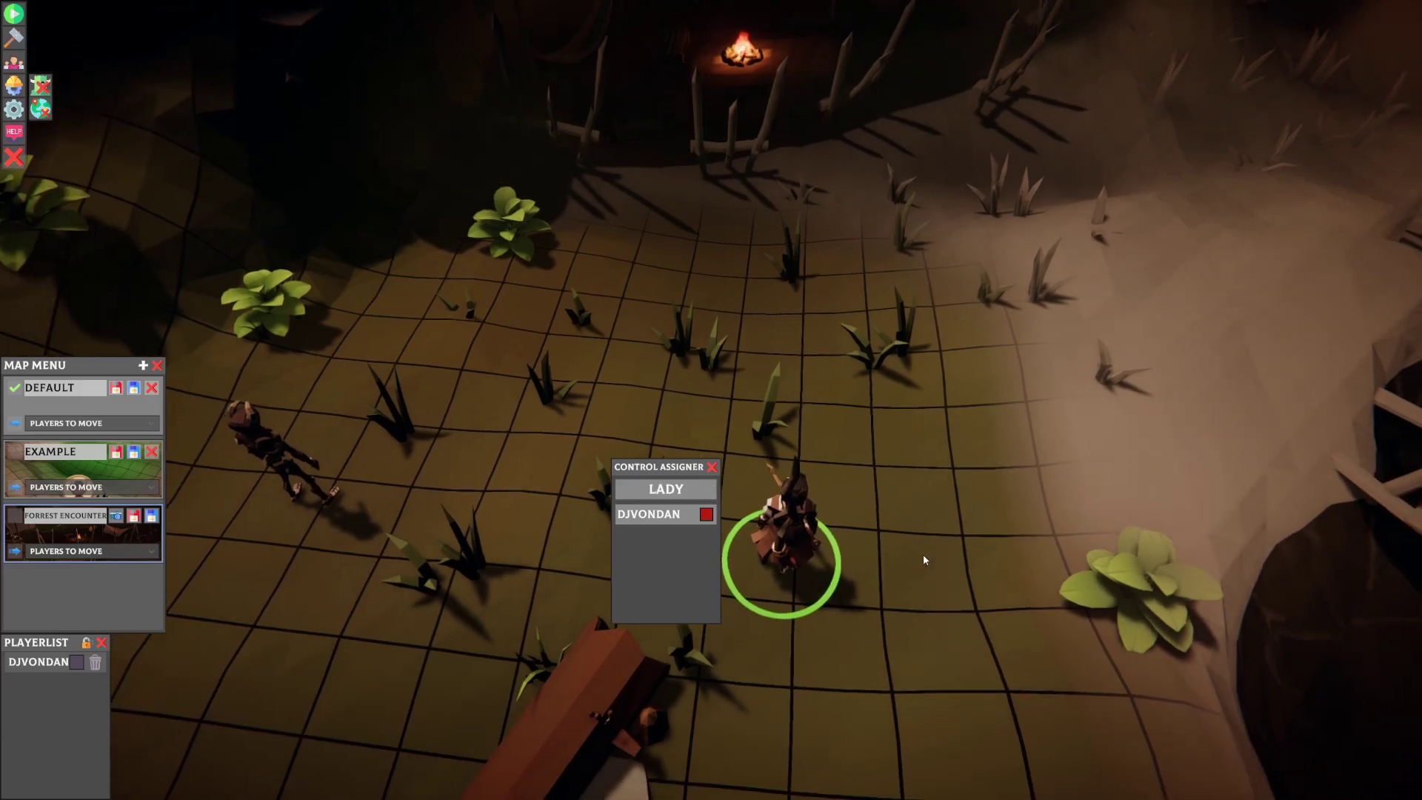
pyautogui.moveTo(906, 549); pyautogui.dragTo(935, 522, button='right')
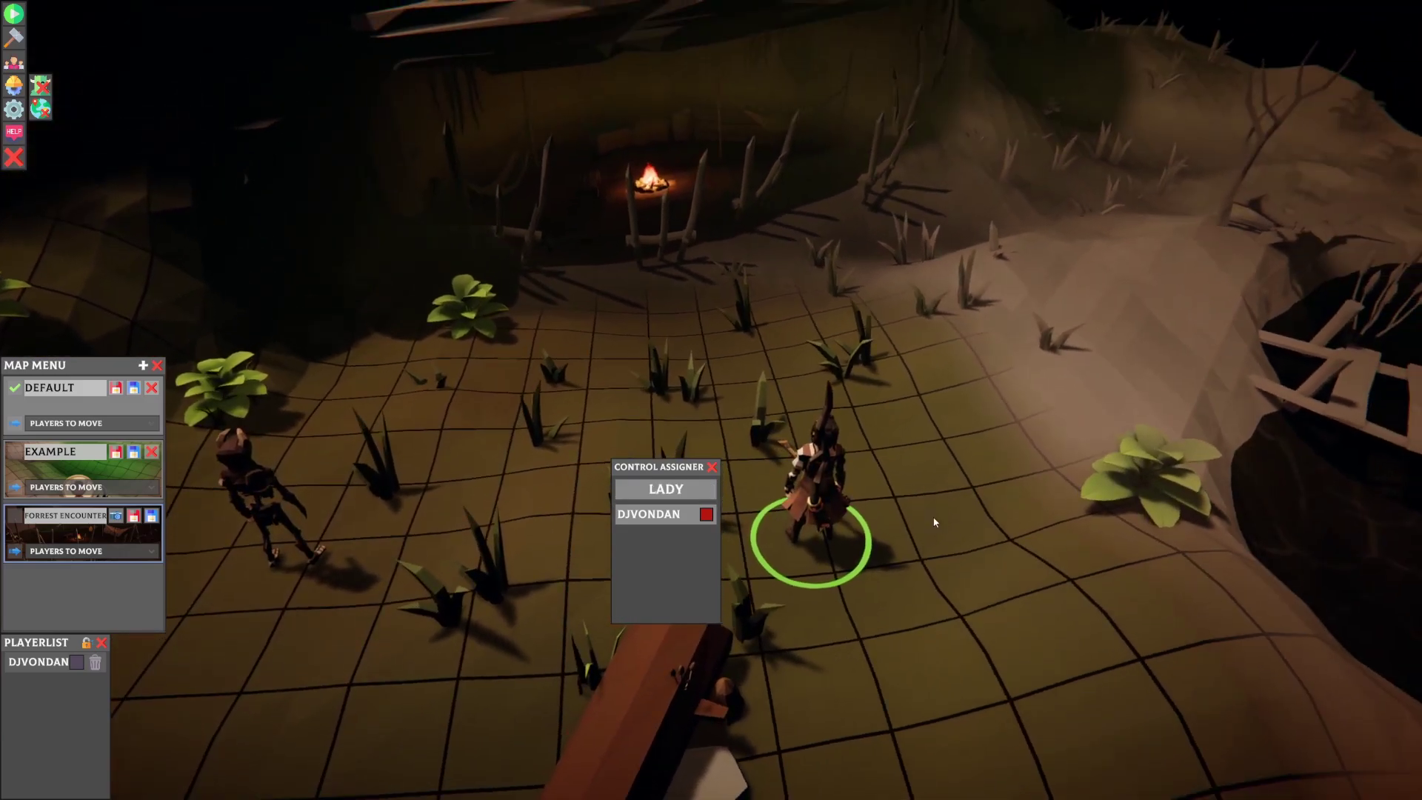
pyautogui.moveTo(688, 476); pyautogui.dragTo(547, 363)
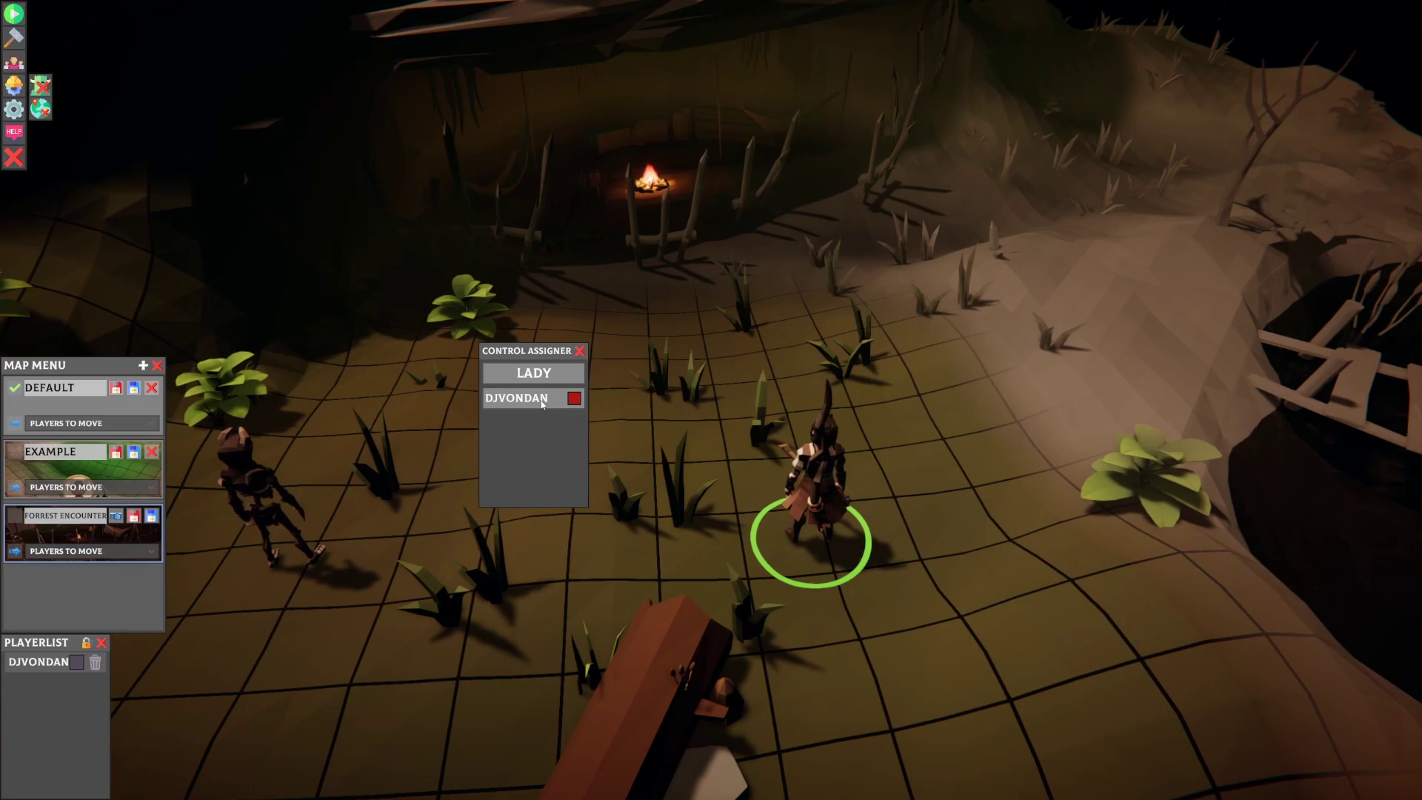
pyautogui.click(580, 351)
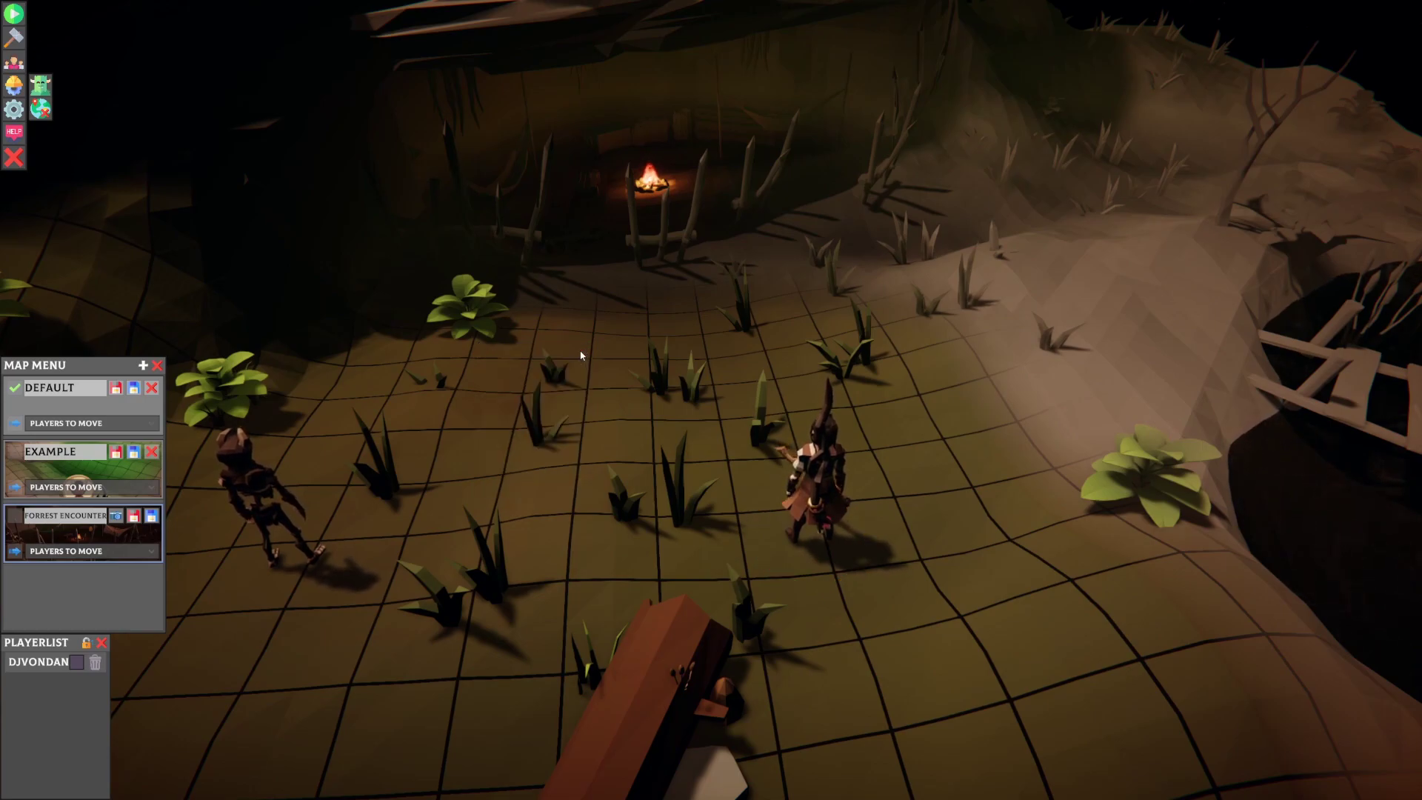
# Step: Enter play mode and move the Skeleton across the grid to the square beside the Lady
pyautogui.moveTo(566, 414); pyautogui.dragTo(970, 463, button='right')
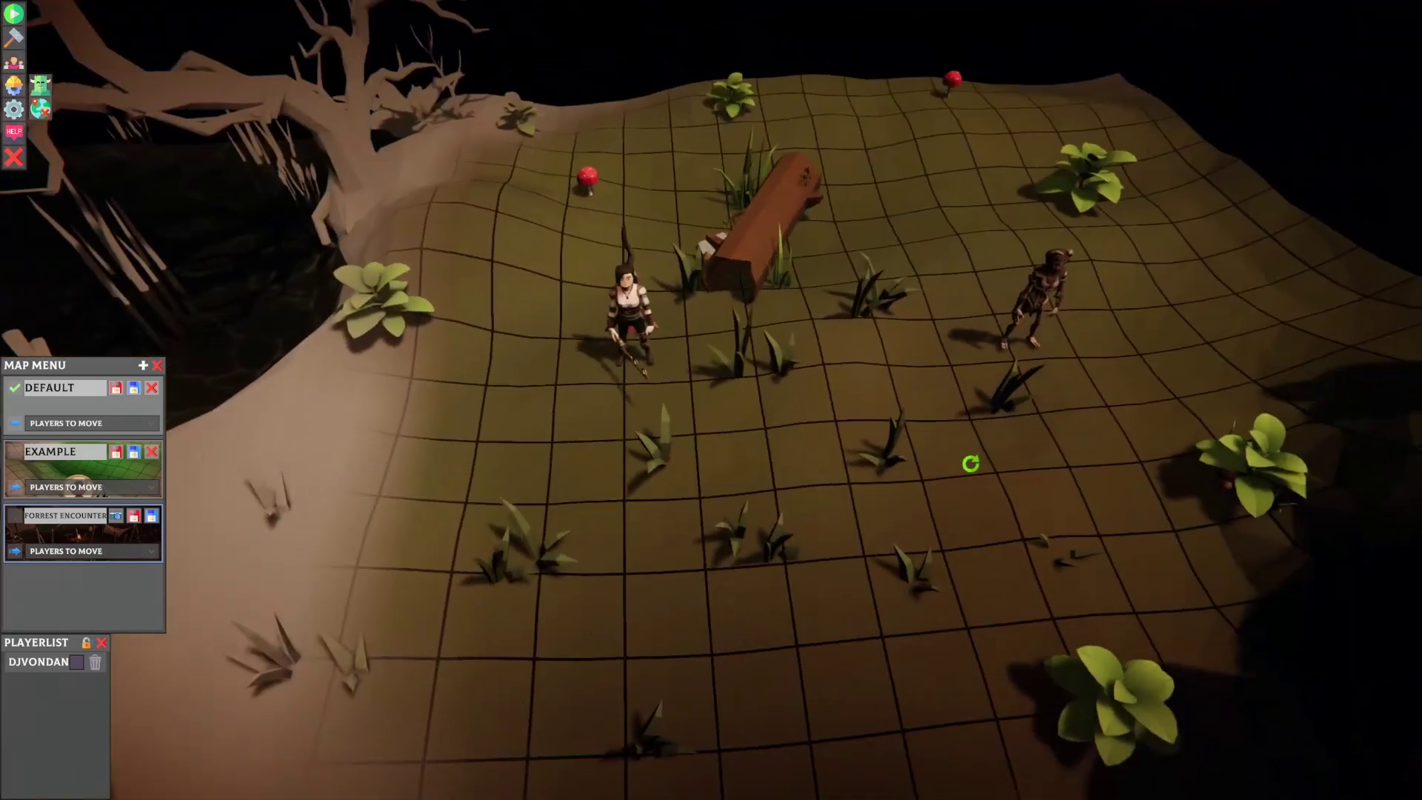
pyautogui.scroll(-2, 324, 216)
pyautogui.moveTo(763, 387); pyautogui.dragTo(791, 436, button='middle')
pyautogui.scroll(4, 834, 443)
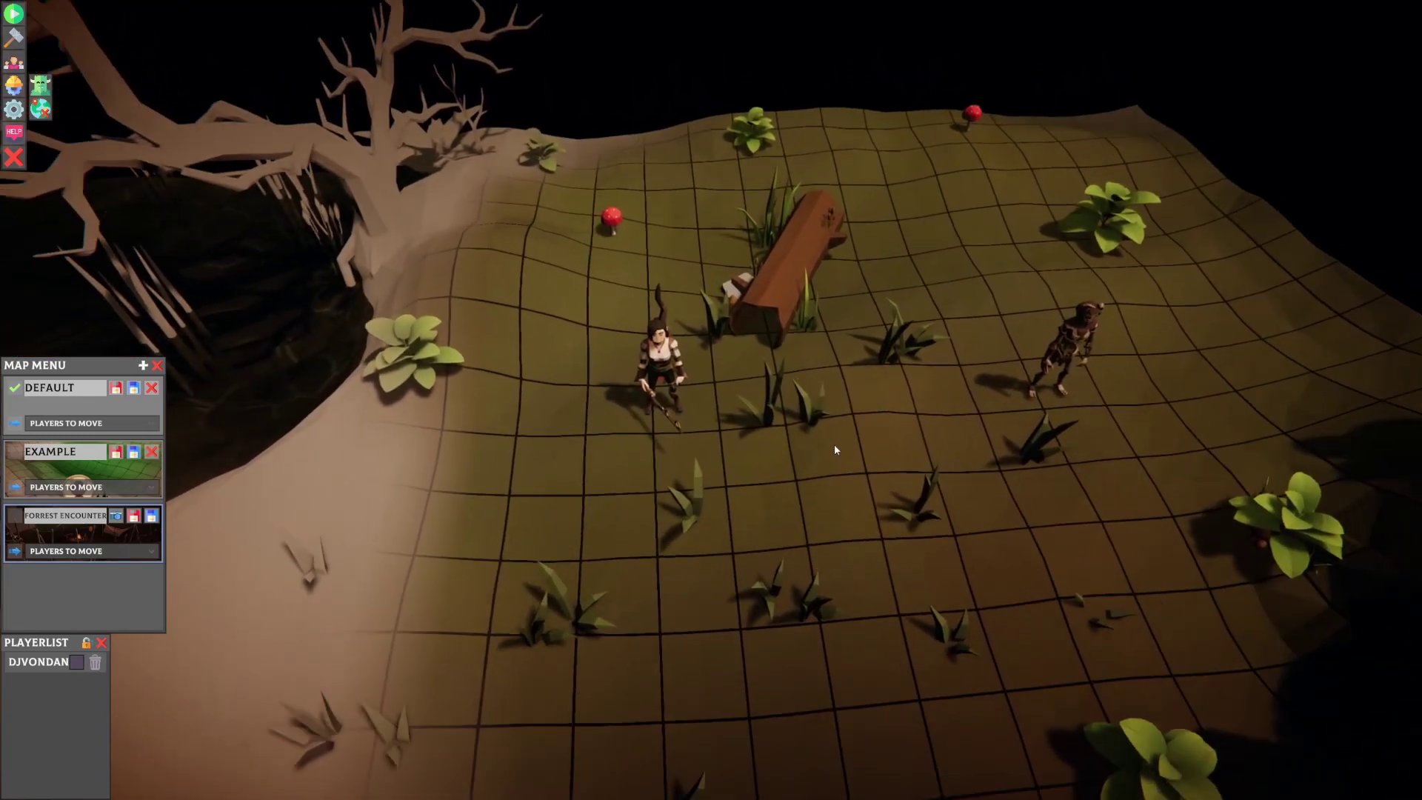
pyautogui.moveTo(878, 419); pyautogui.dragTo(832, 443, button='middle')
pyautogui.click(13, 15)
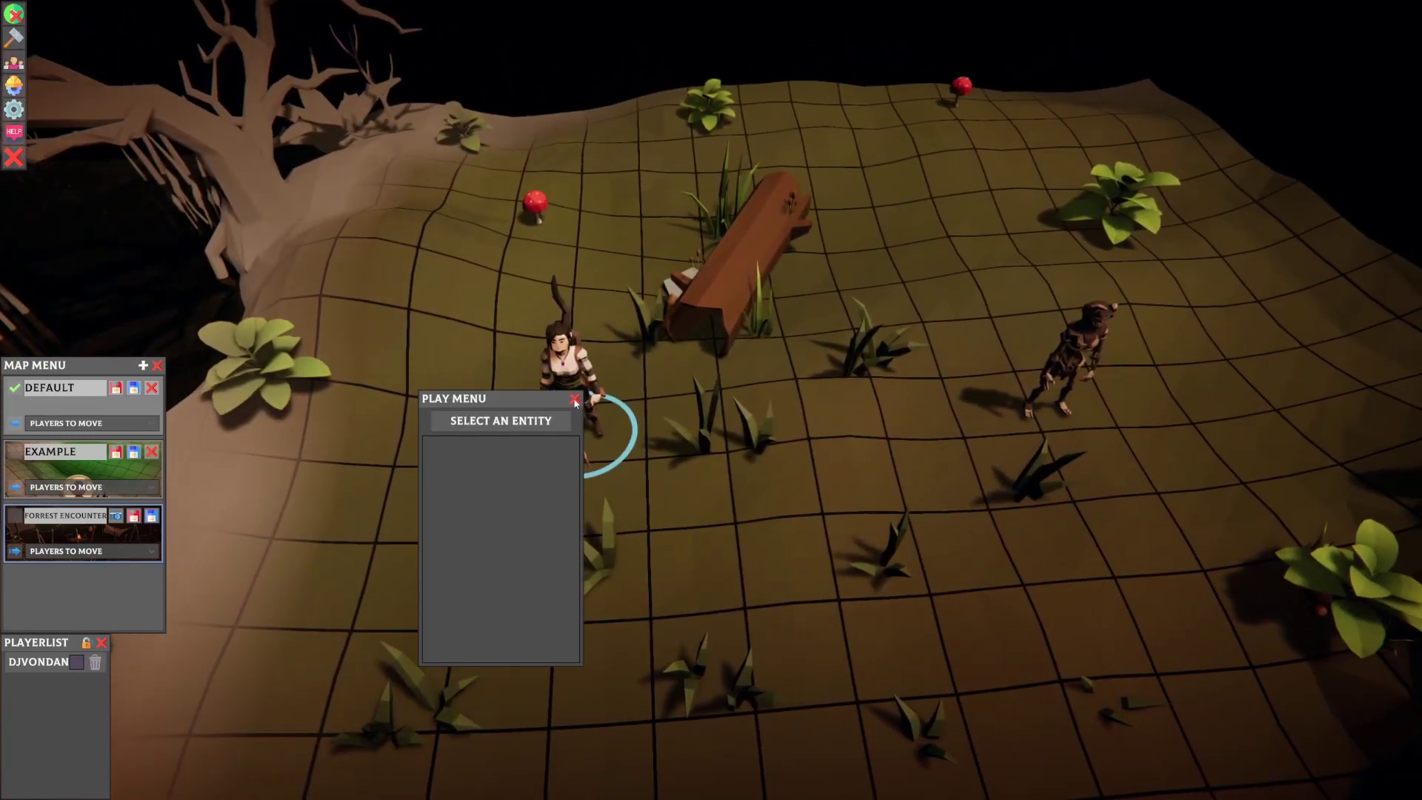
pyautogui.click(571, 372)
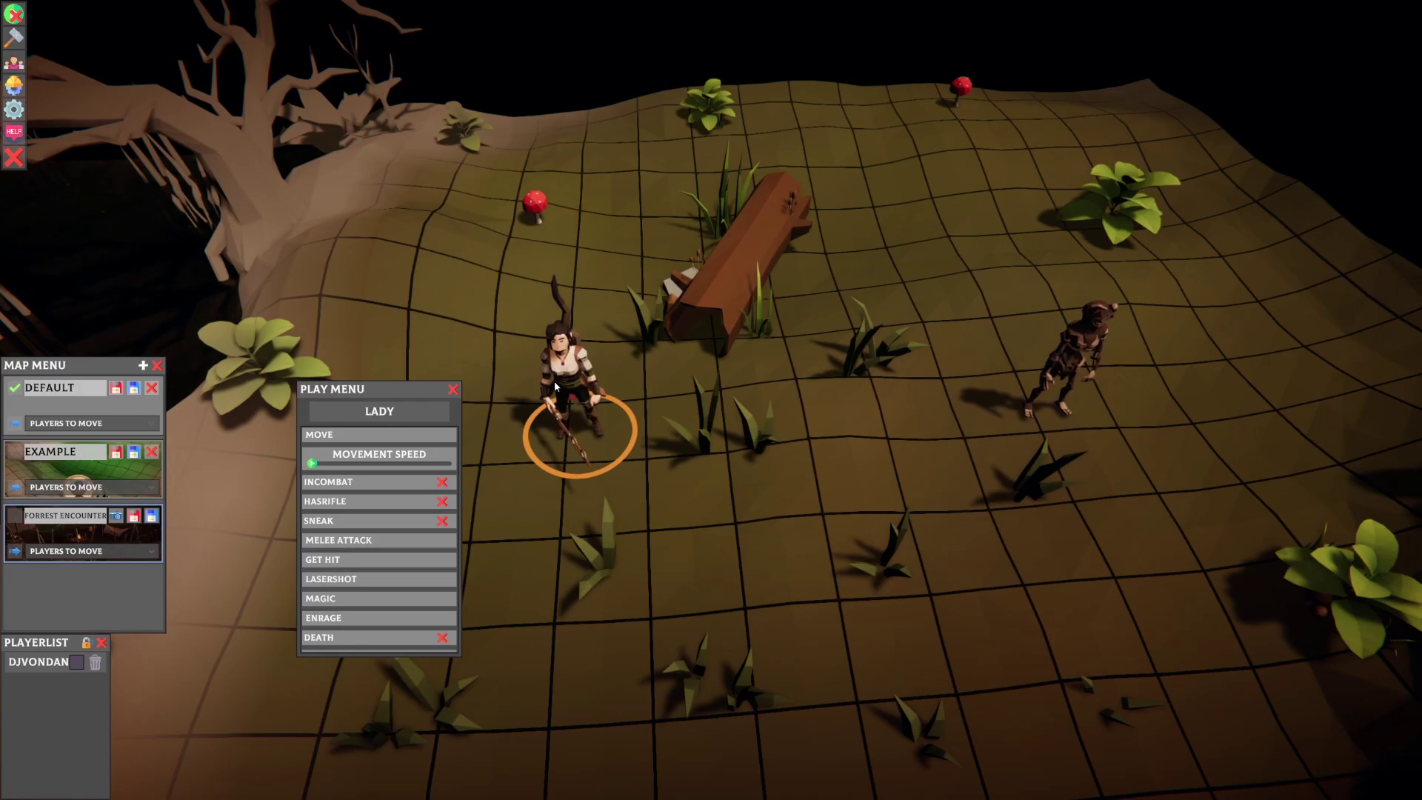
pyautogui.click(1070, 359)
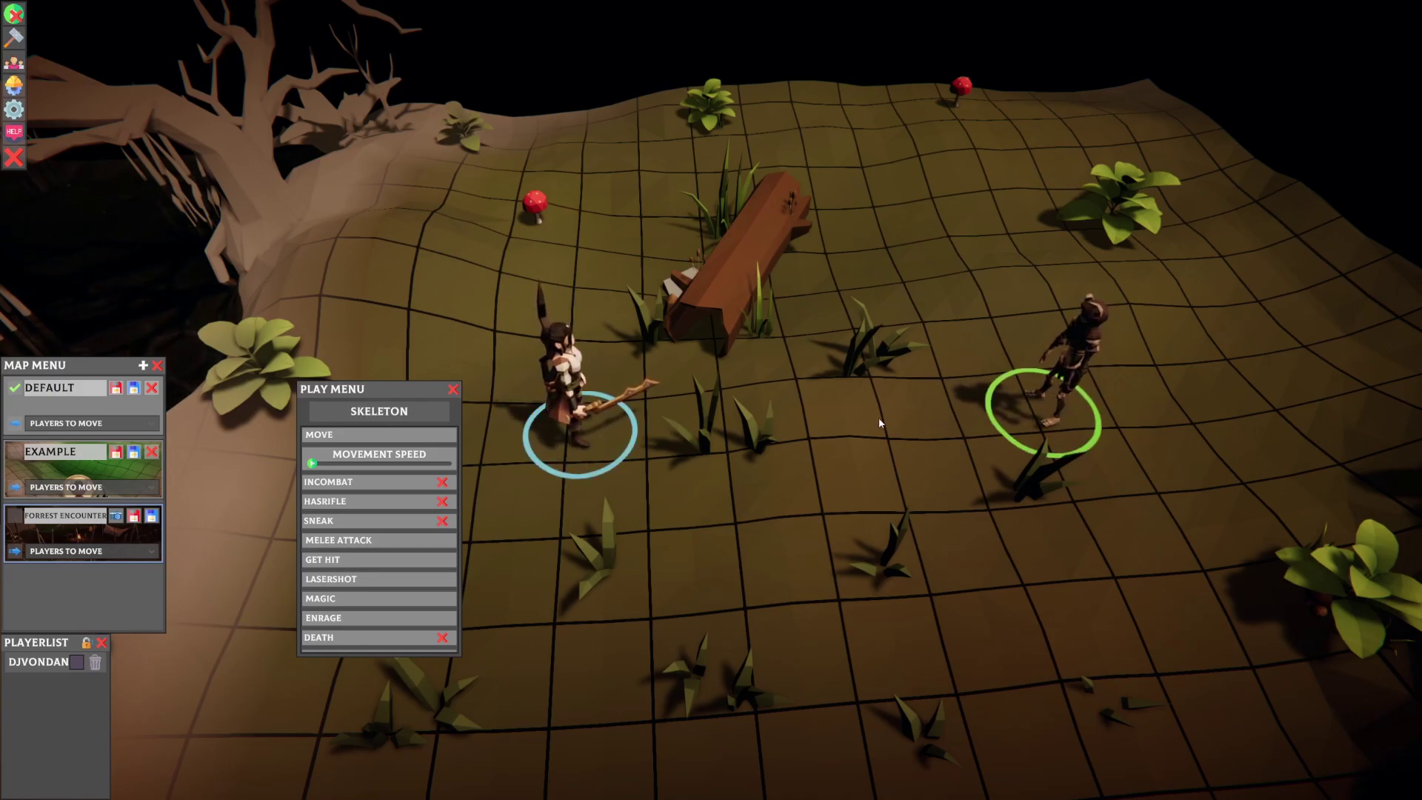
pyautogui.click(441, 436)
pyautogui.click(675, 422)
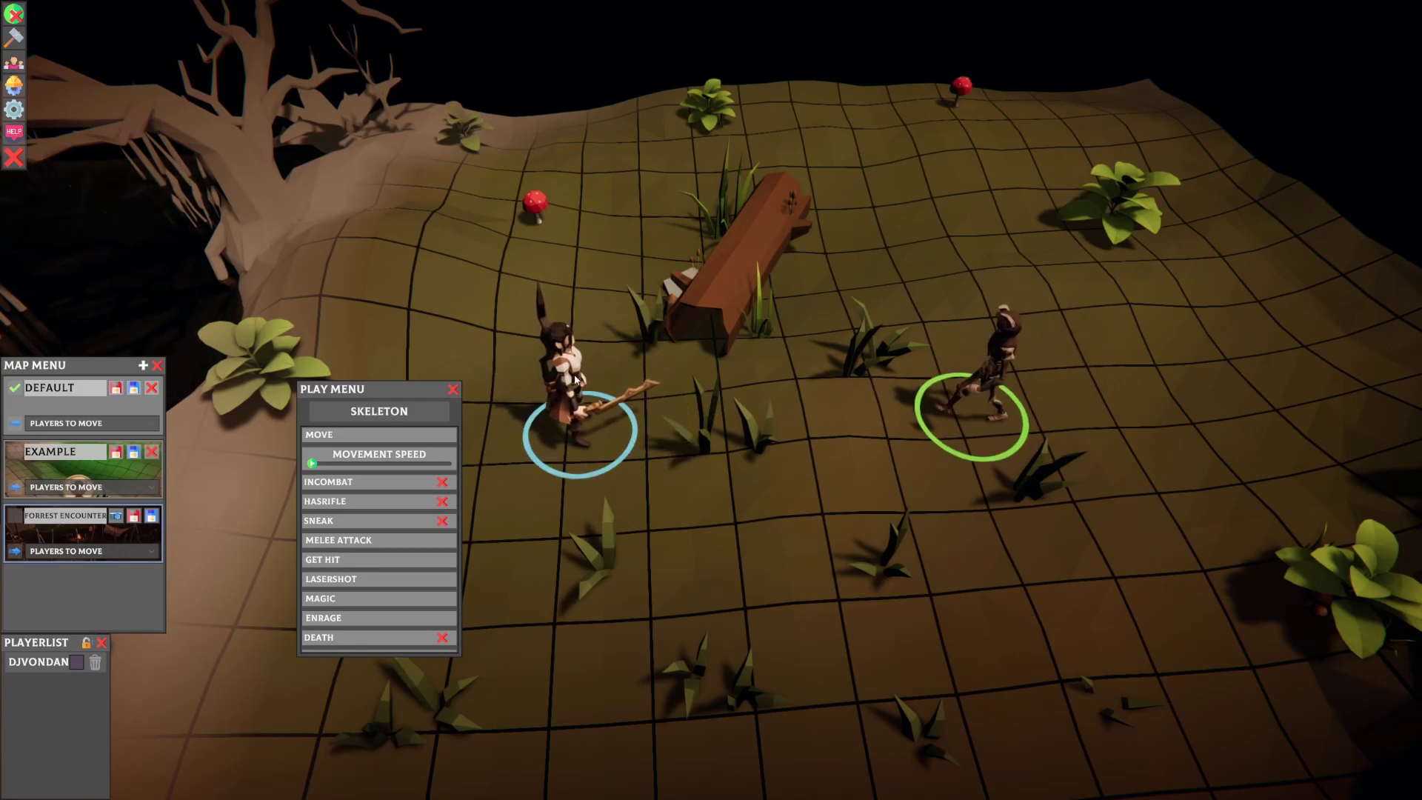
# Step: Make the Lady perform a melee attack, then trigger Death on the Skeleton beside her and close the Play Menu
pyautogui.click(576, 379)
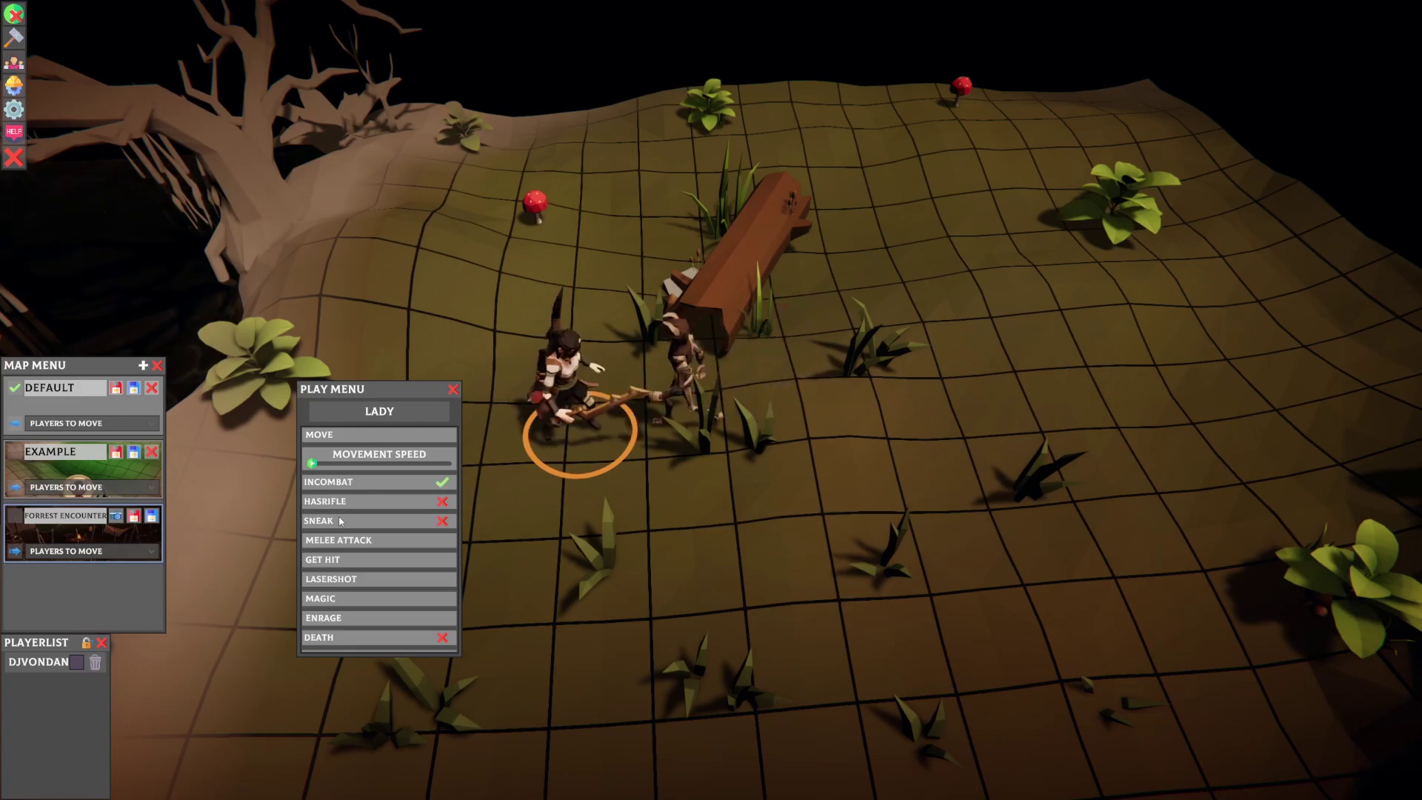
pyautogui.click(385, 542)
pyautogui.click(671, 392)
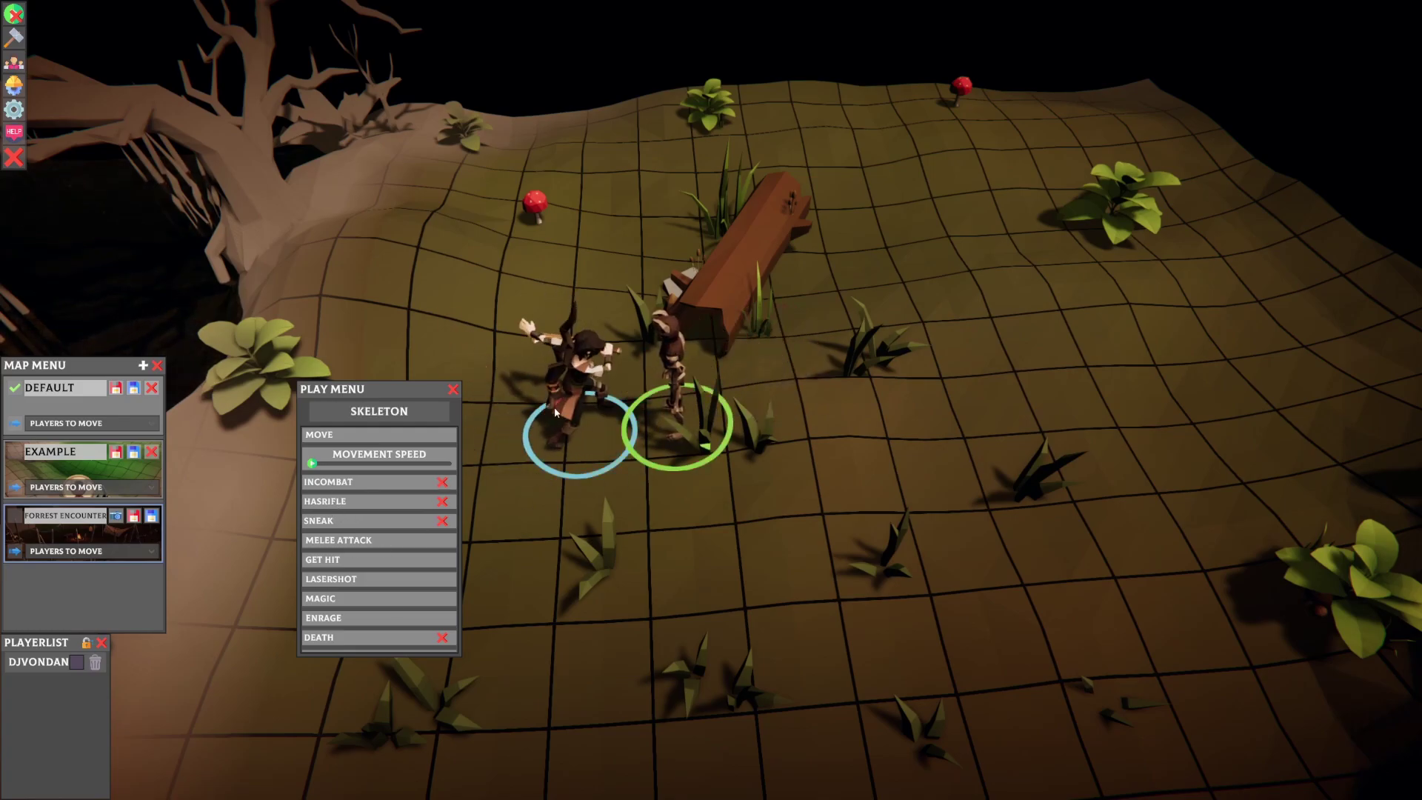
pyautogui.click(378, 637)
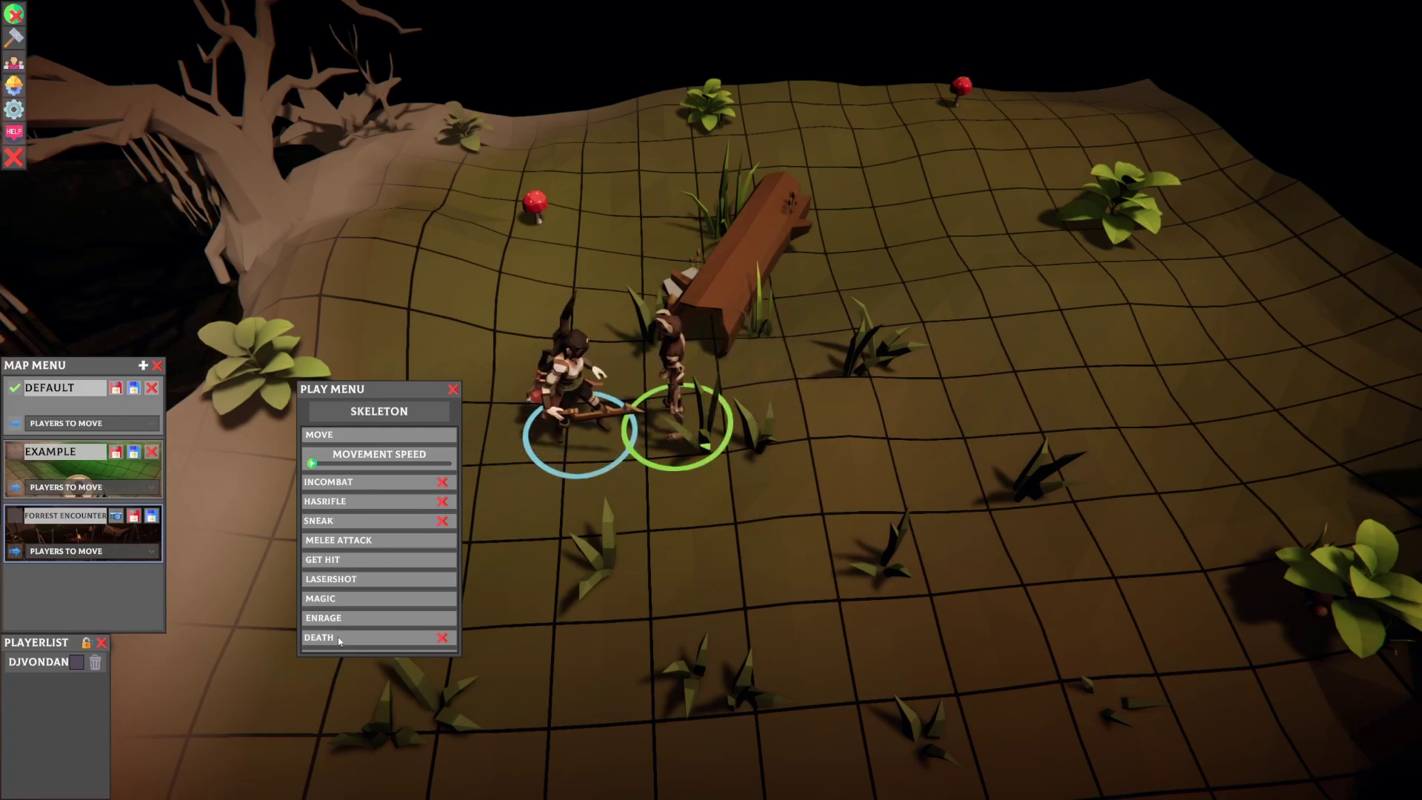
pyautogui.click(452, 389)
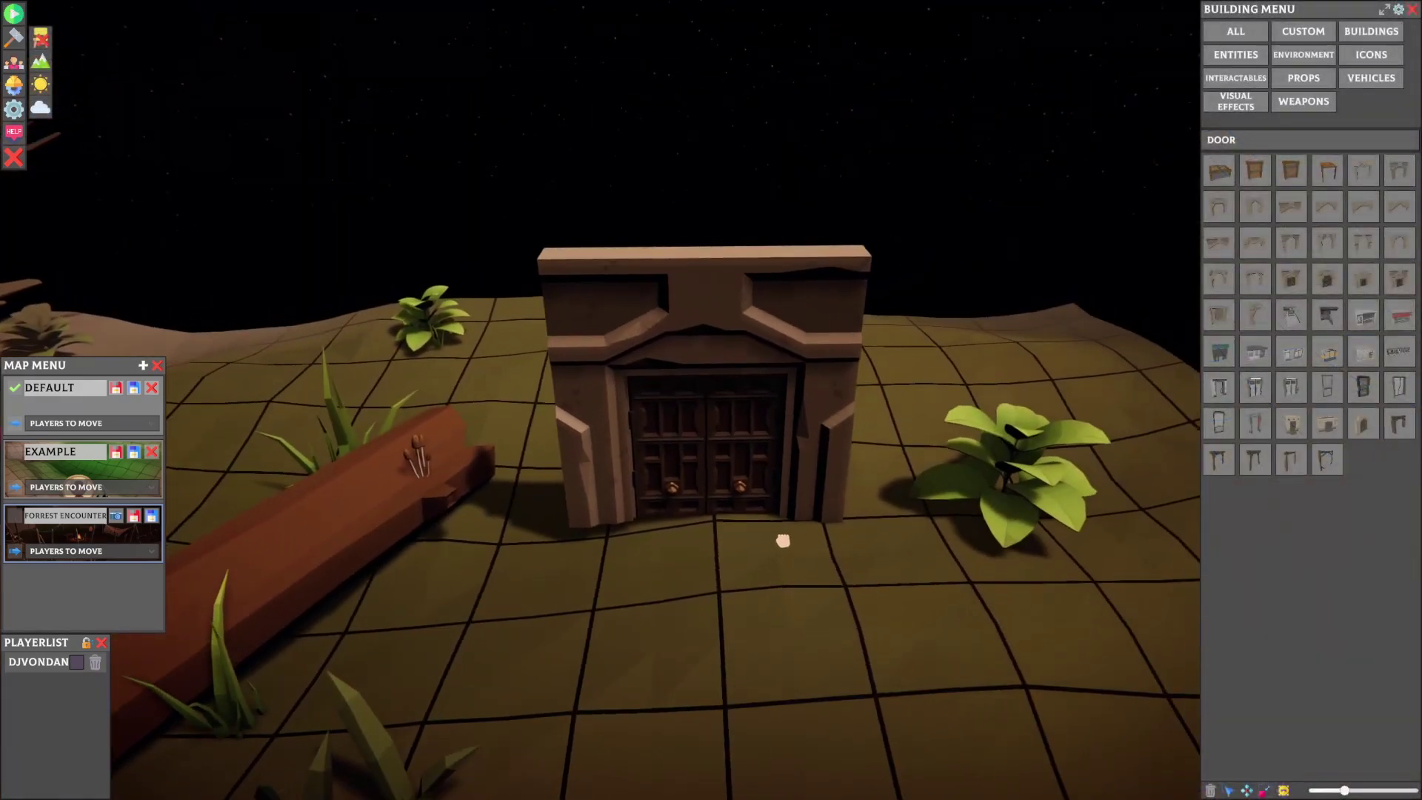
# Step: In play mode, select the Stone Doorway and open its doors, then shut them again
pyautogui.click(15, 13)
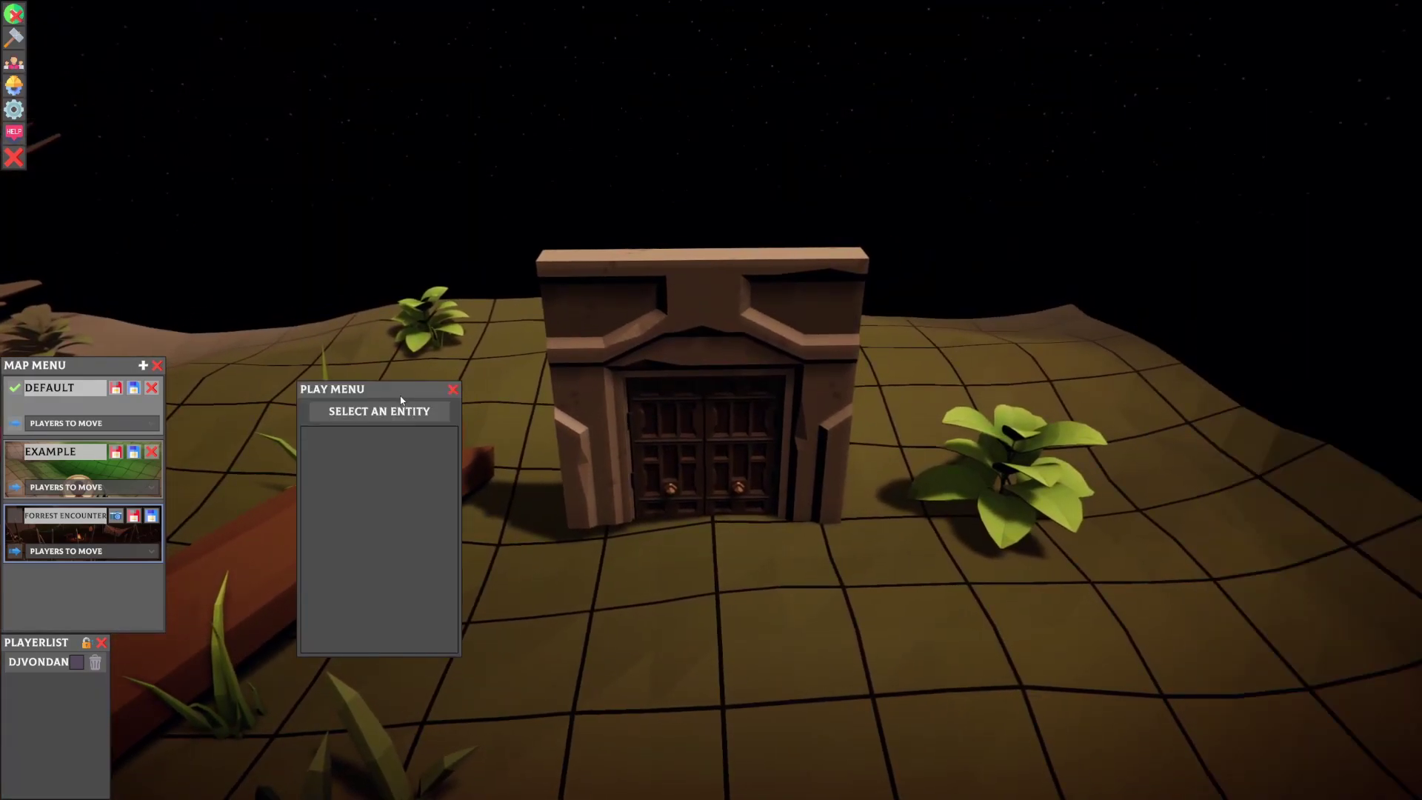
pyautogui.moveTo(400, 399); pyautogui.dragTo(441, 343)
pyautogui.click(593, 341)
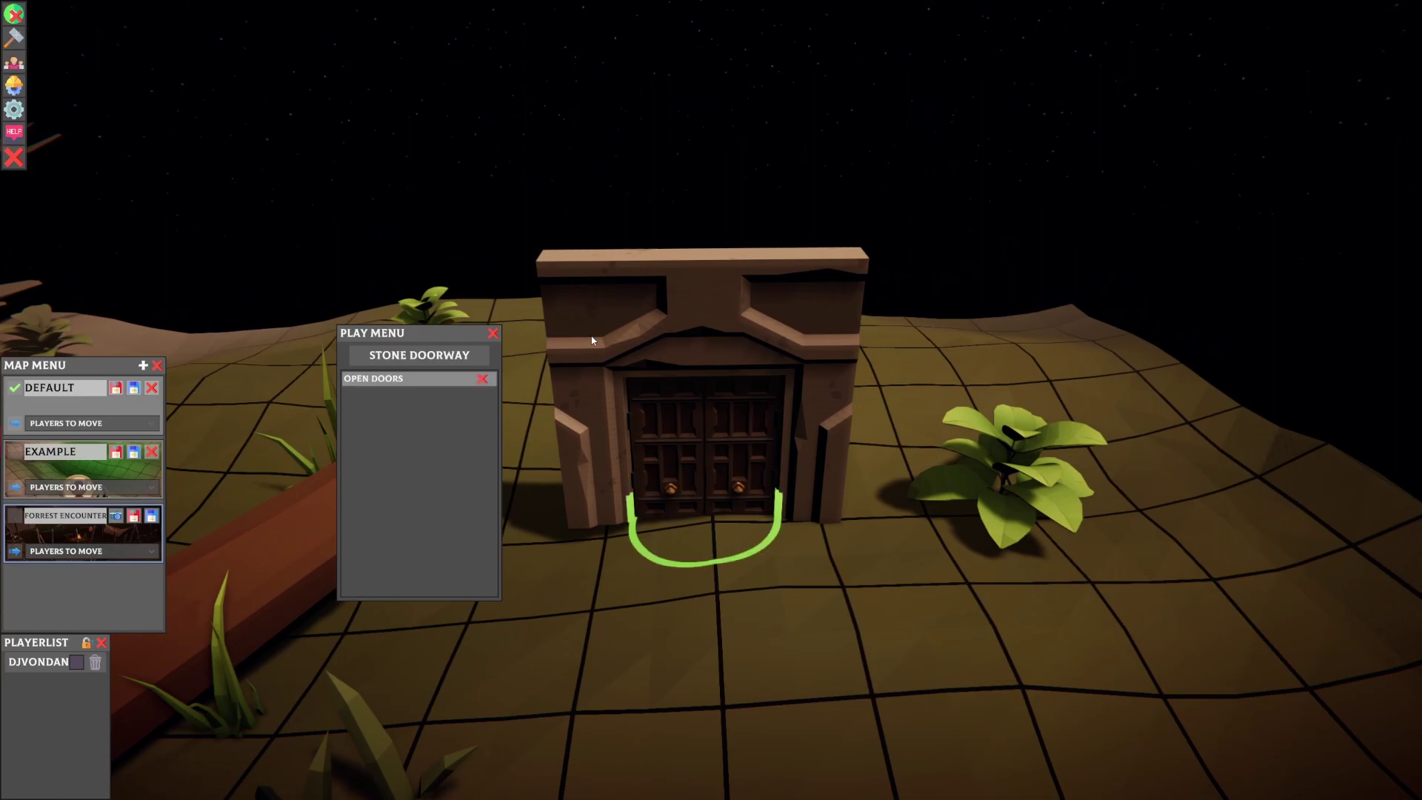
pyautogui.click(425, 385)
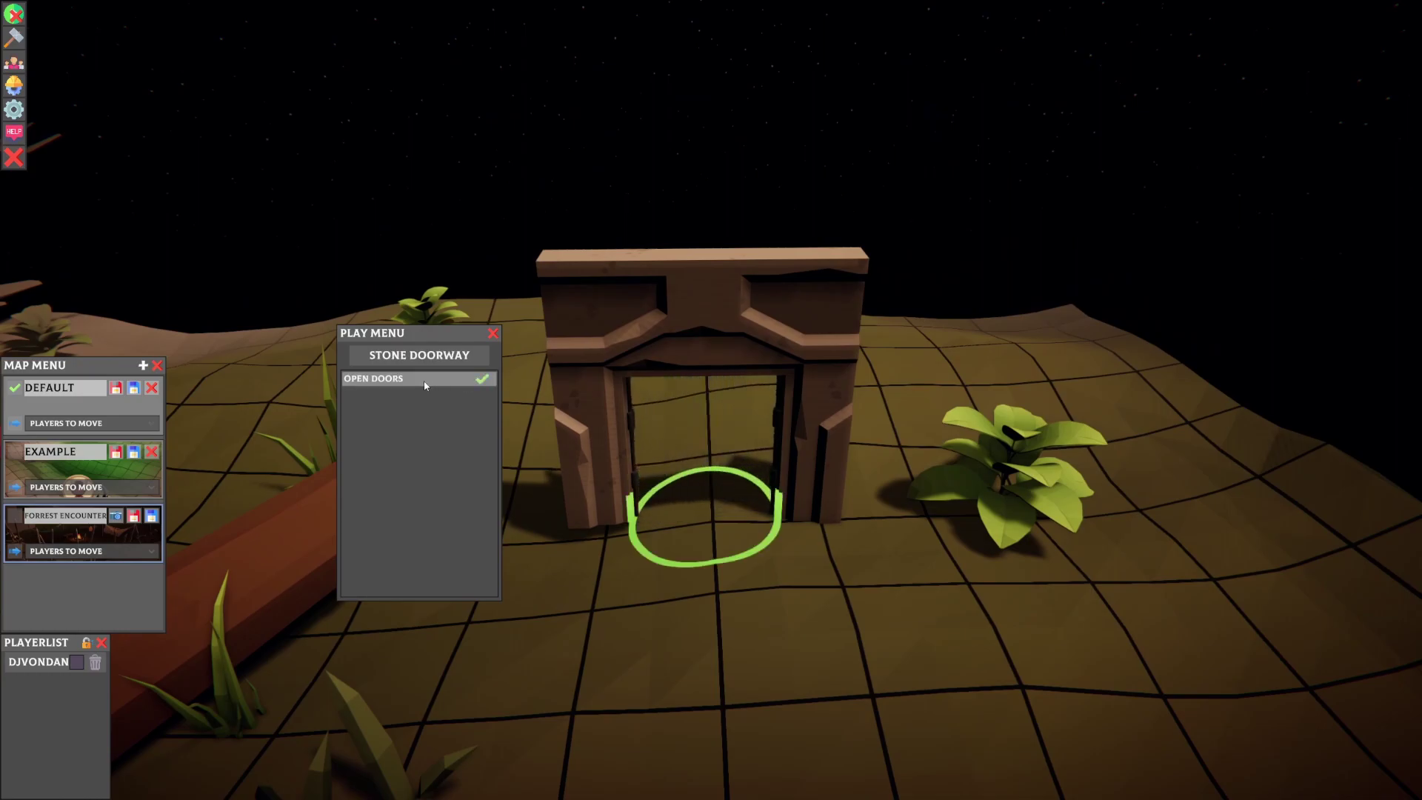
pyautogui.click(424, 385)
pyautogui.moveTo(424, 385); pyautogui.dragTo(435, 380, button='right')
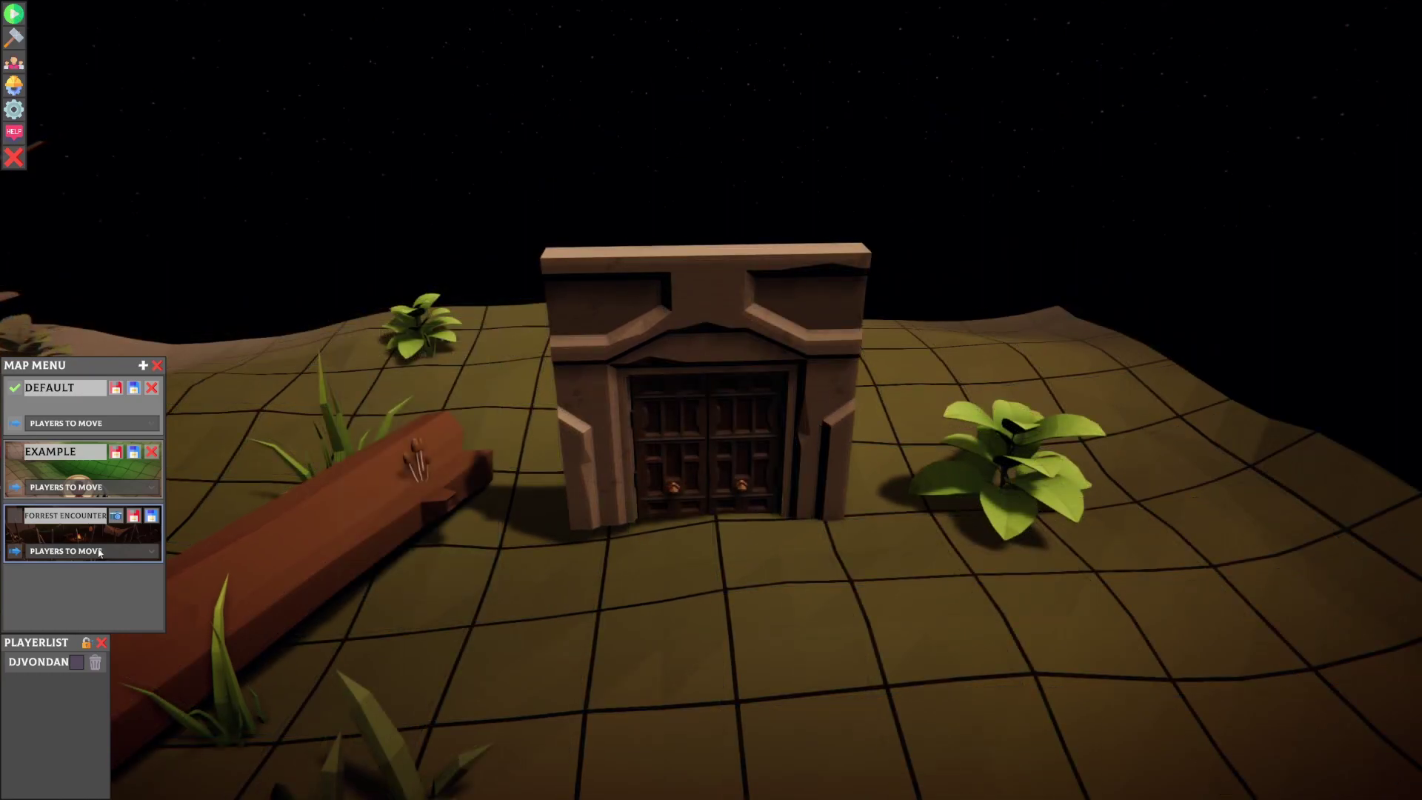
# Step: Save the Forrest Encounter map, close the Playerlist and Map Menu windows, and start exiting to the main menu
pyautogui.moveTo(825, 593); pyautogui.dragTo(740, 656, button='right')
pyautogui.moveTo(618, 675); pyautogui.dragTo(917, 479, button='middle')
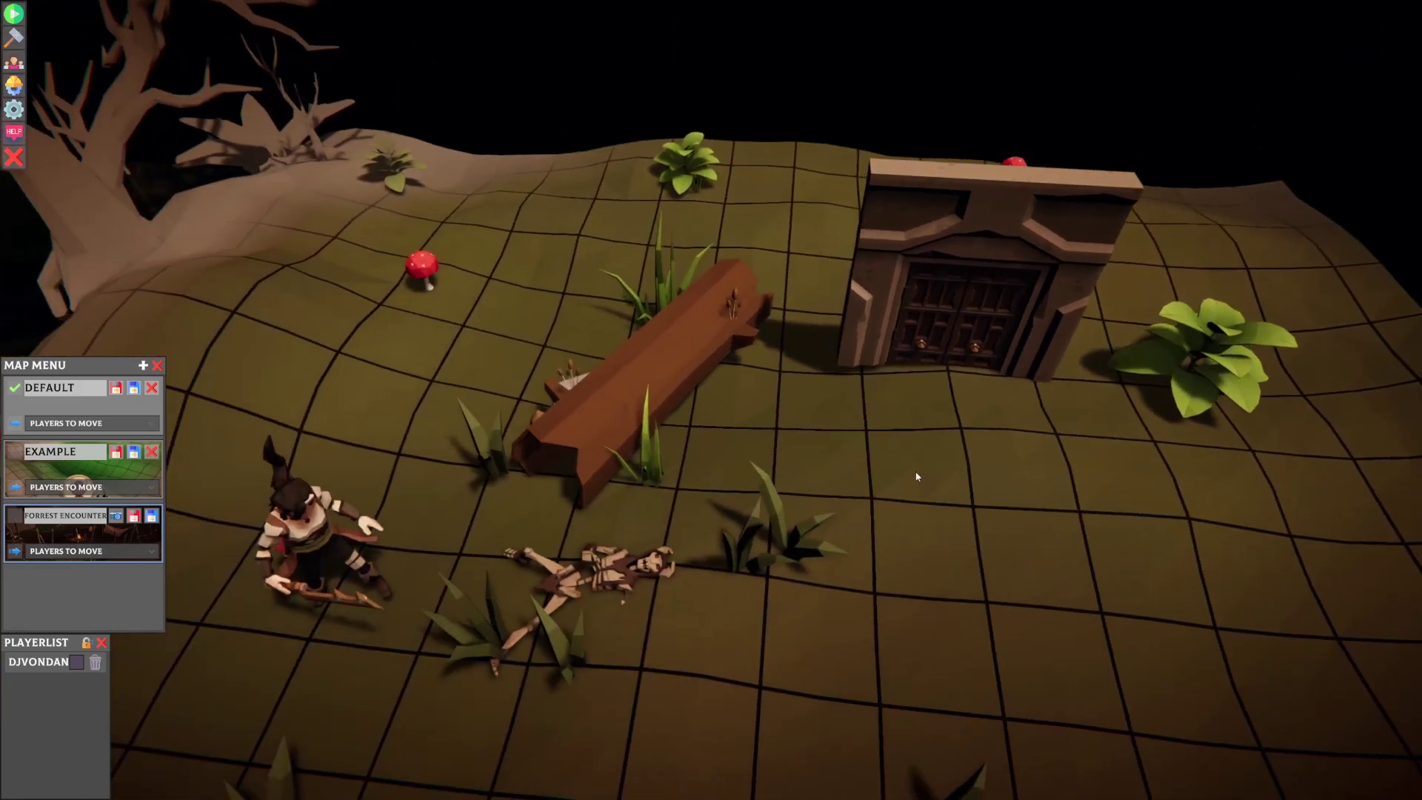
pyautogui.scroll(-5, 789, 526)
pyautogui.moveTo(789, 526); pyautogui.dragTo(819, 498, button='right')
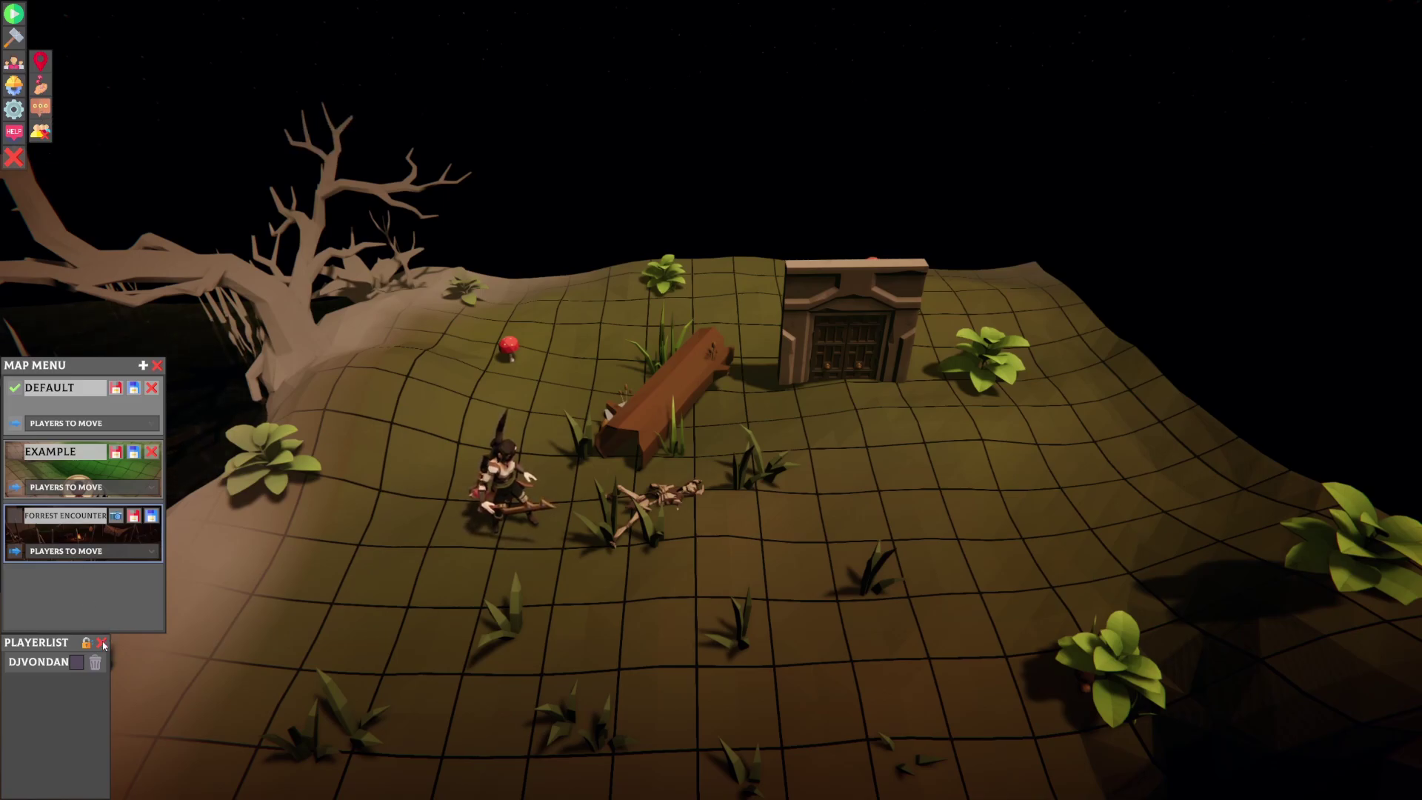
pyautogui.click(102, 643)
pyautogui.click(154, 518)
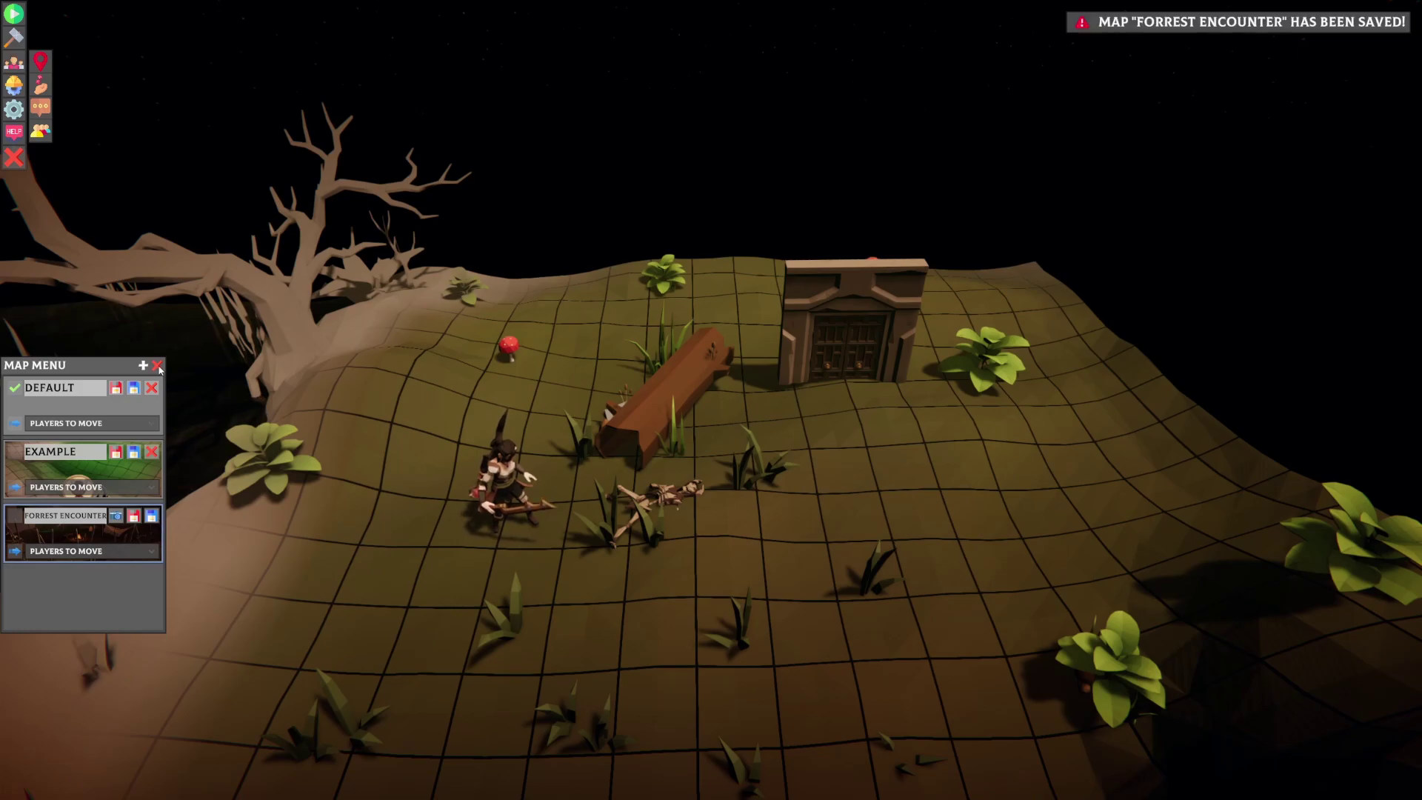
pyautogui.click(158, 365)
pyautogui.click(14, 163)
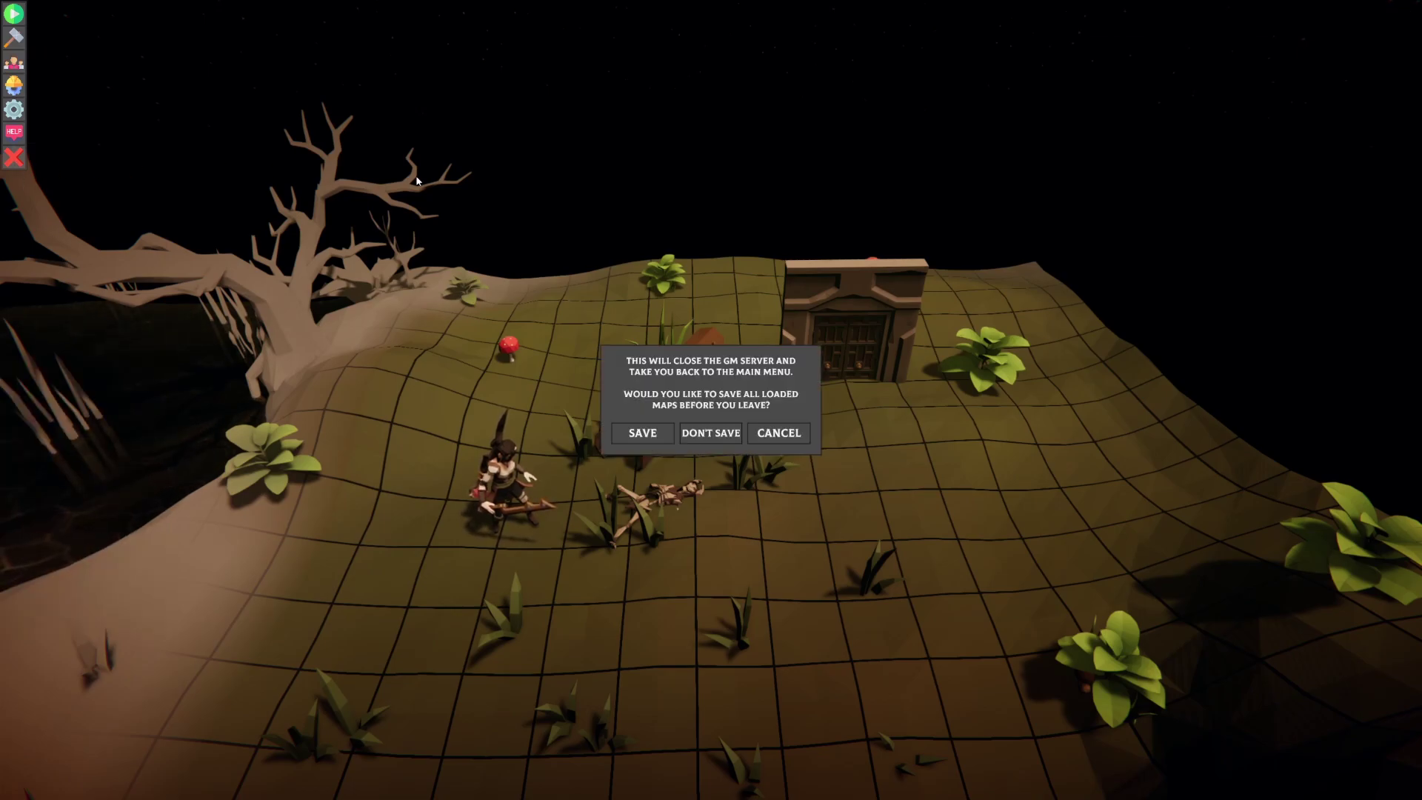